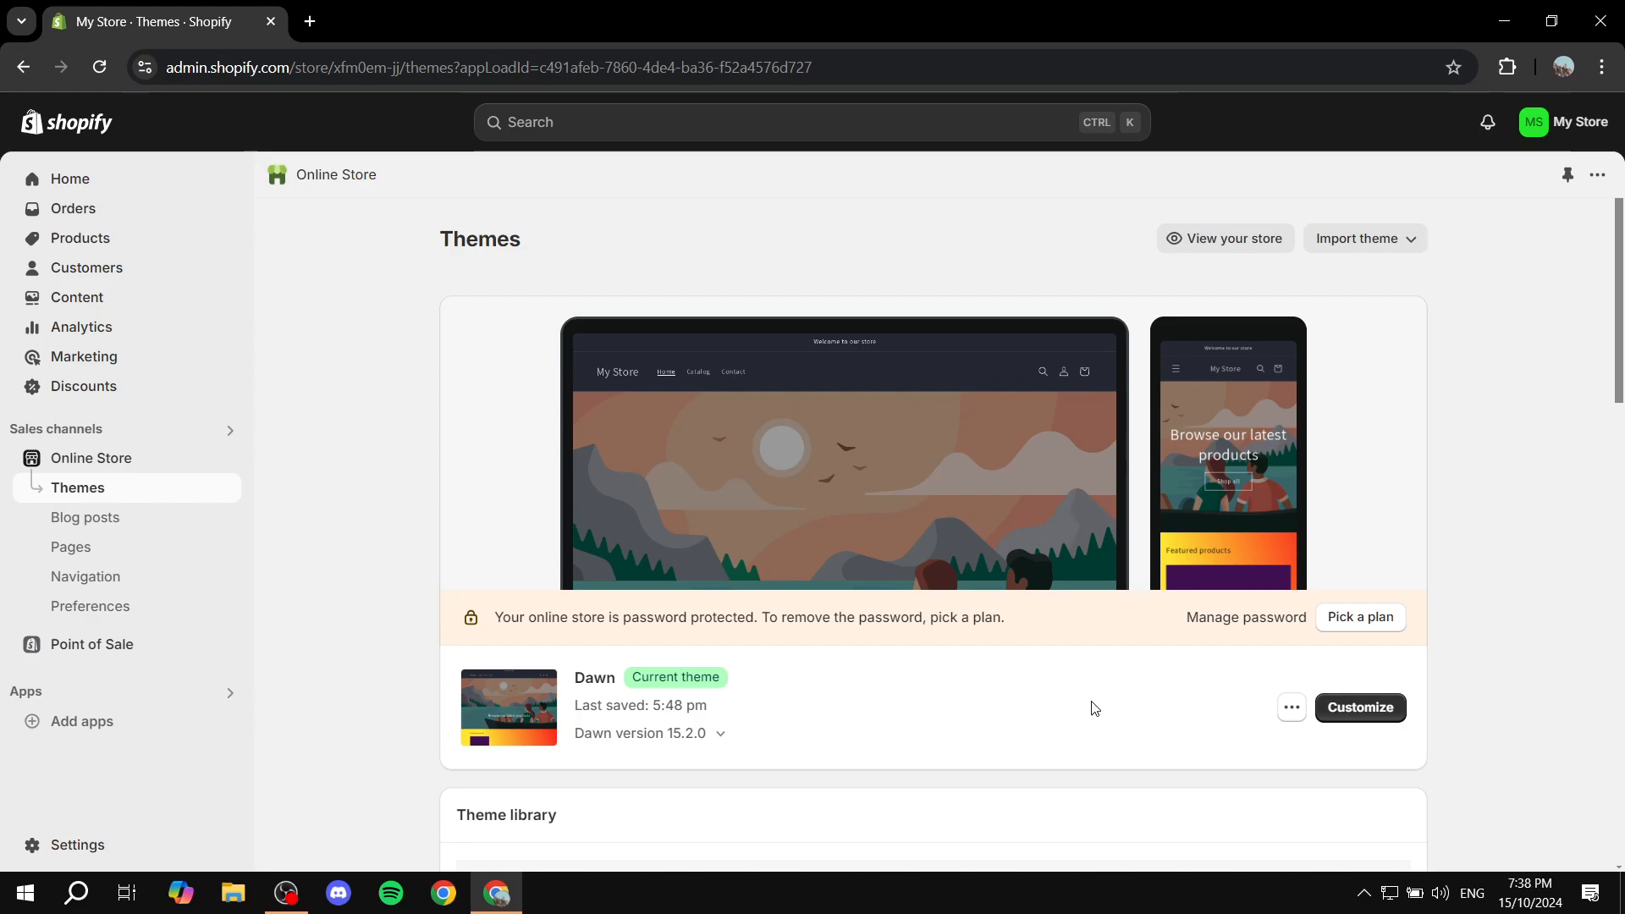
Open the Dawn theme for customization and go to the Purple product's page through the featured products.
{"action": "left_click", "coordinate": [1343, 713]}
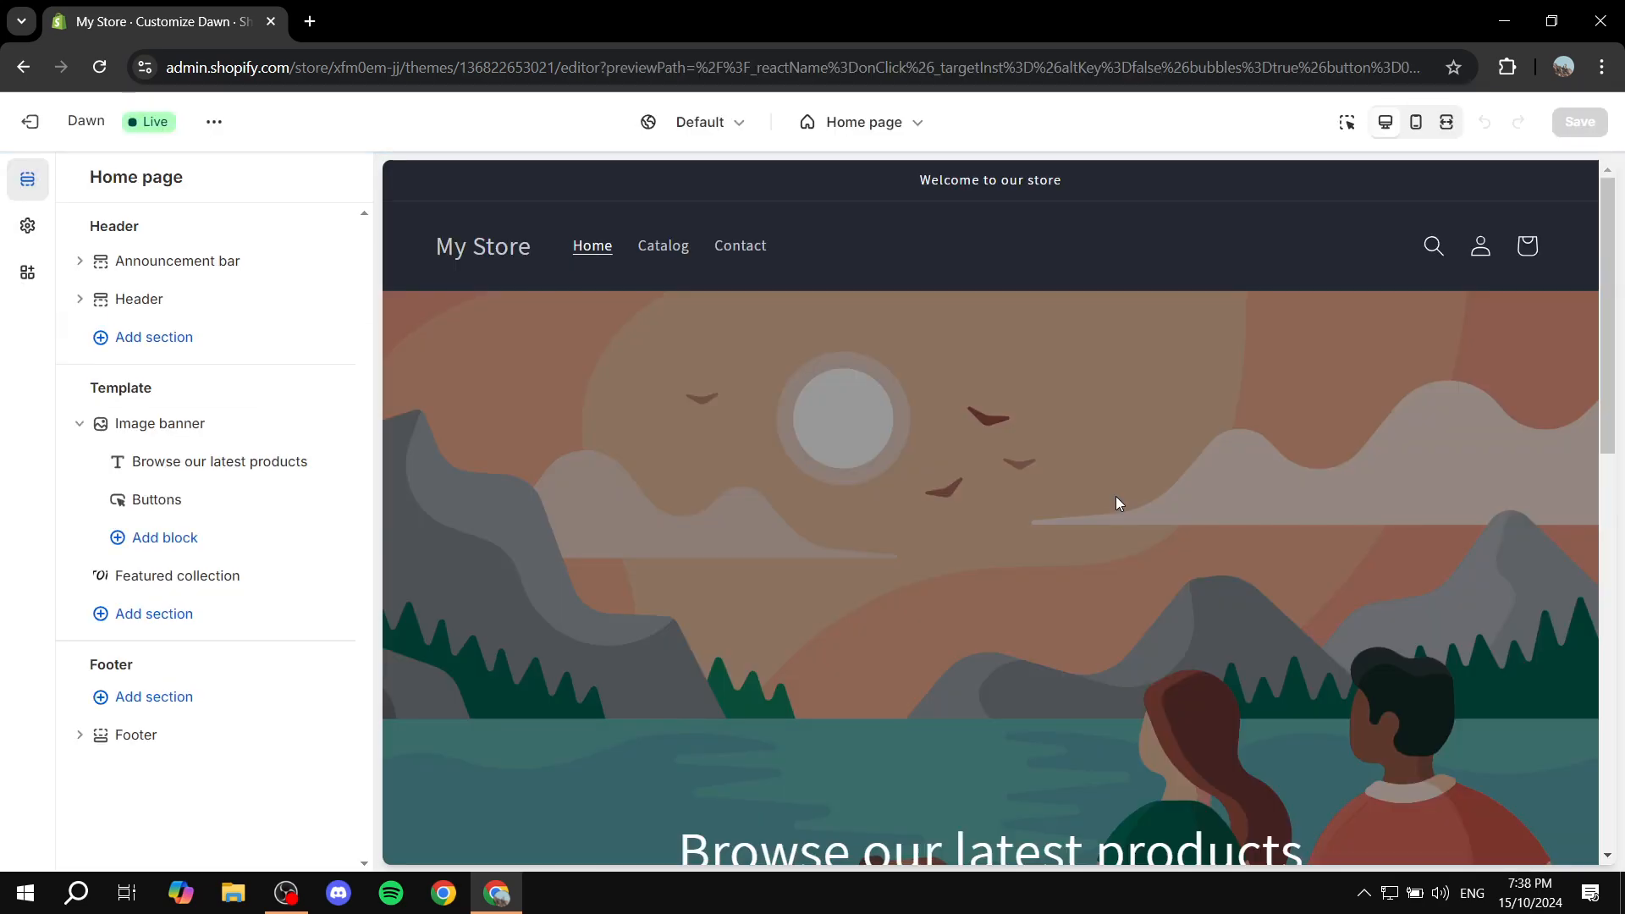
{"action": "scroll", "coordinate": [1115, 503], "scroll_direction": "down", "scroll_amount": 4}
{"action": "scroll", "coordinate": [910, 519], "scroll_direction": "up", "scroll_amount": 4}
{"action": "left_click", "coordinate": [918, 121]}
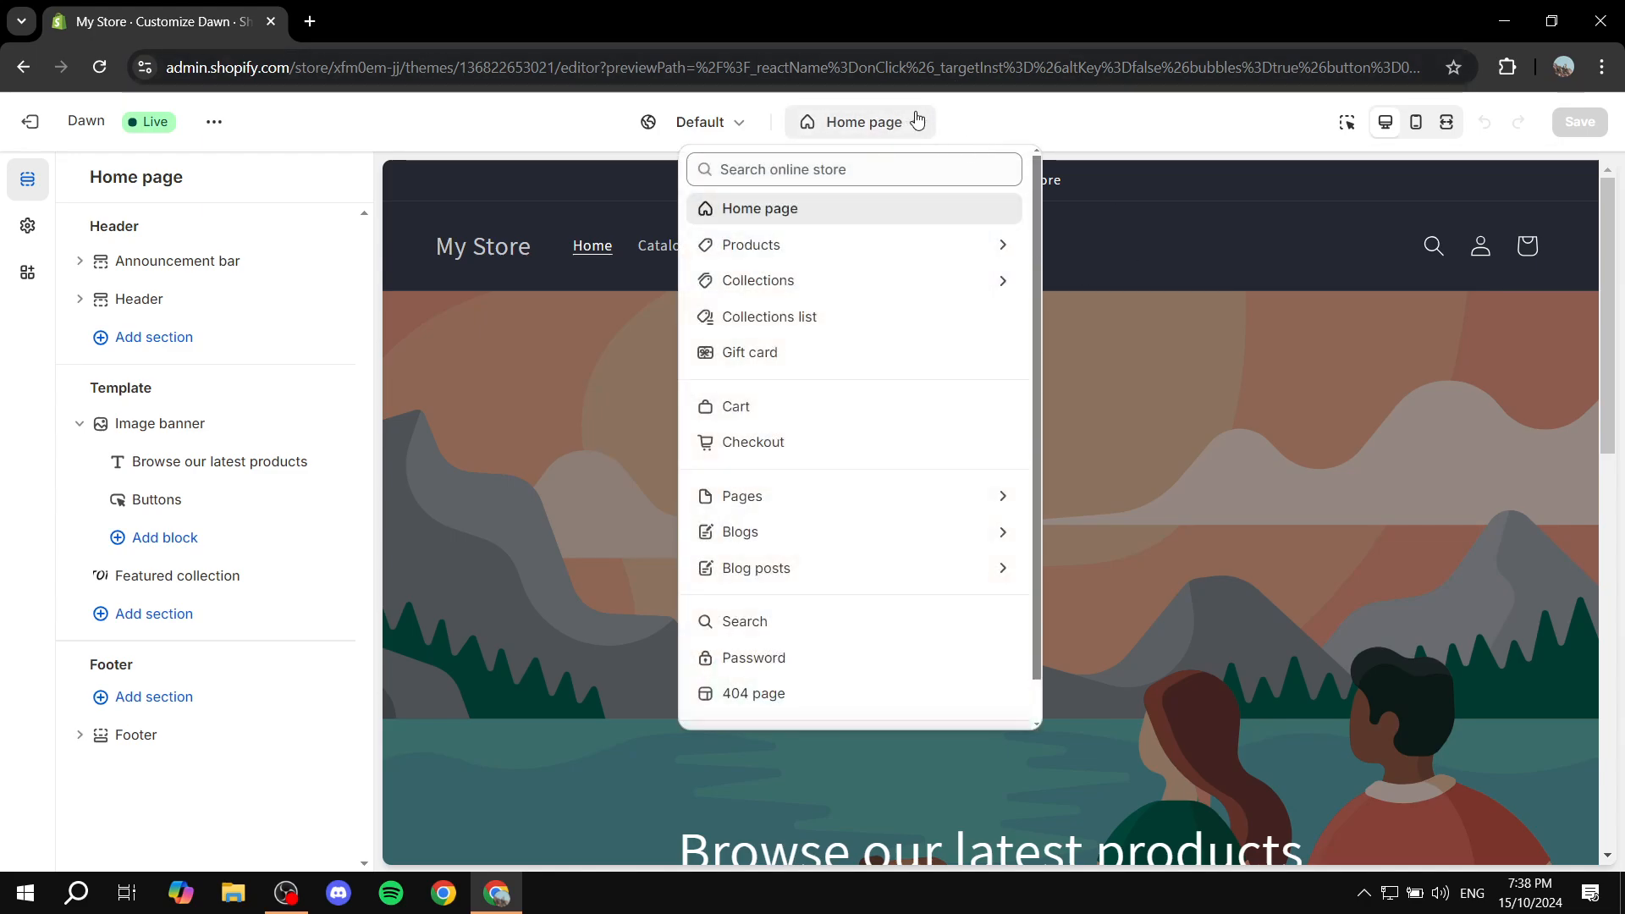
{"action": "left_click", "coordinate": [843, 247]}
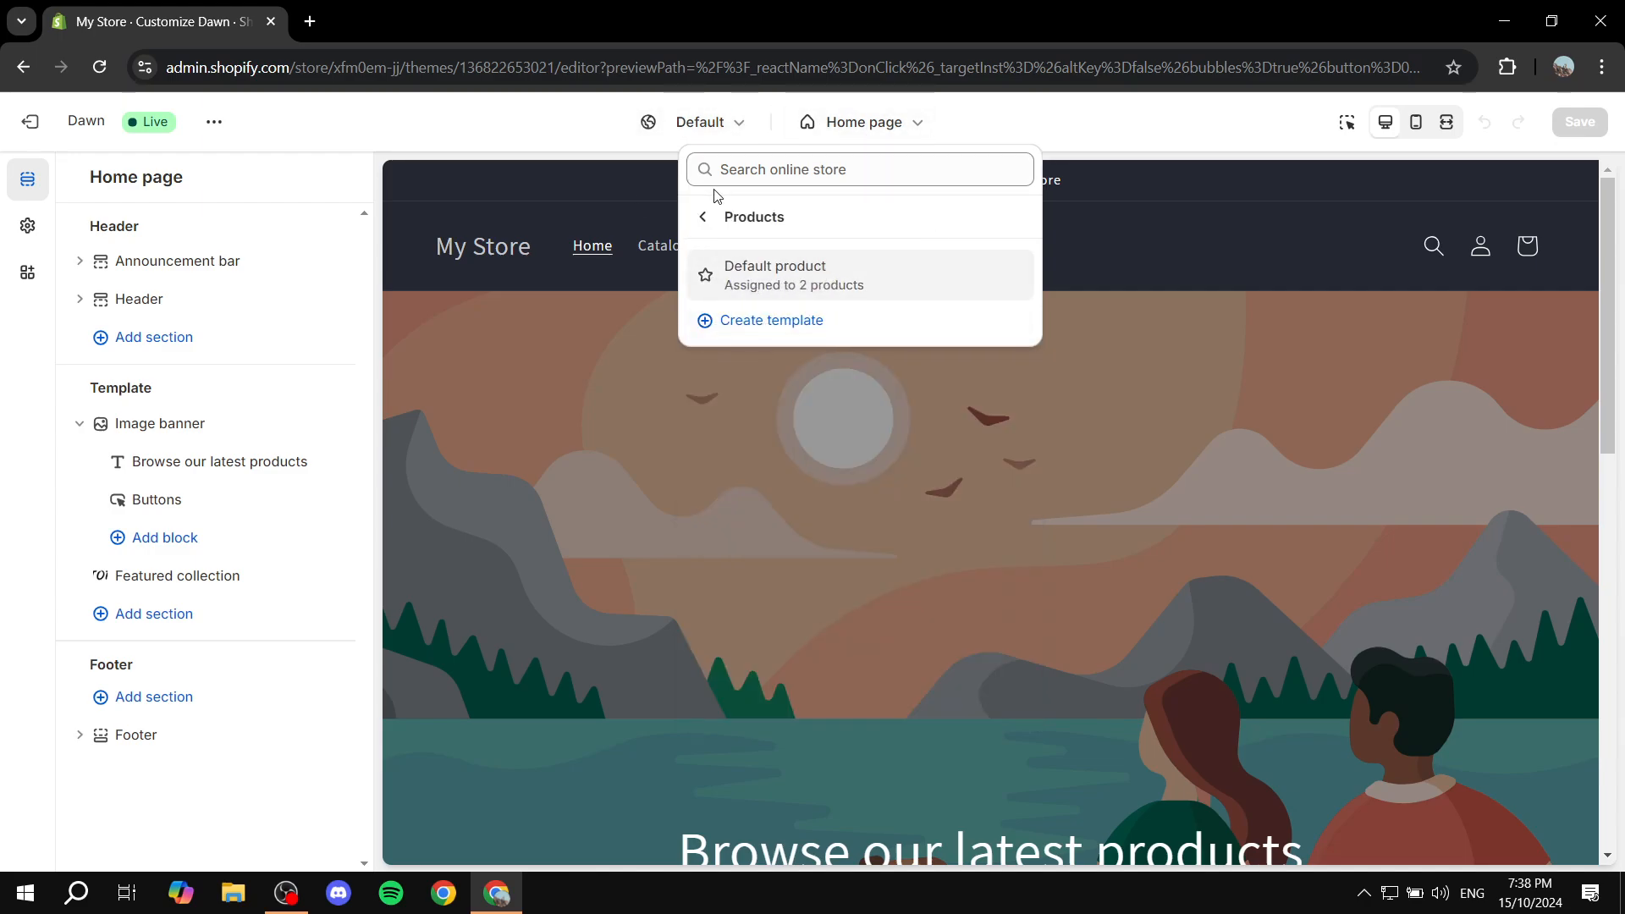
{"action": "scroll", "coordinate": [1075, 369], "scroll_direction": "down", "scroll_amount": 7}
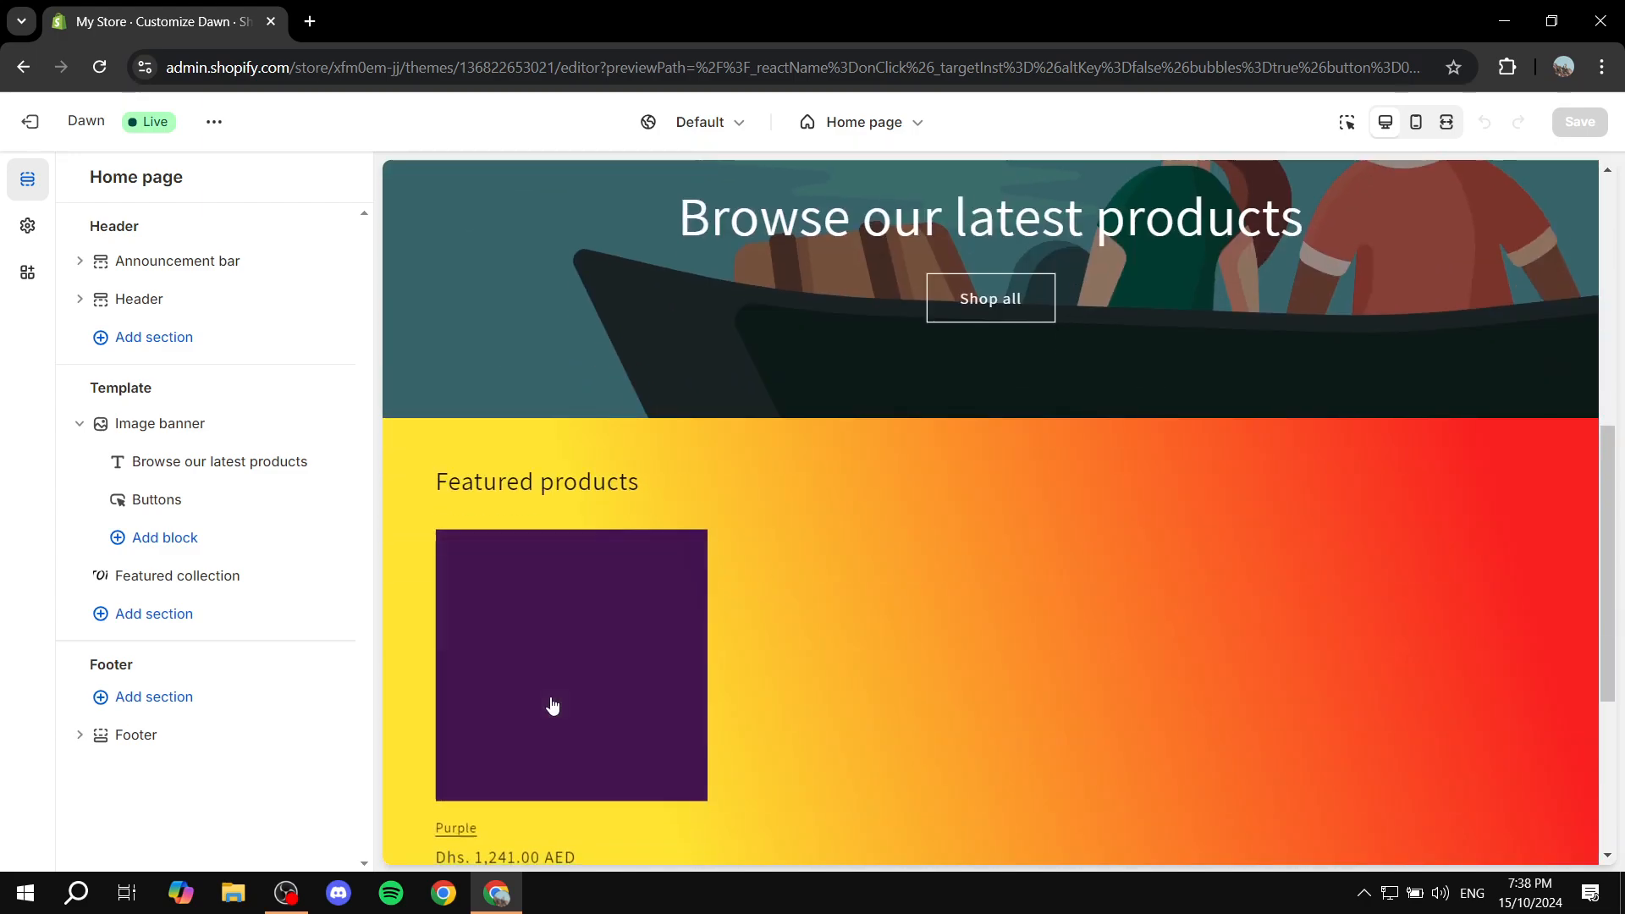
{"action": "left_click", "coordinate": [549, 607]}
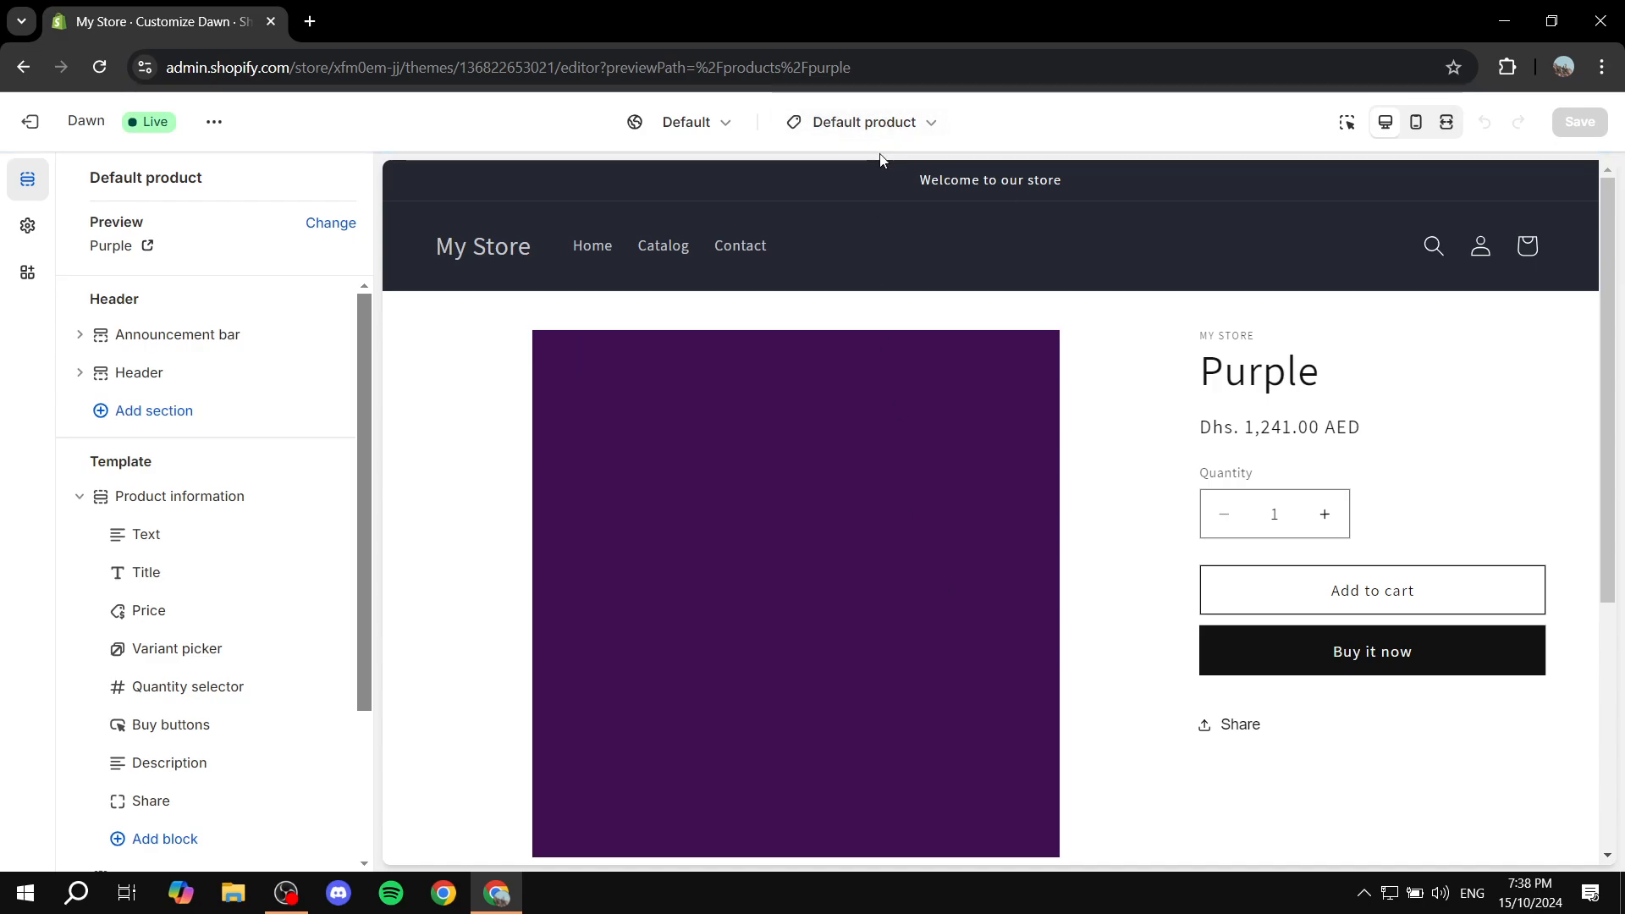
Examine the Purple product page's layout, its template sections and the blocks available for its product information.
{"action": "scroll", "coordinate": [1134, 288], "scroll_direction": "down", "scroll_amount": 3}
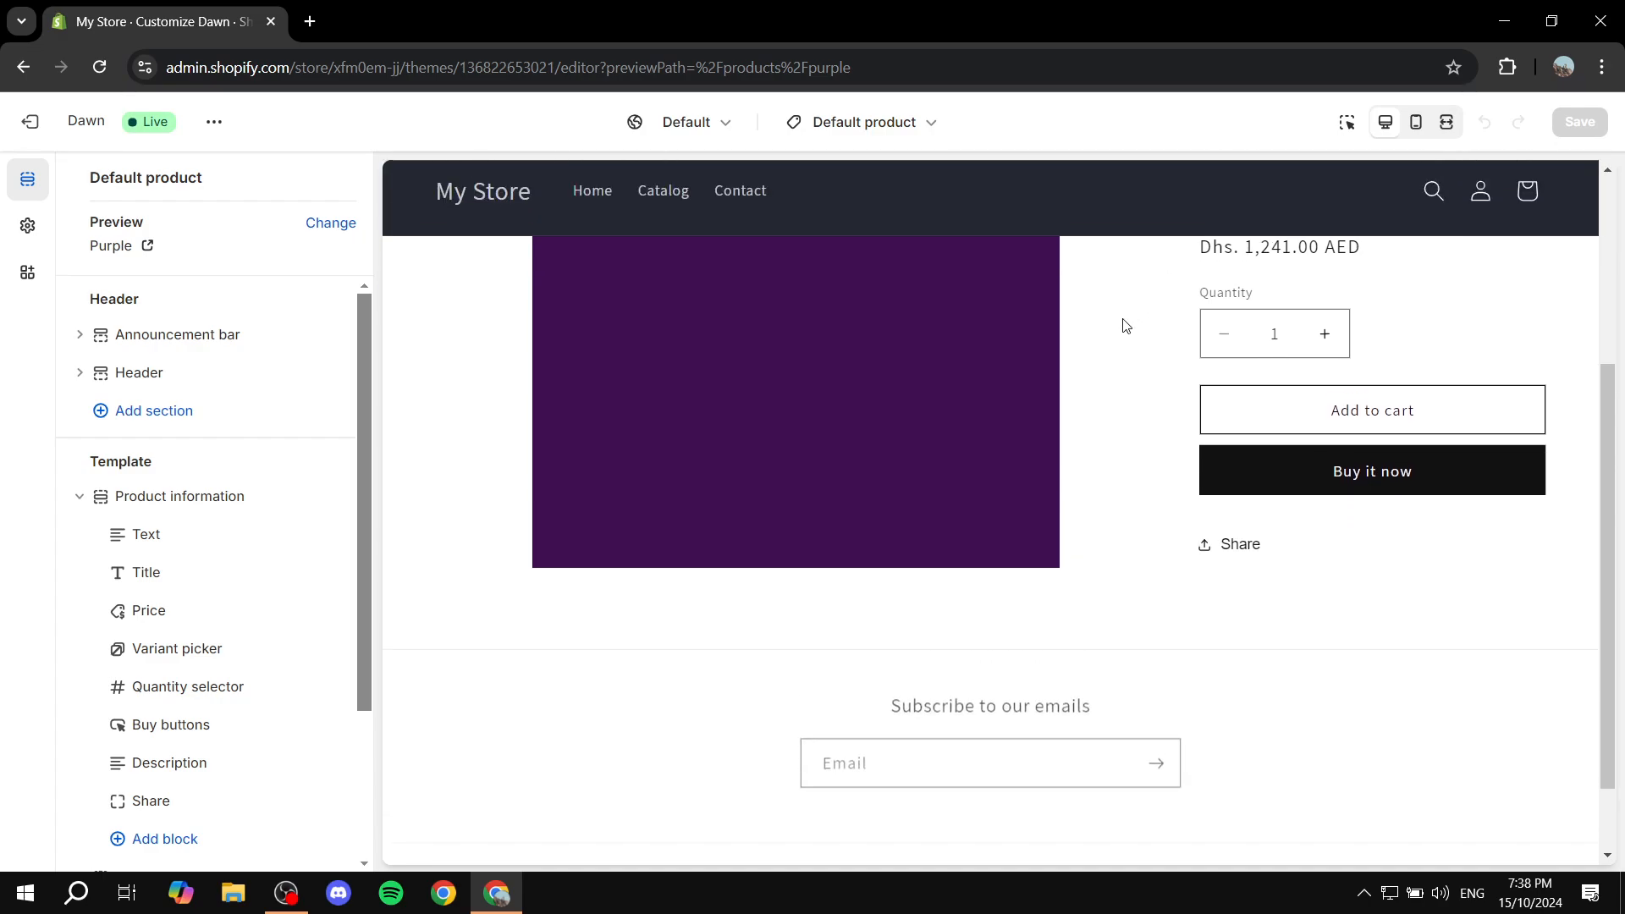
{"action": "scroll", "coordinate": [846, 508], "scroll_direction": "up", "scroll_amount": 3}
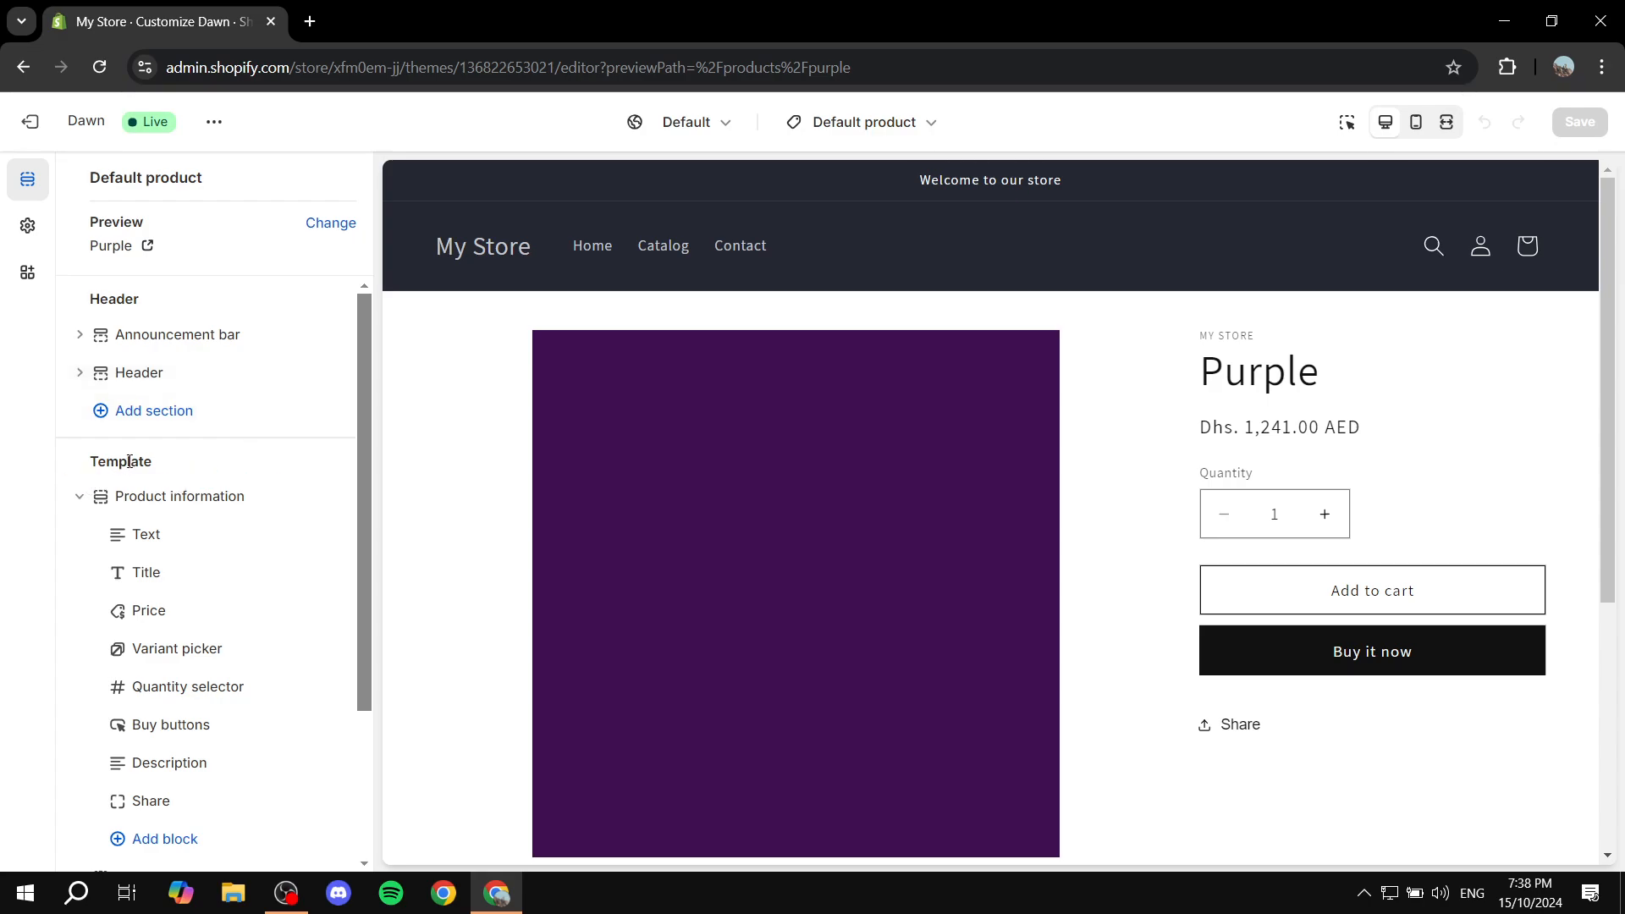
{"action": "scroll", "coordinate": [129, 461], "scroll_direction": "down", "scroll_amount": 1}
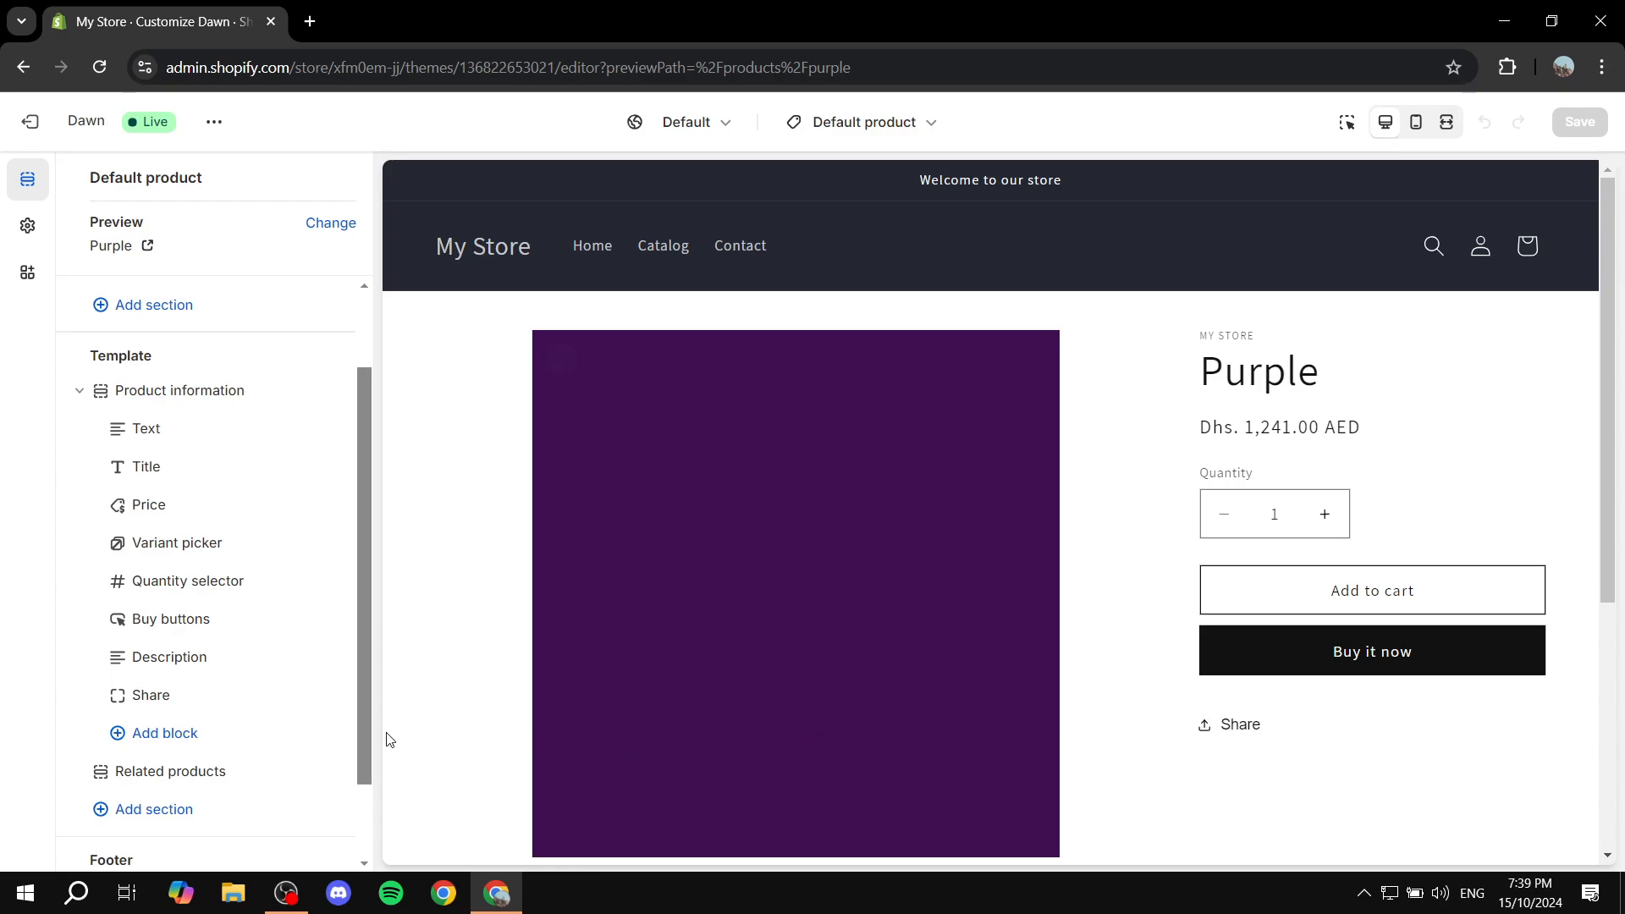
{"action": "left_click", "coordinate": [168, 735]}
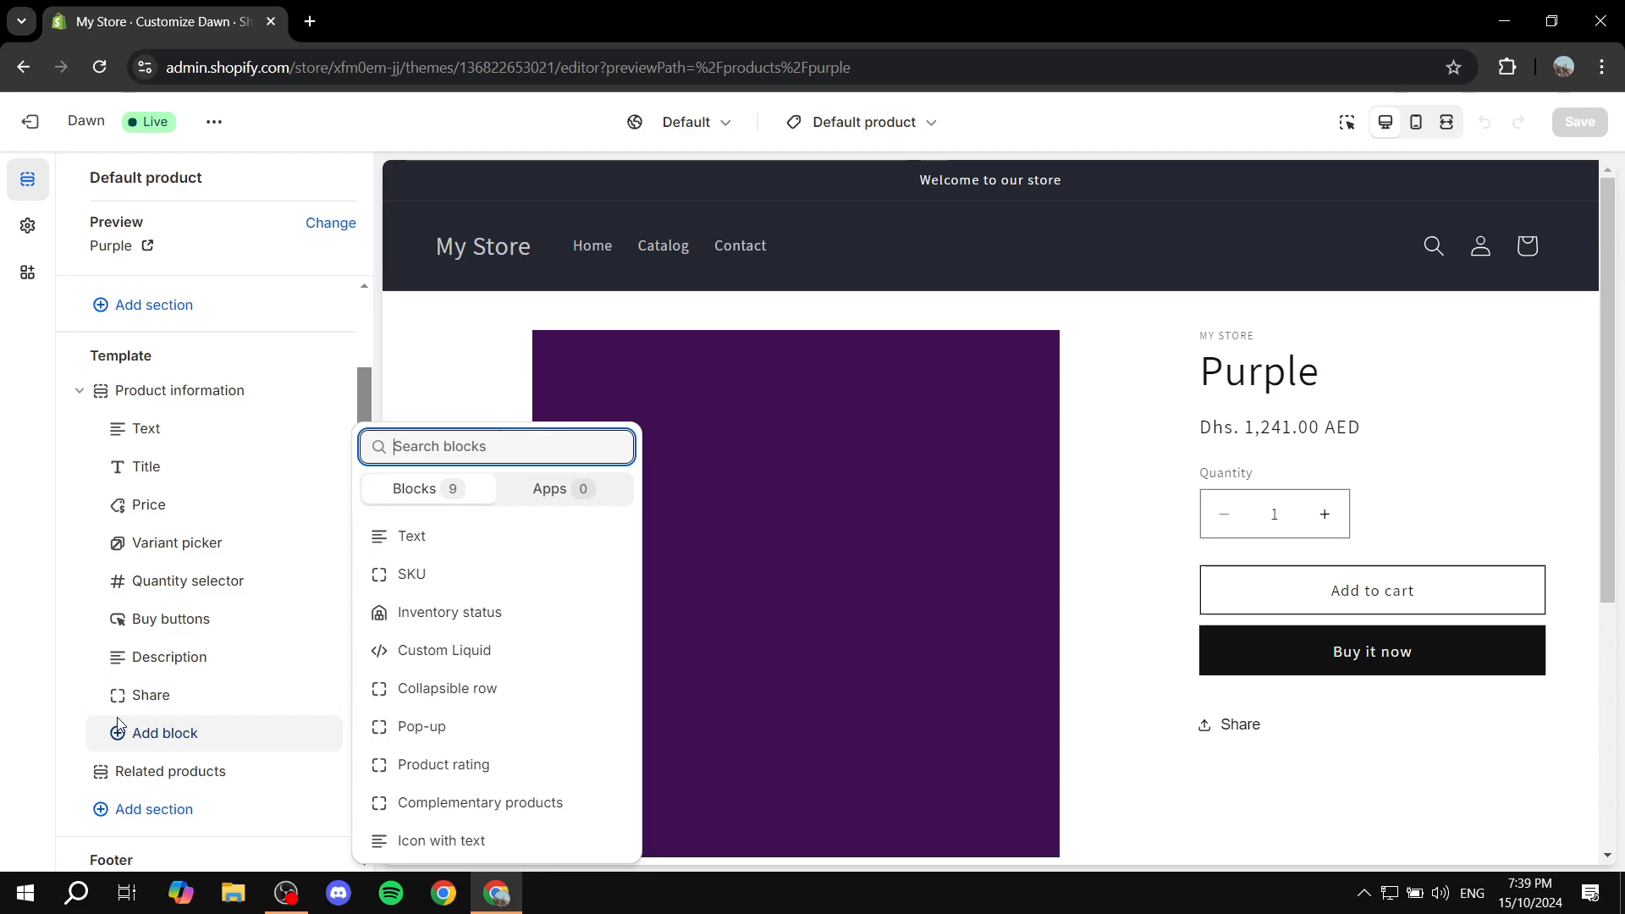
{"action": "left_click", "coordinate": [64, 700]}
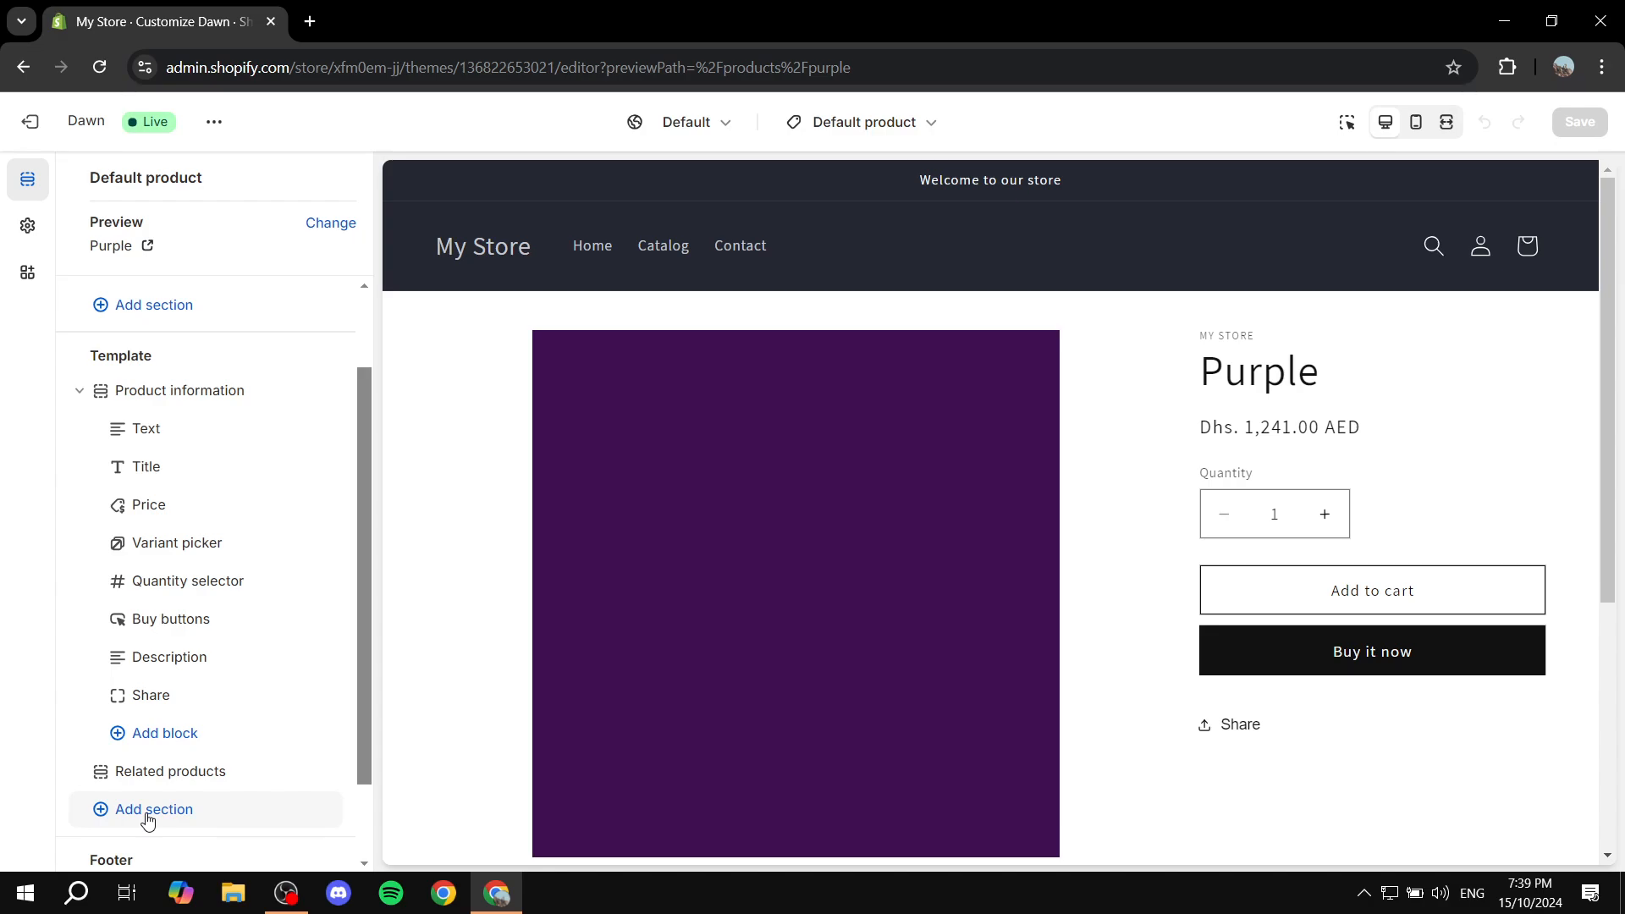
{"action": "scroll", "coordinate": [812, 642], "scroll_direction": "down", "scroll_amount": 3}
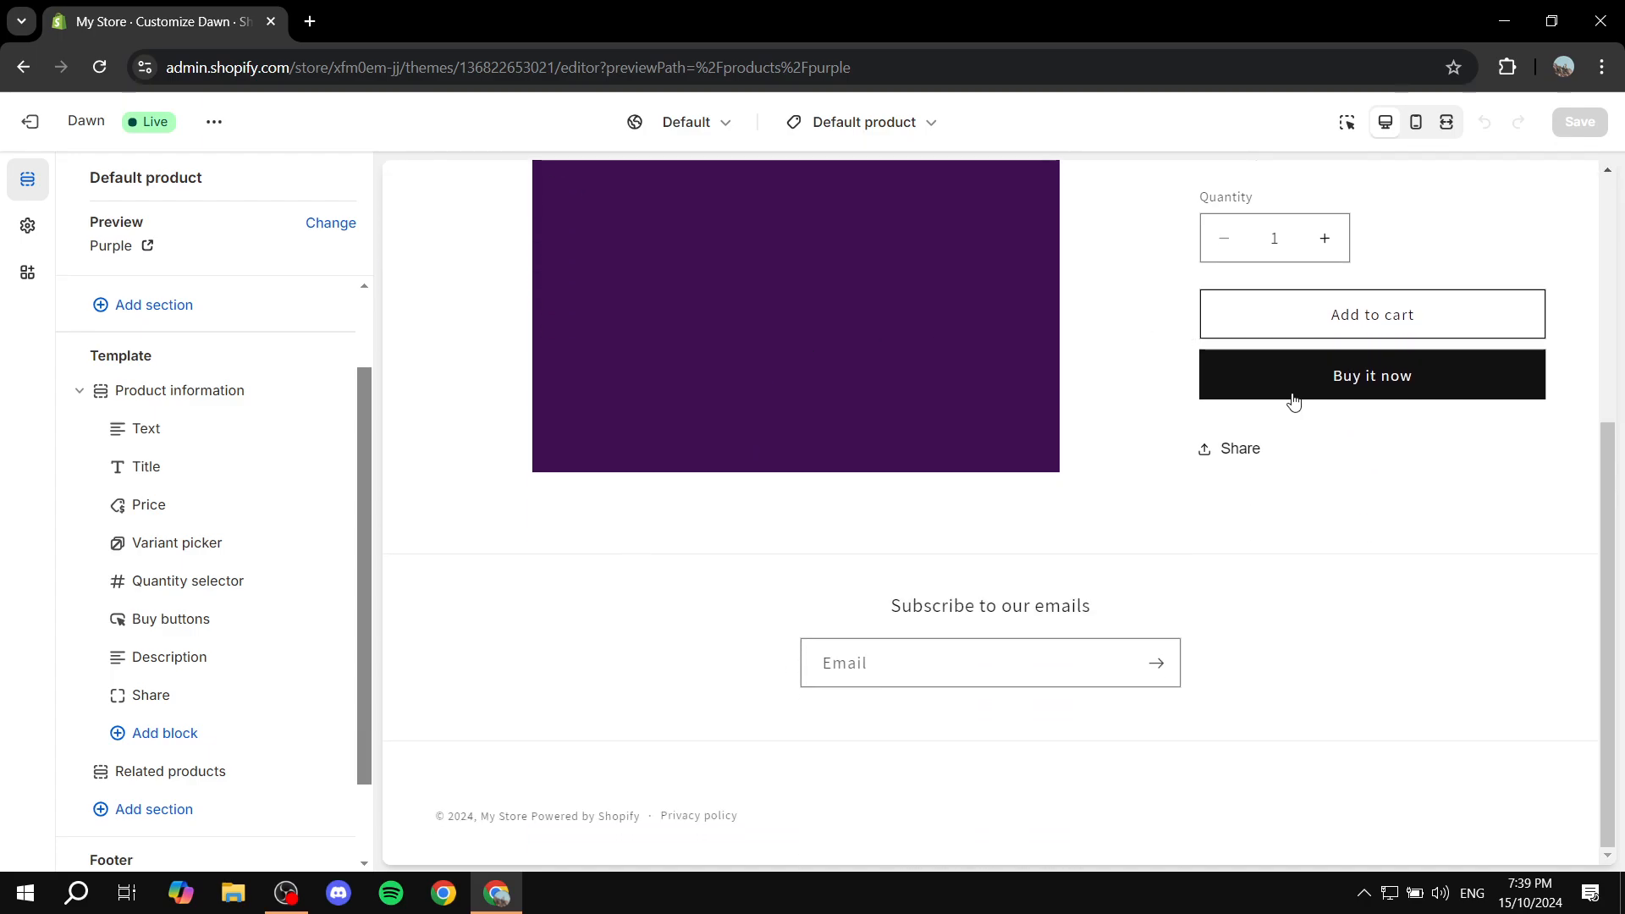
{"action": "scroll", "coordinate": [1086, 480], "scroll_direction": "up", "scroll_amount": 3}
{"action": "scroll", "coordinate": [237, 669], "scroll_direction": "down", "scroll_amount": 1}
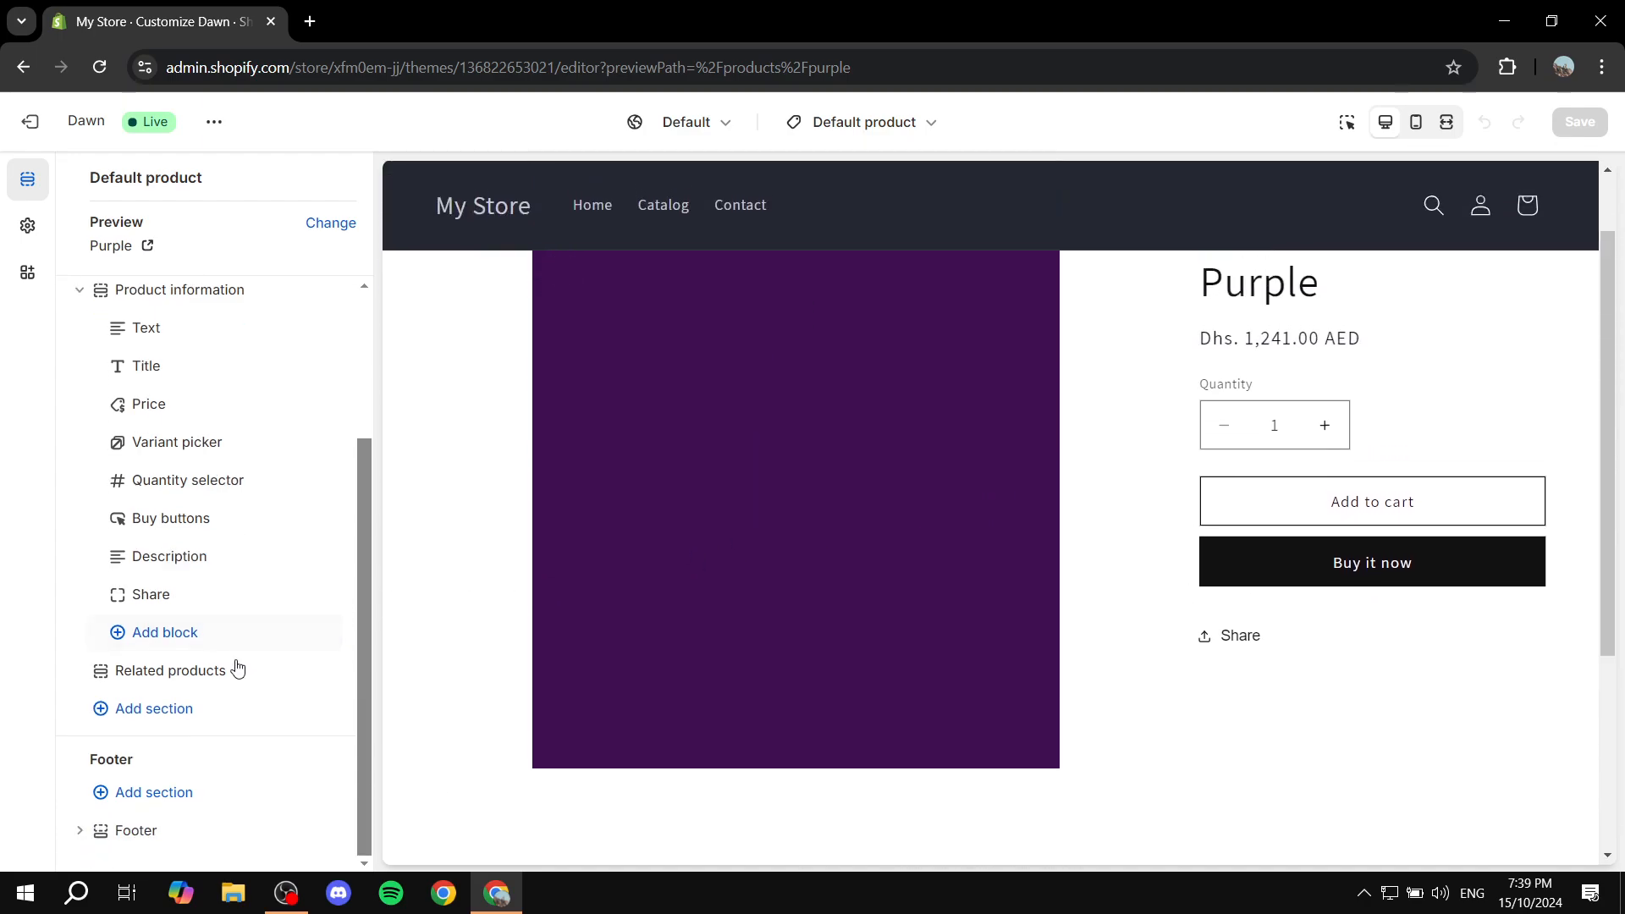
Add a Slideshow section to the product page template below Related products.
{"action": "left_click", "coordinate": [154, 709]}
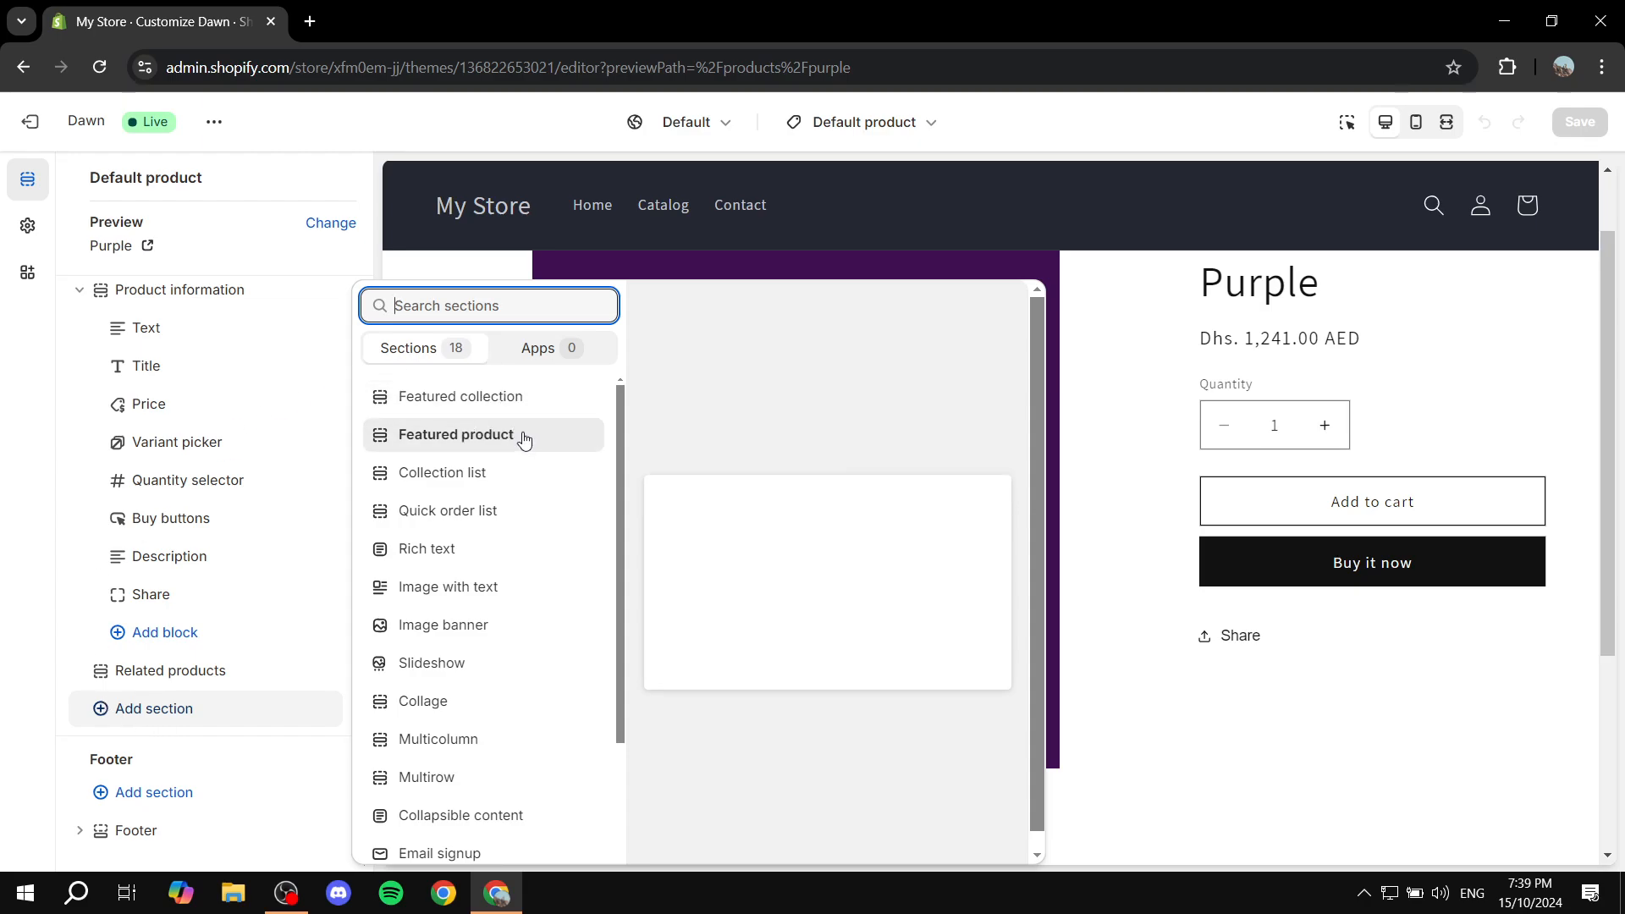
{"action": "scroll", "coordinate": [472, 470], "scroll_direction": "down", "scroll_amount": 1}
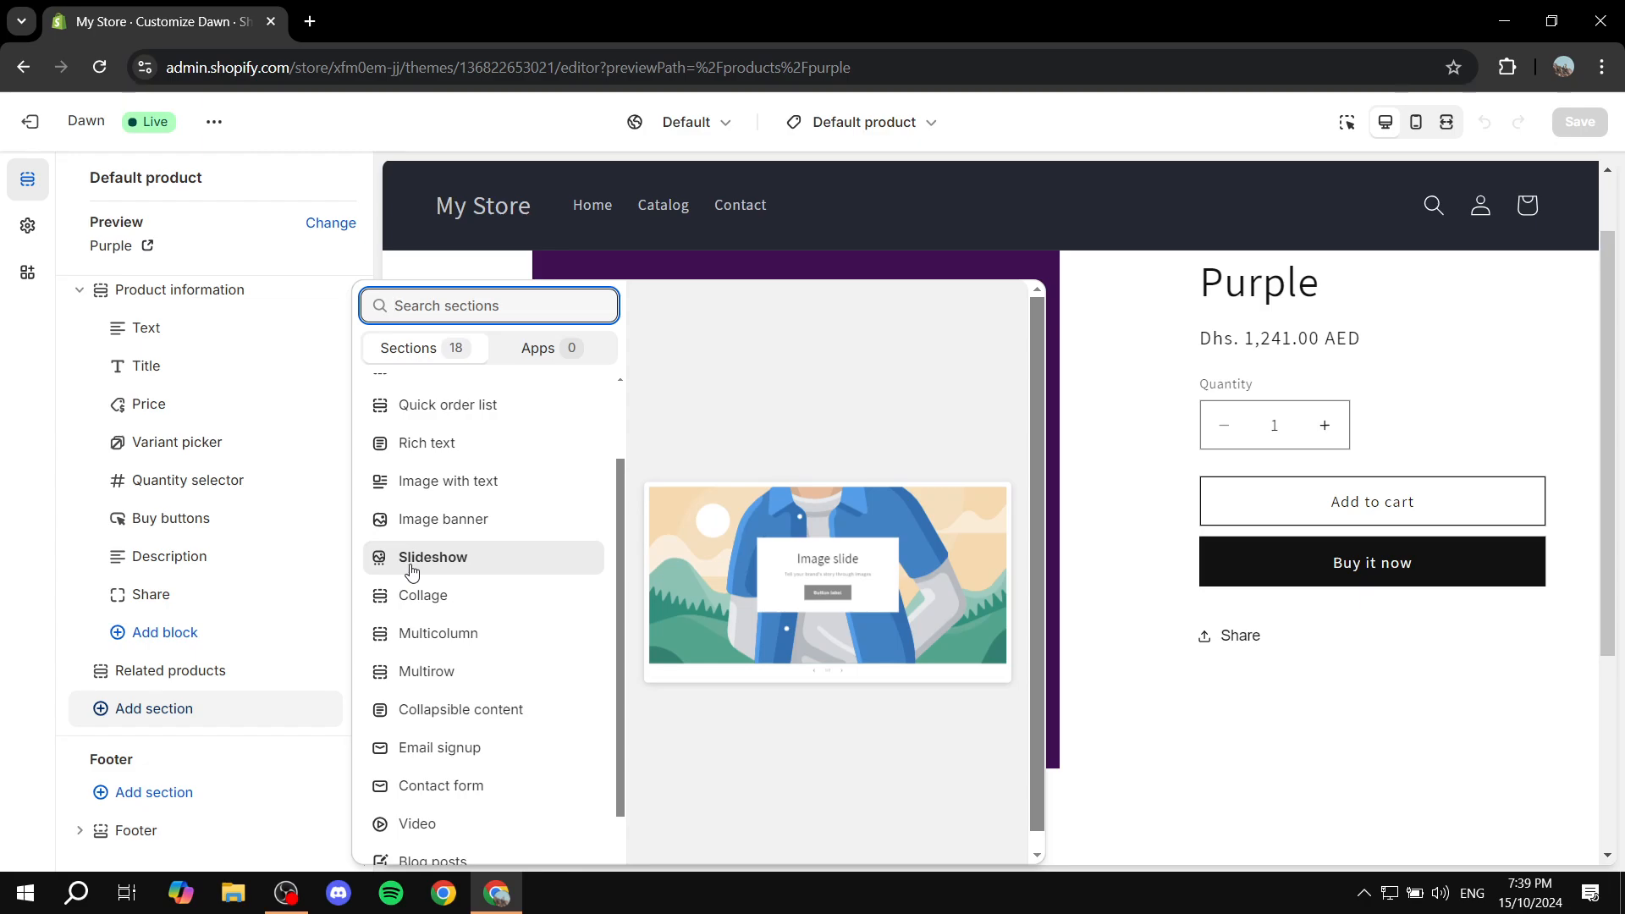
{"action": "left_click", "coordinate": [443, 569]}
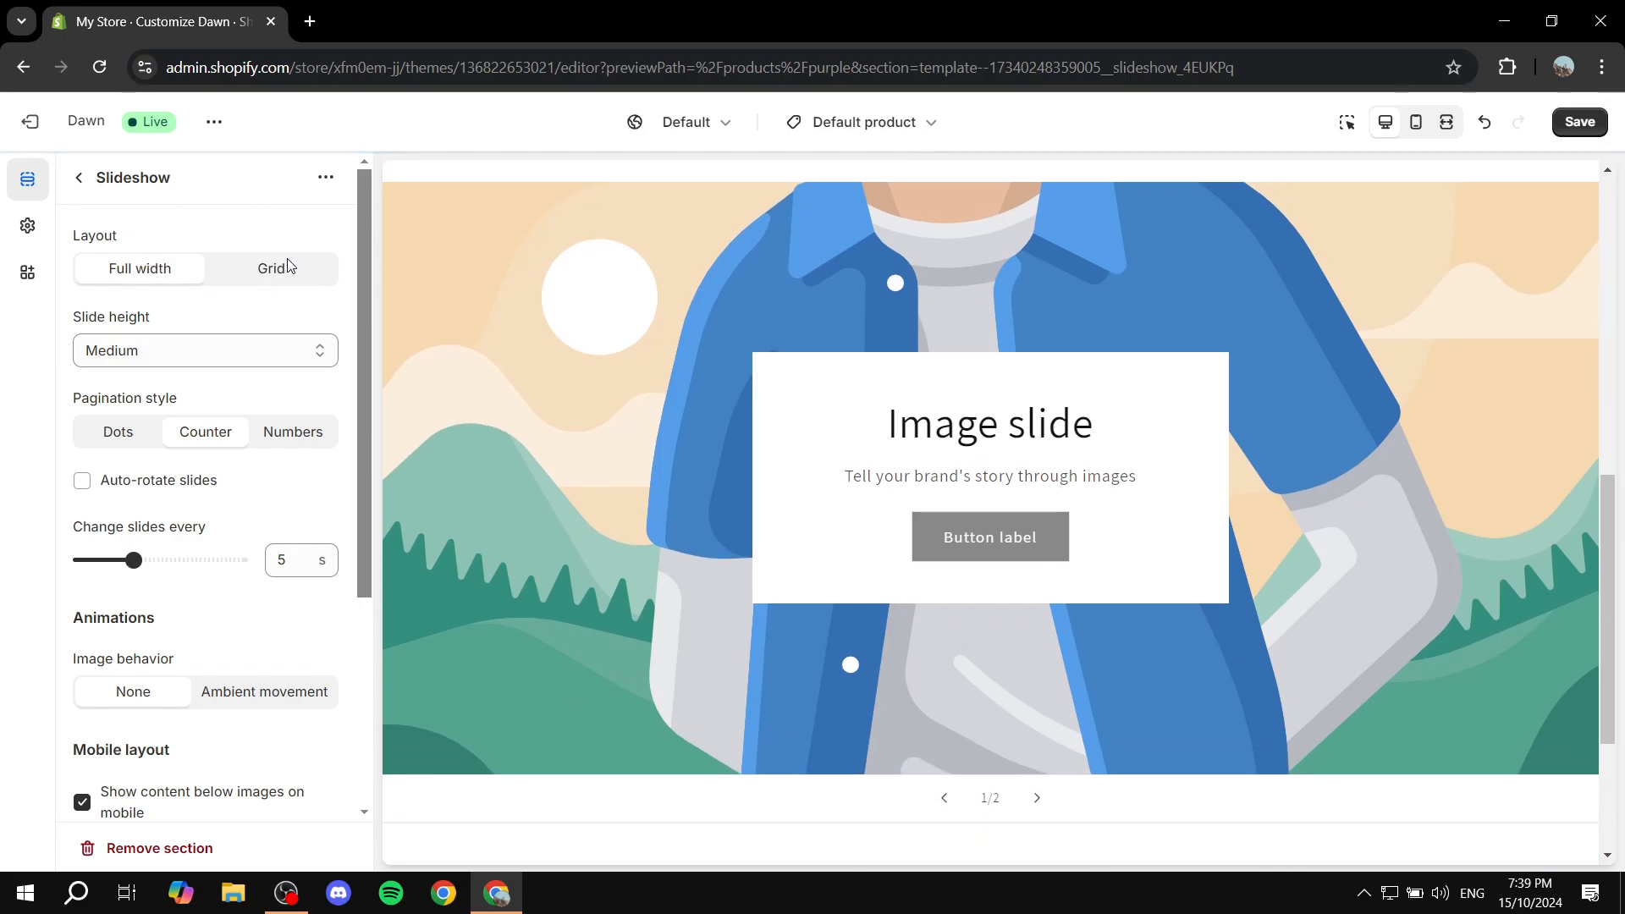
Try the Grid layout for the slideshow and switch it back to Full width.
{"action": "left_click", "coordinate": [257, 280]}
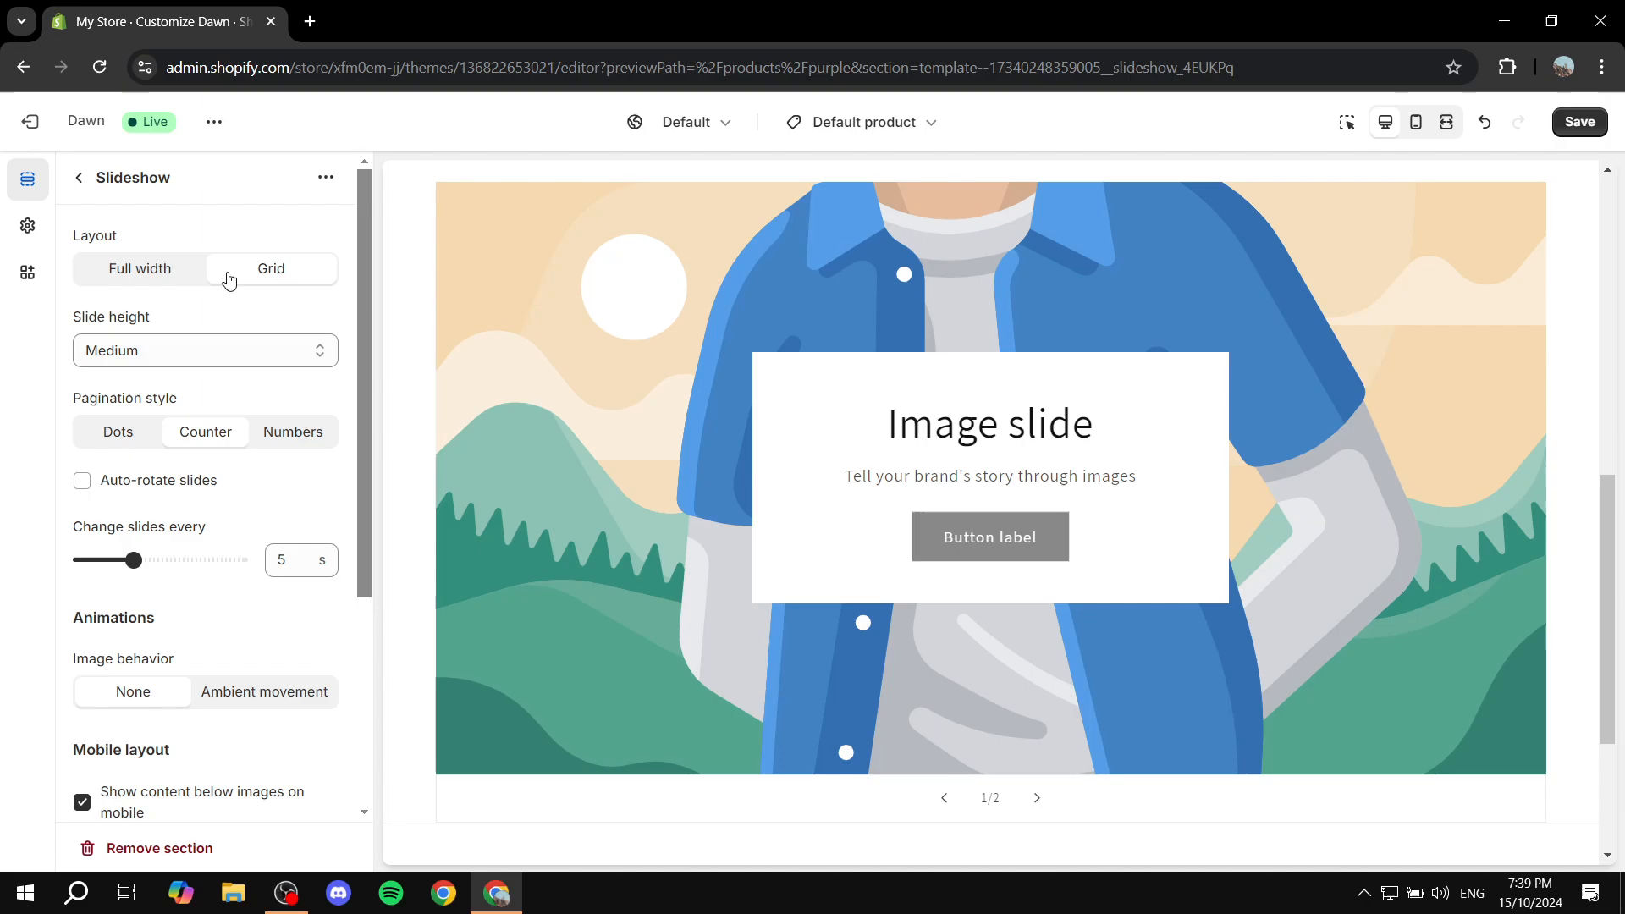
{"action": "left_click", "coordinate": [157, 274]}
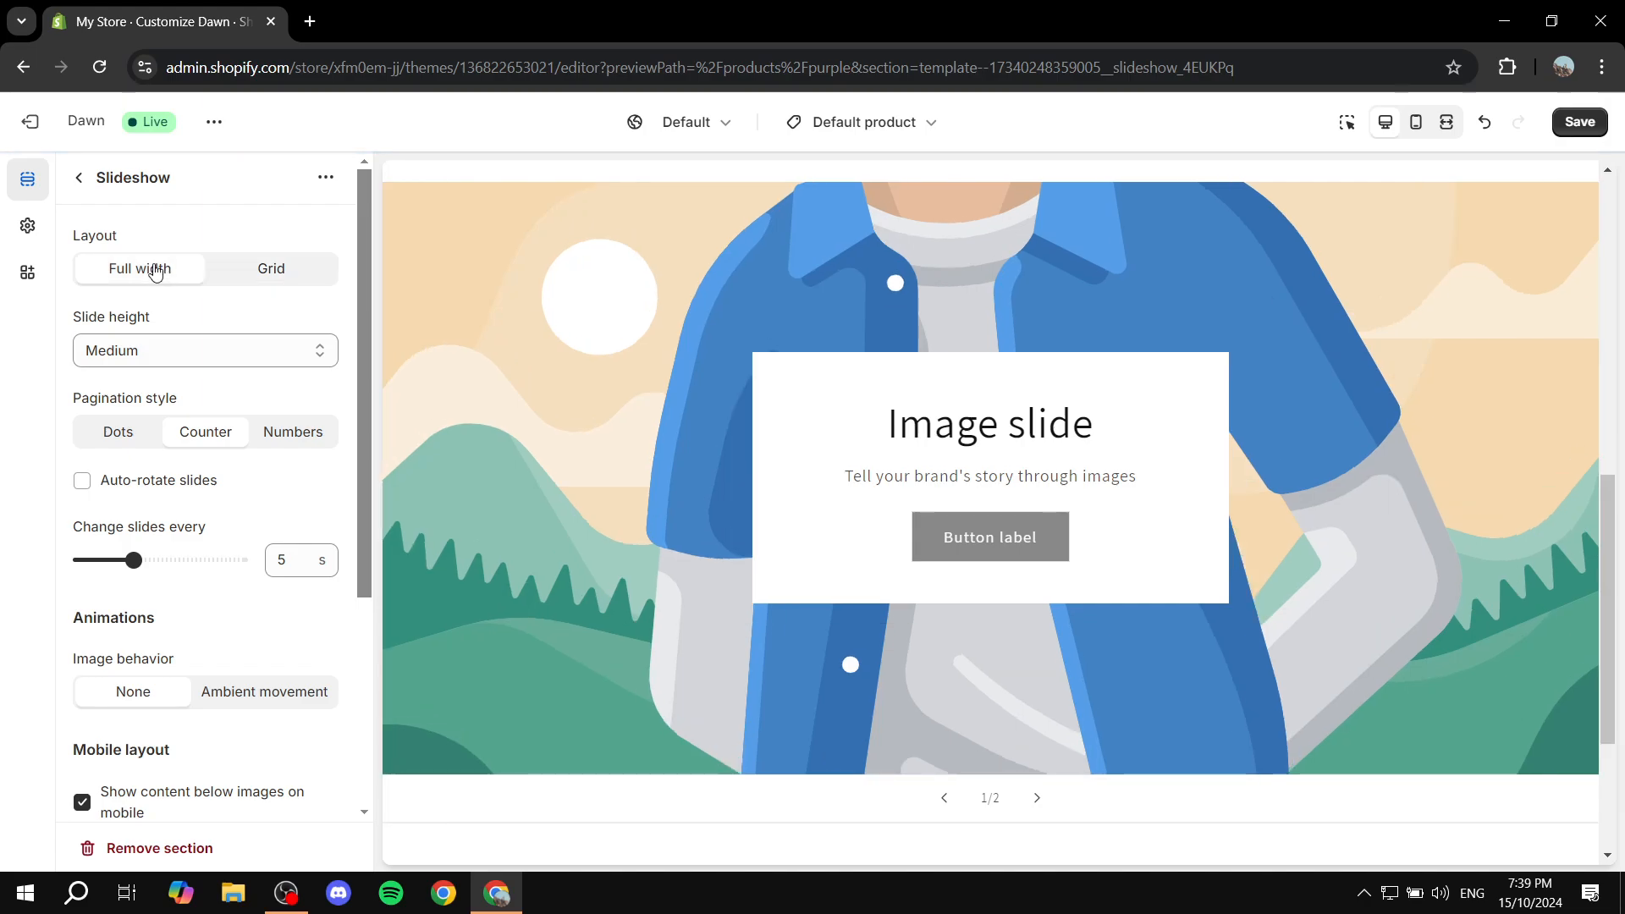
{"action": "left_click", "coordinate": [258, 284]}
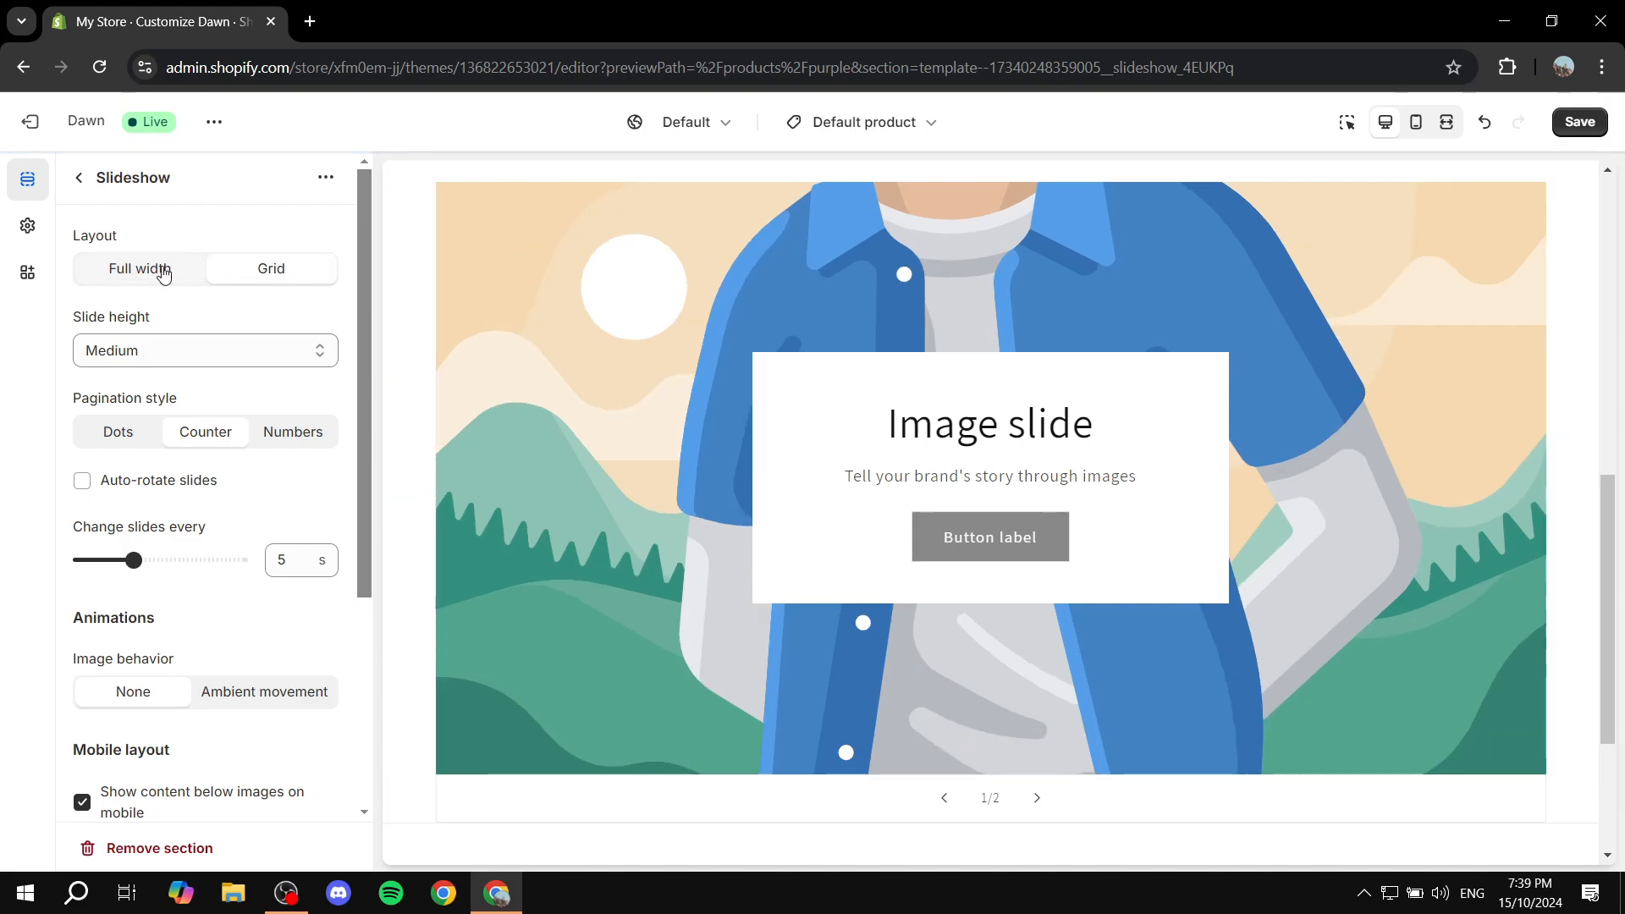
{"action": "left_click", "coordinate": [160, 272]}
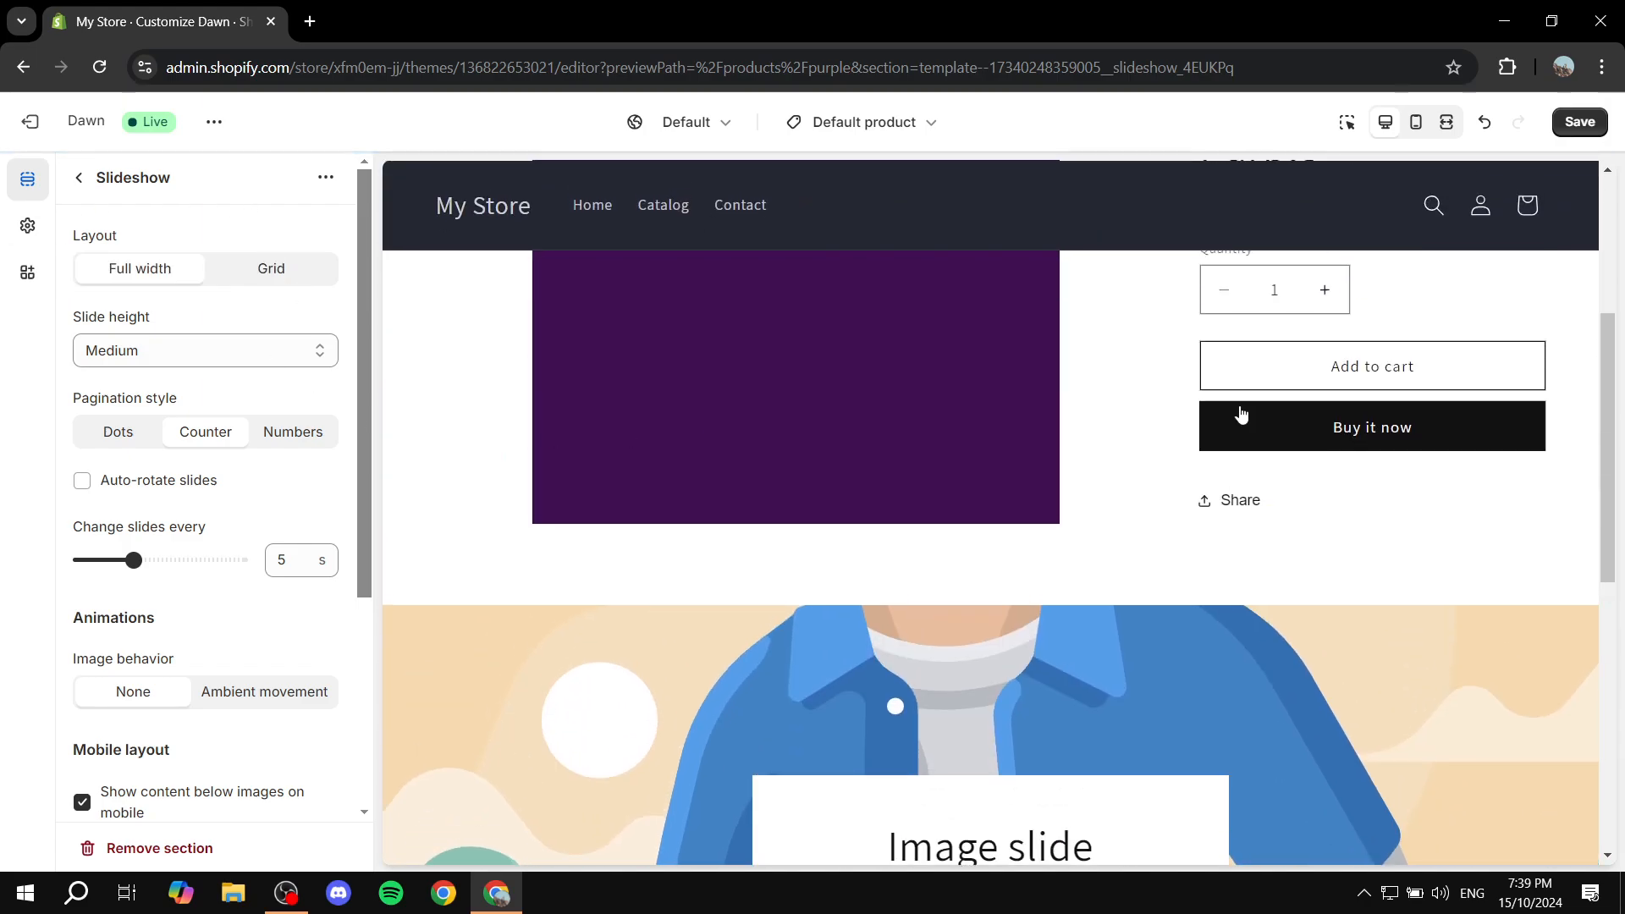
Try the Numbers and Dots pagination styles on the slideshow and return to Counter.
{"action": "scroll", "coordinate": [988, 497], "scroll_direction": "down", "scroll_amount": 1}
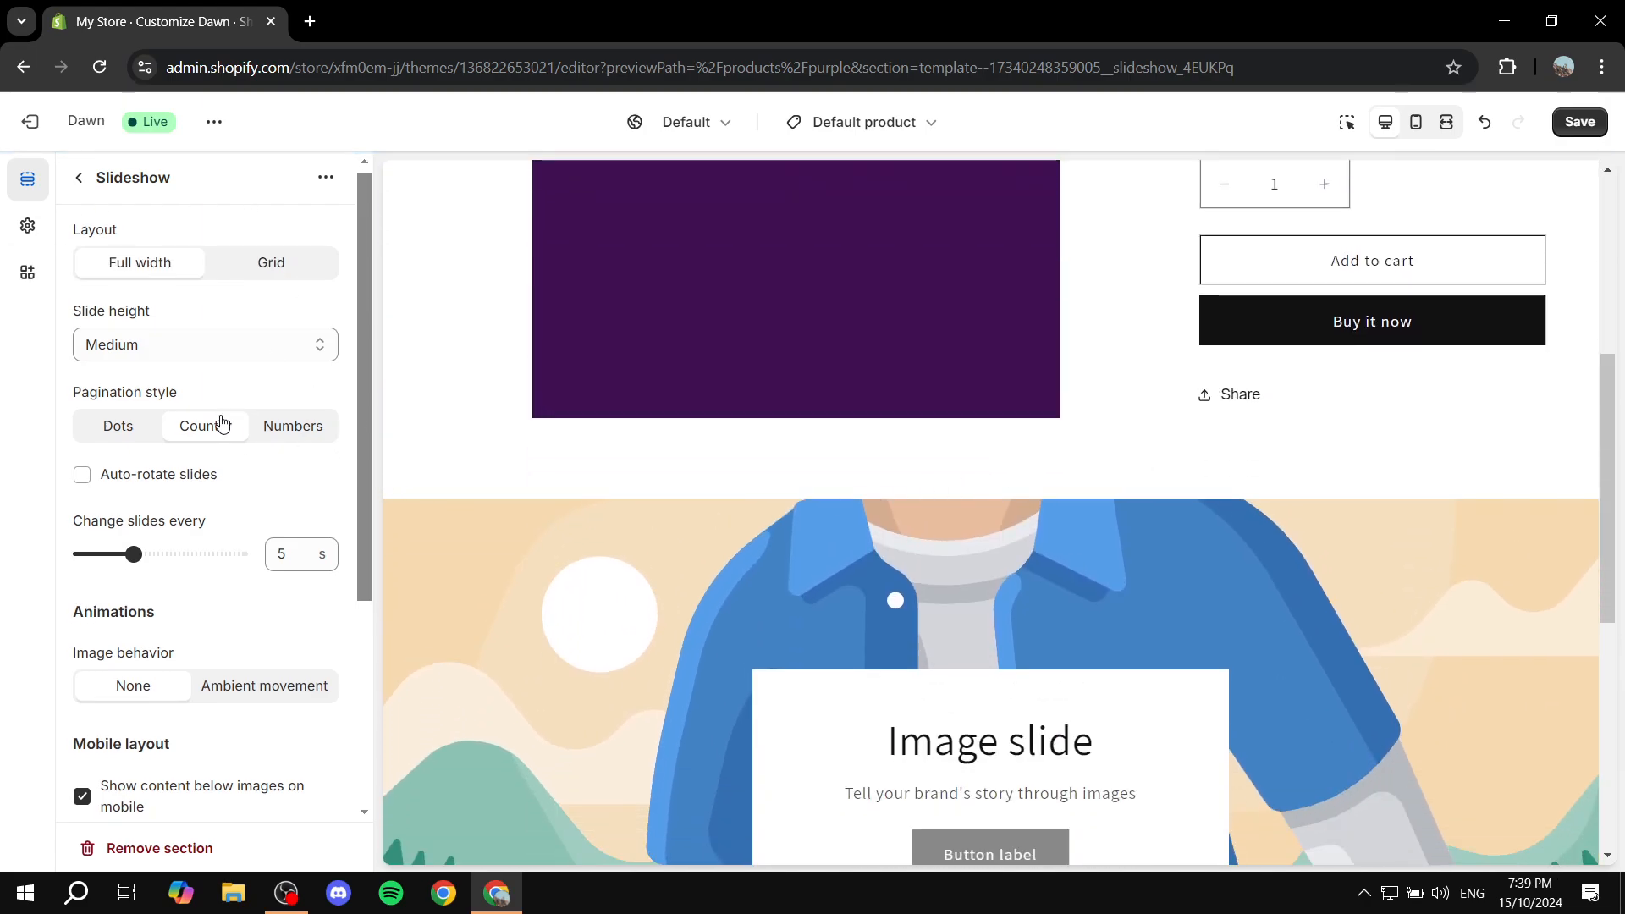
{"action": "scroll", "coordinate": [199, 364], "scroll_direction": "down", "scroll_amount": 1}
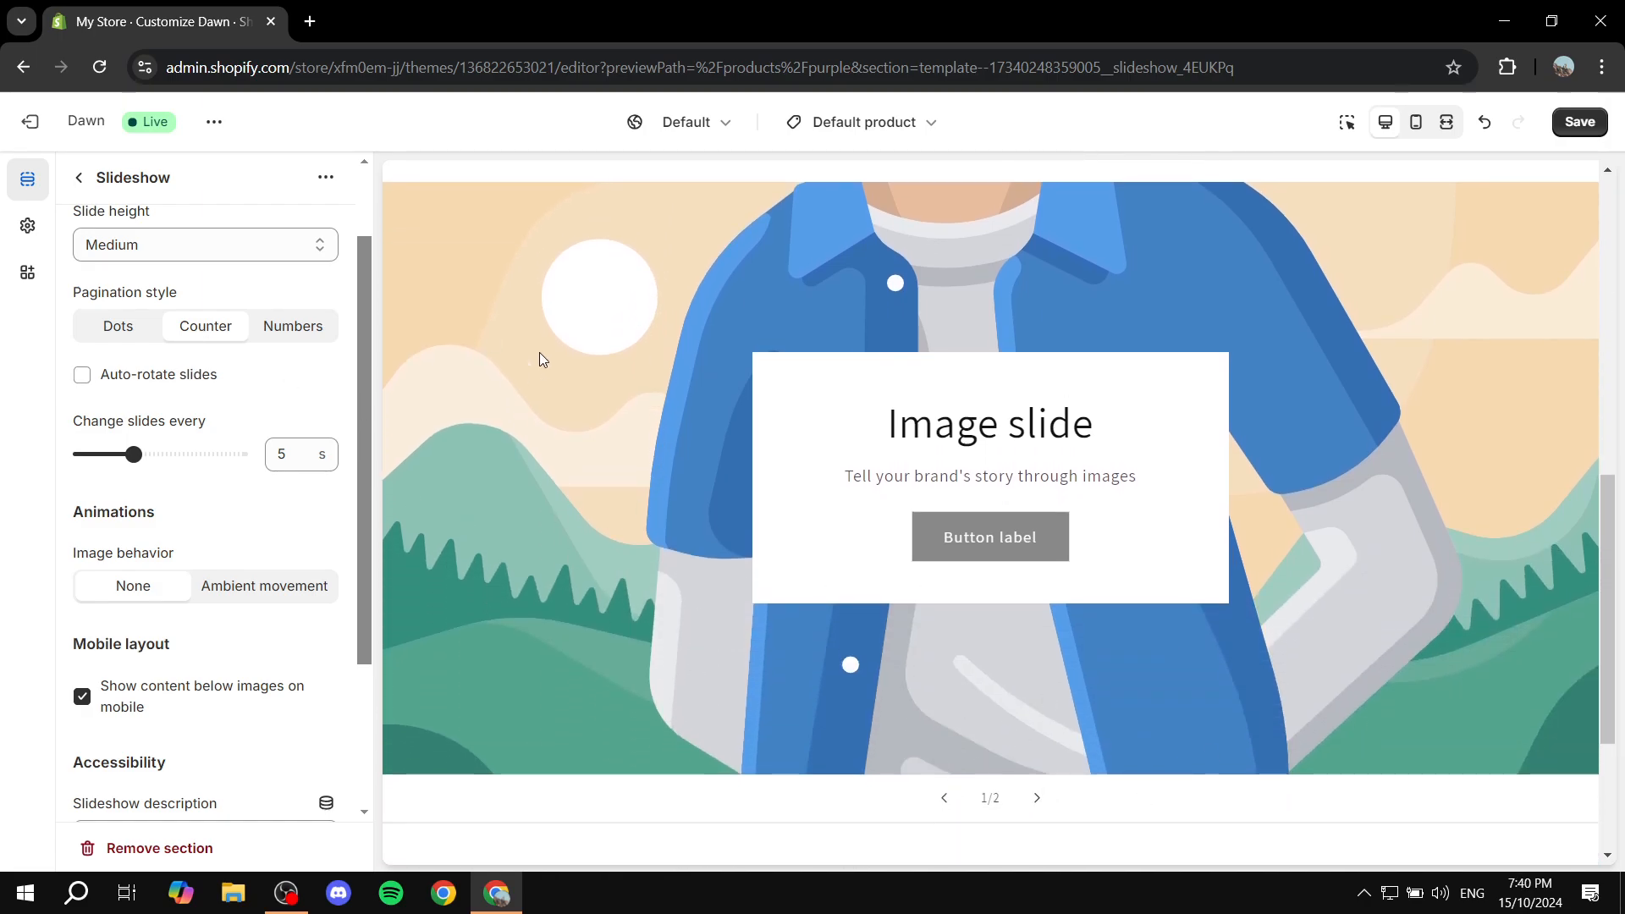
{"action": "left_click", "coordinate": [1037, 801]}
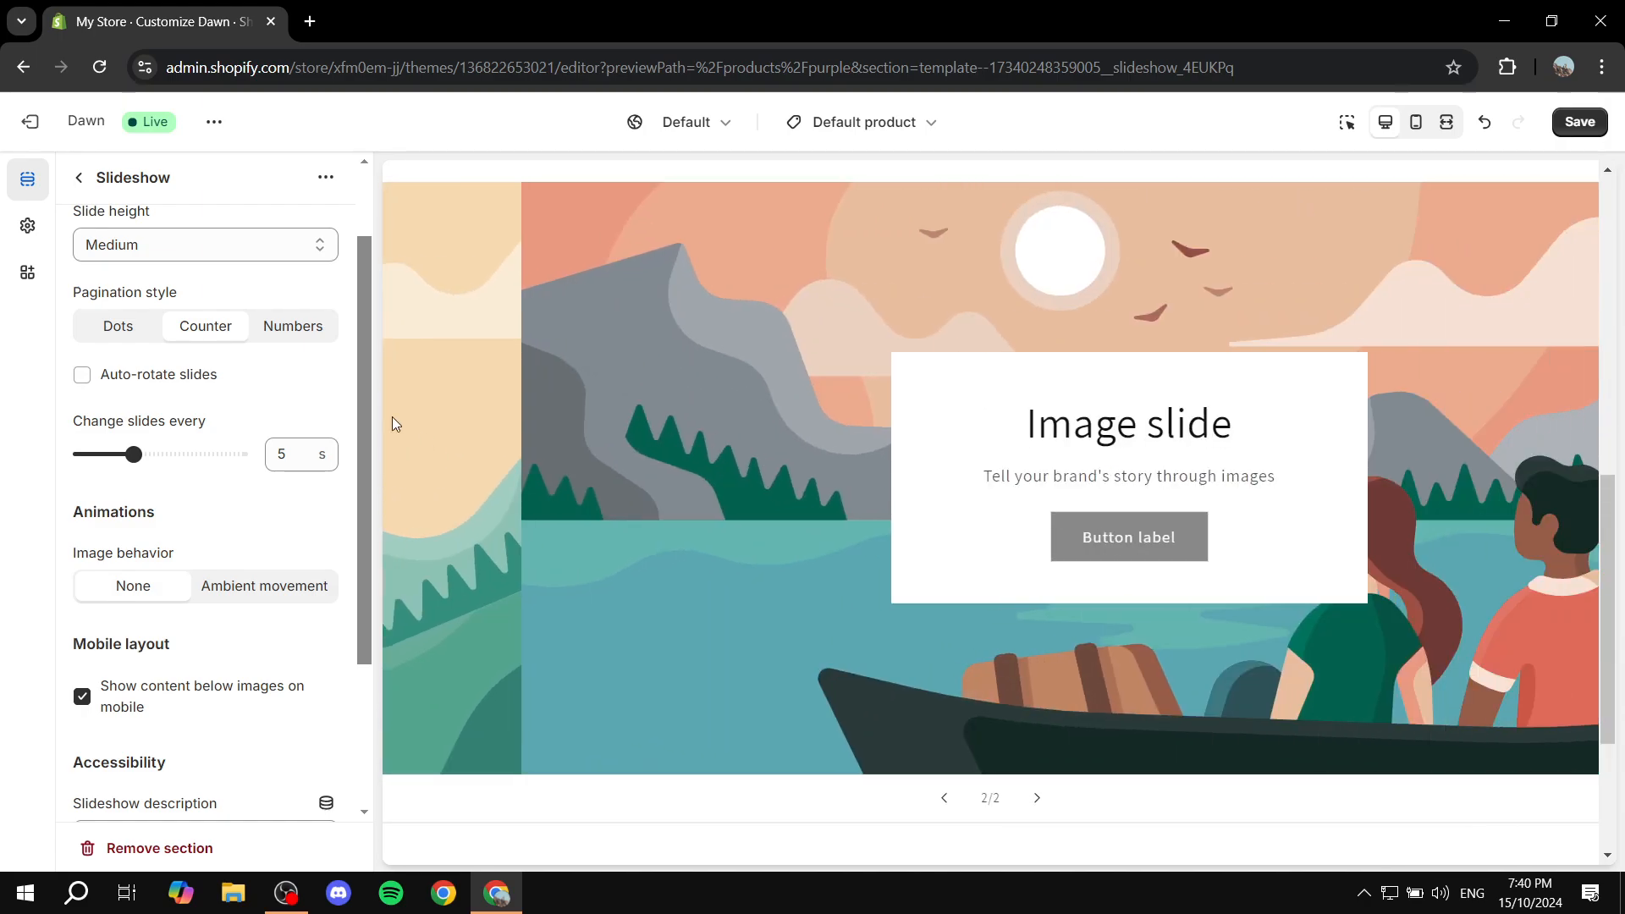
{"action": "left_click", "coordinate": [211, 327]}
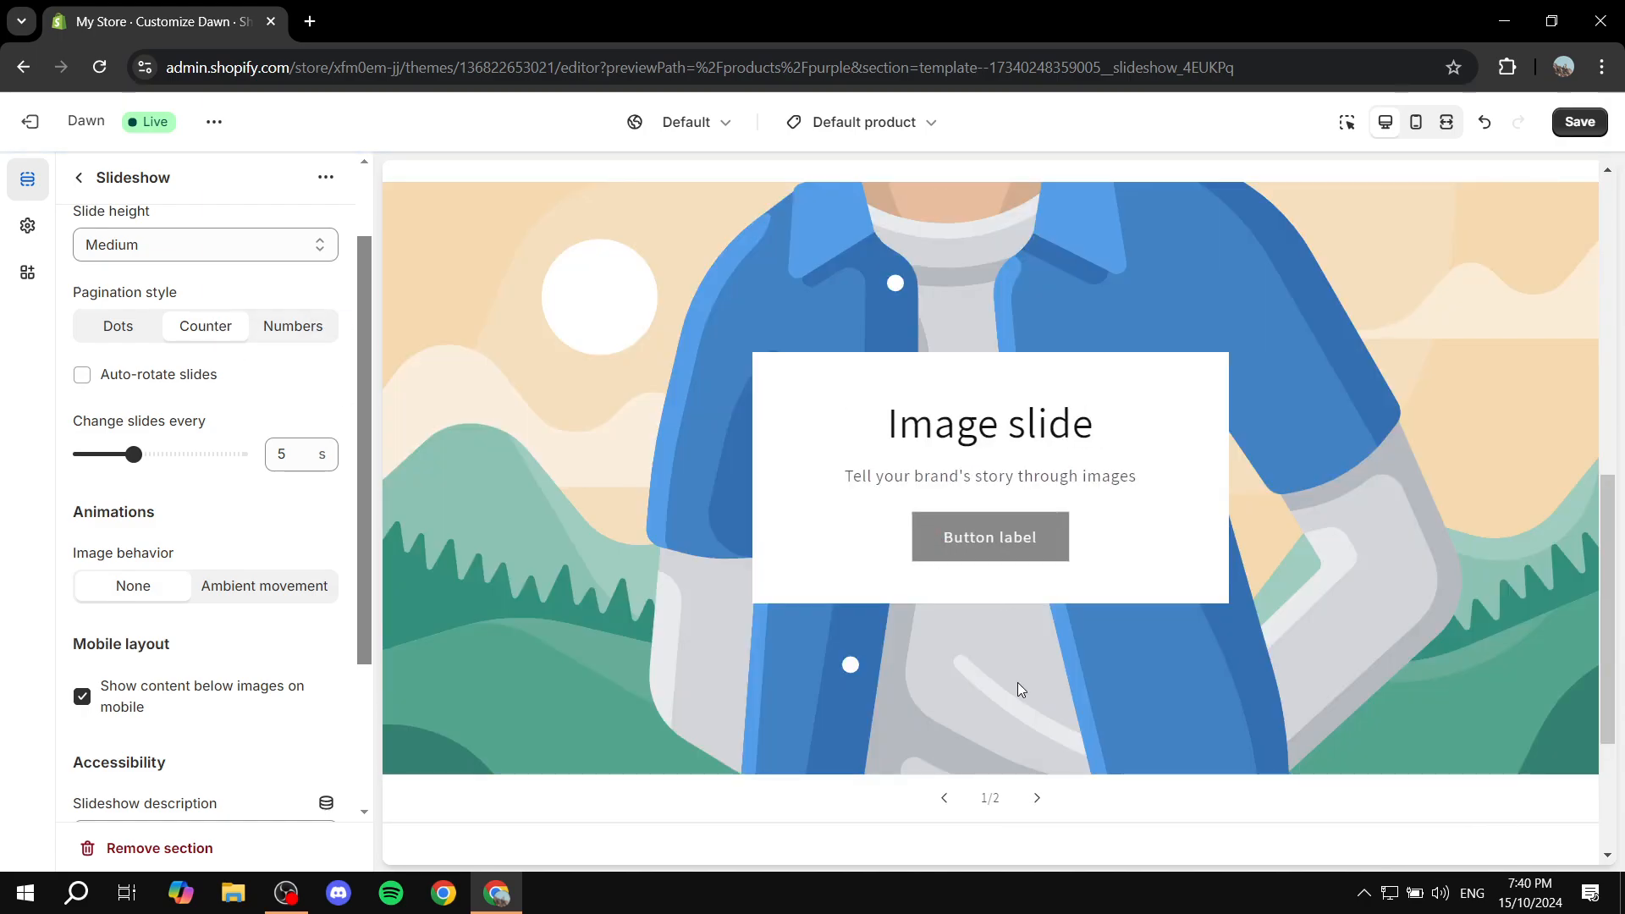
{"action": "left_click", "coordinate": [295, 335]}
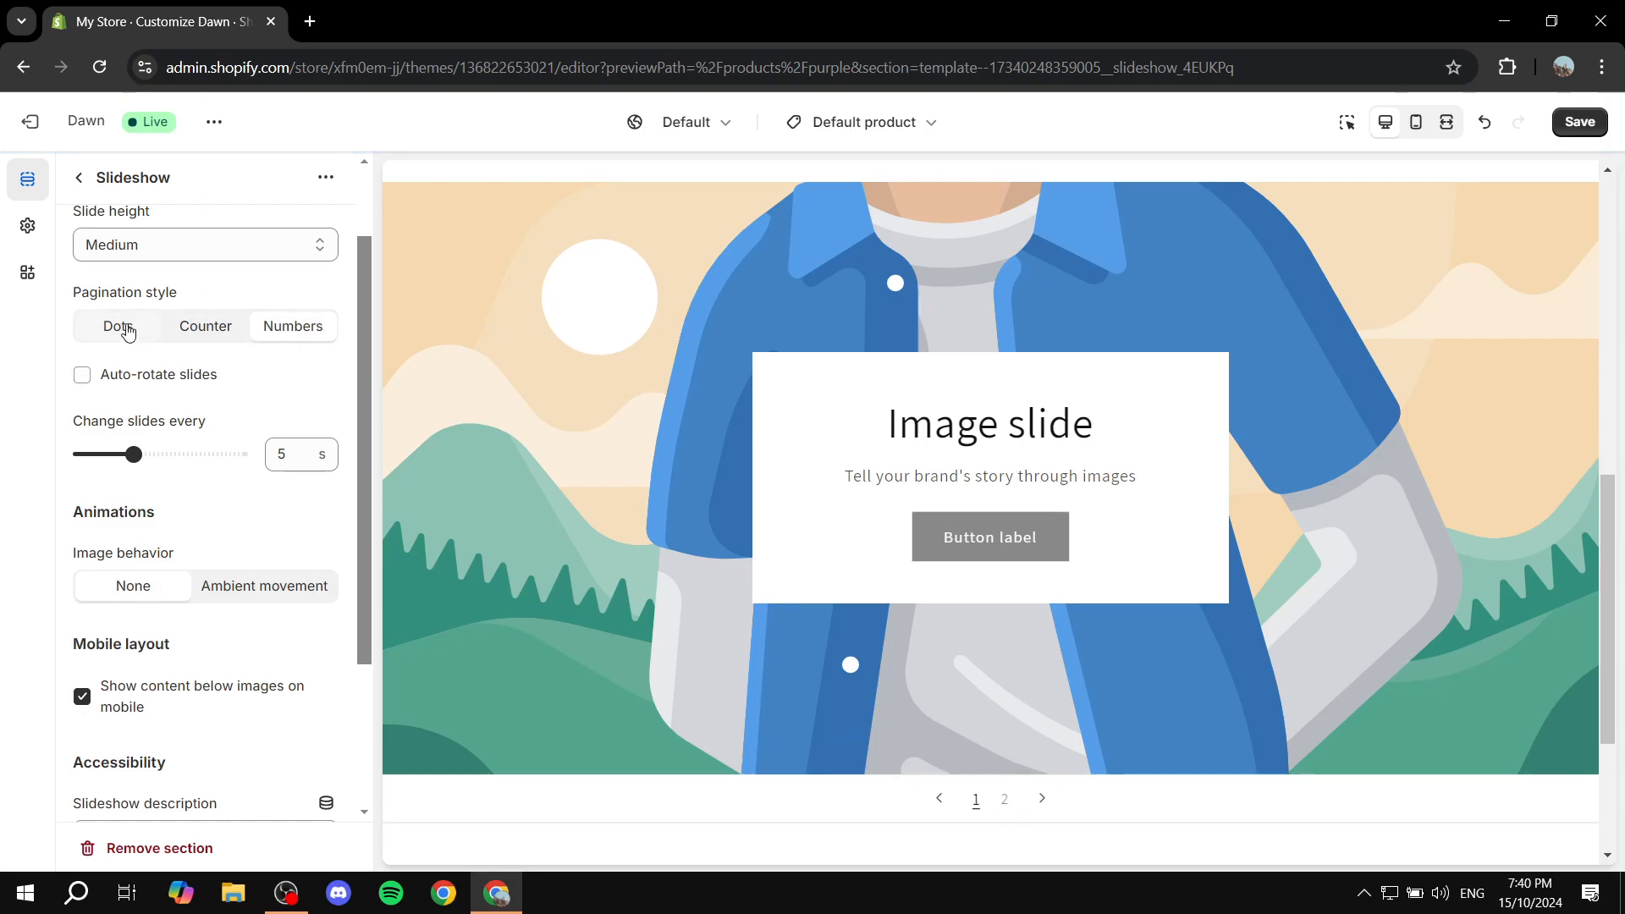
{"action": "left_click", "coordinate": [127, 330]}
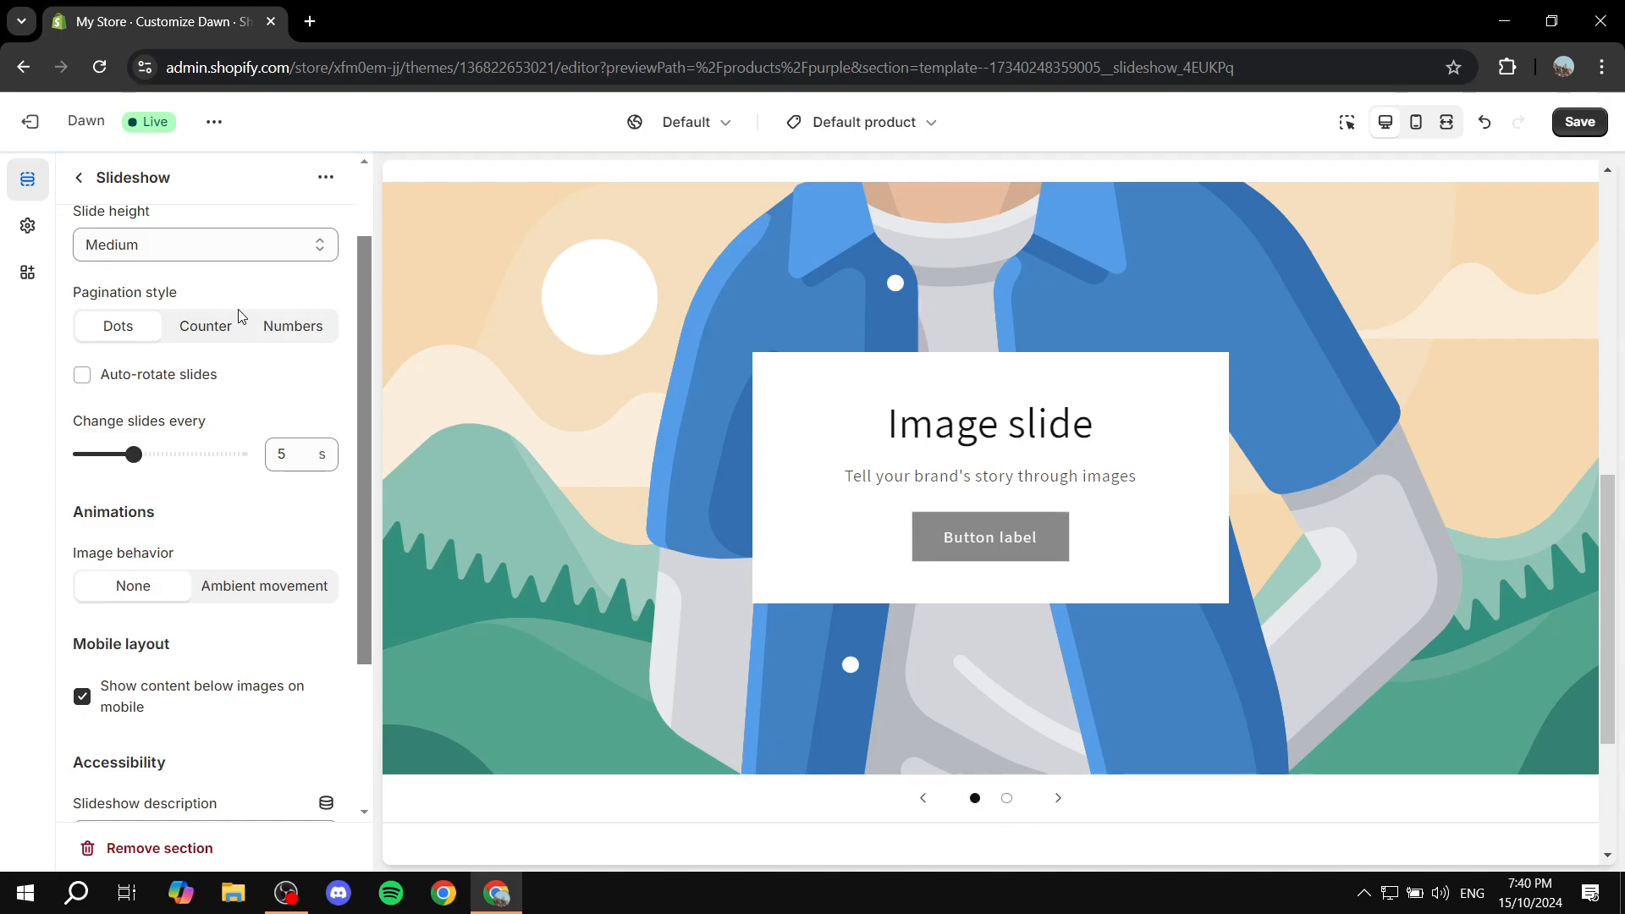
{"action": "left_click", "coordinate": [203, 324]}
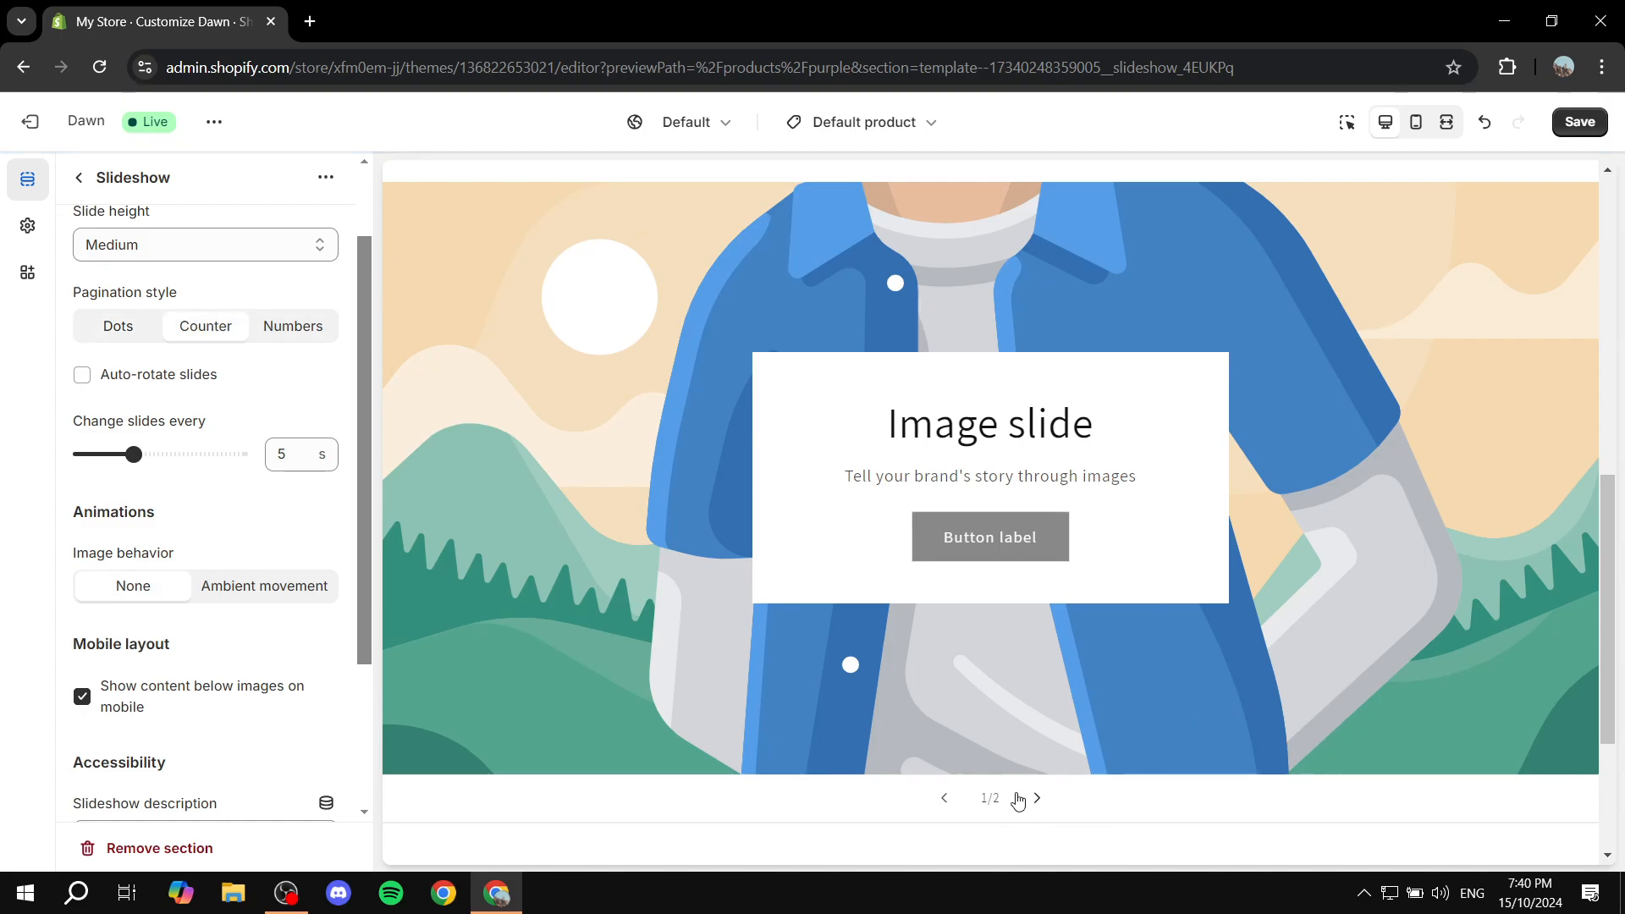
{"action": "left_click", "coordinate": [317, 347]}
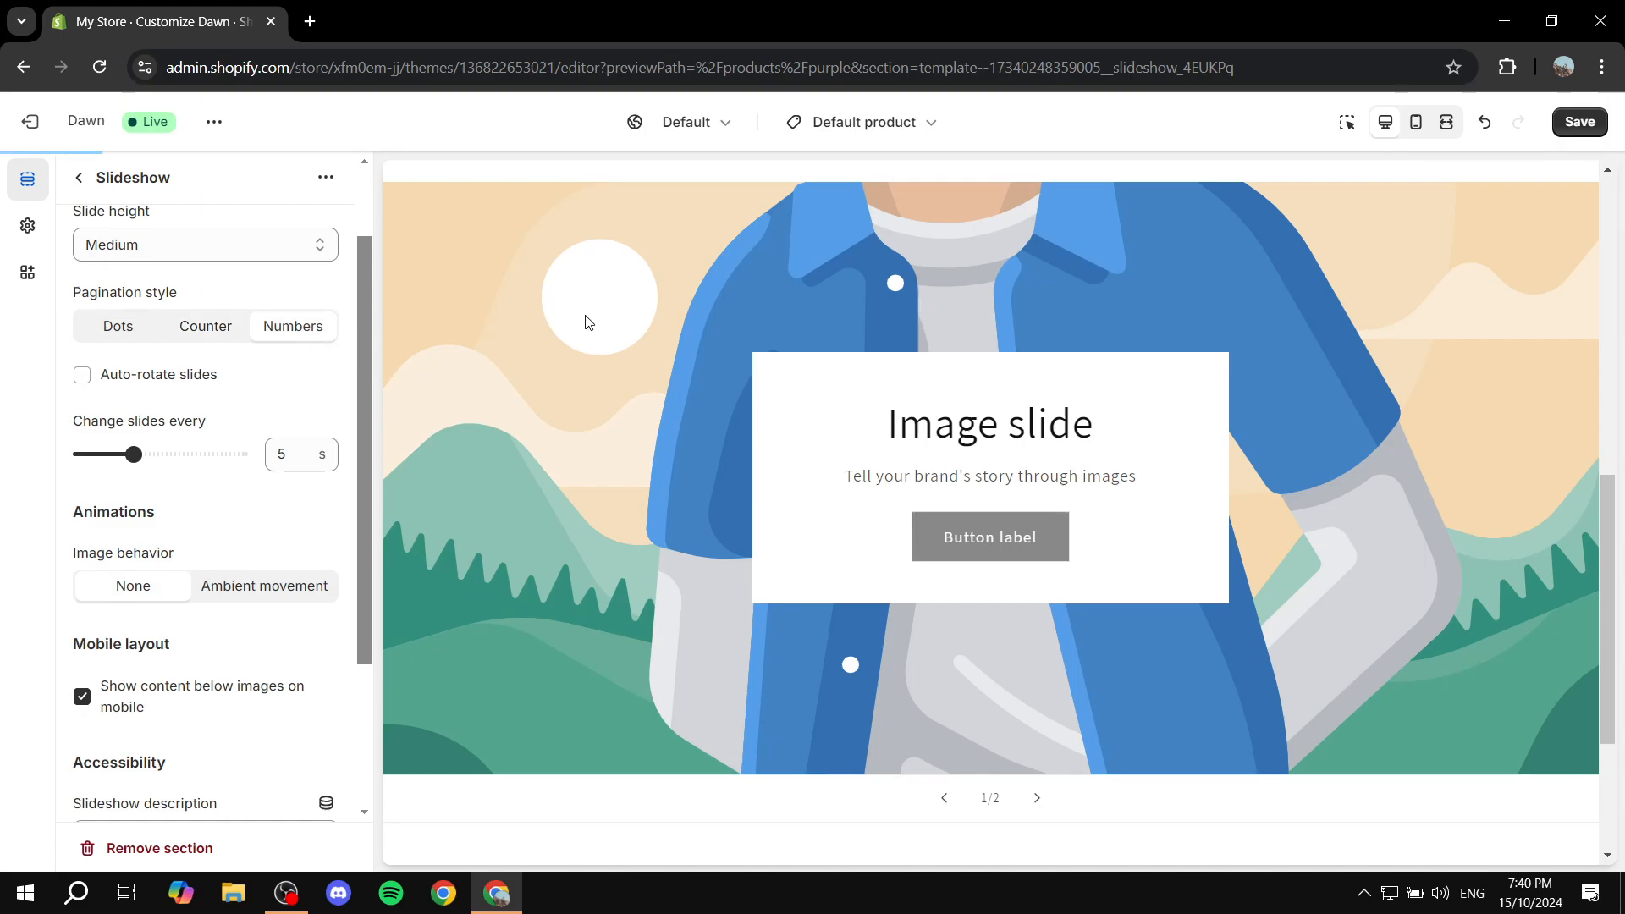
{"action": "left_click", "coordinate": [196, 319]}
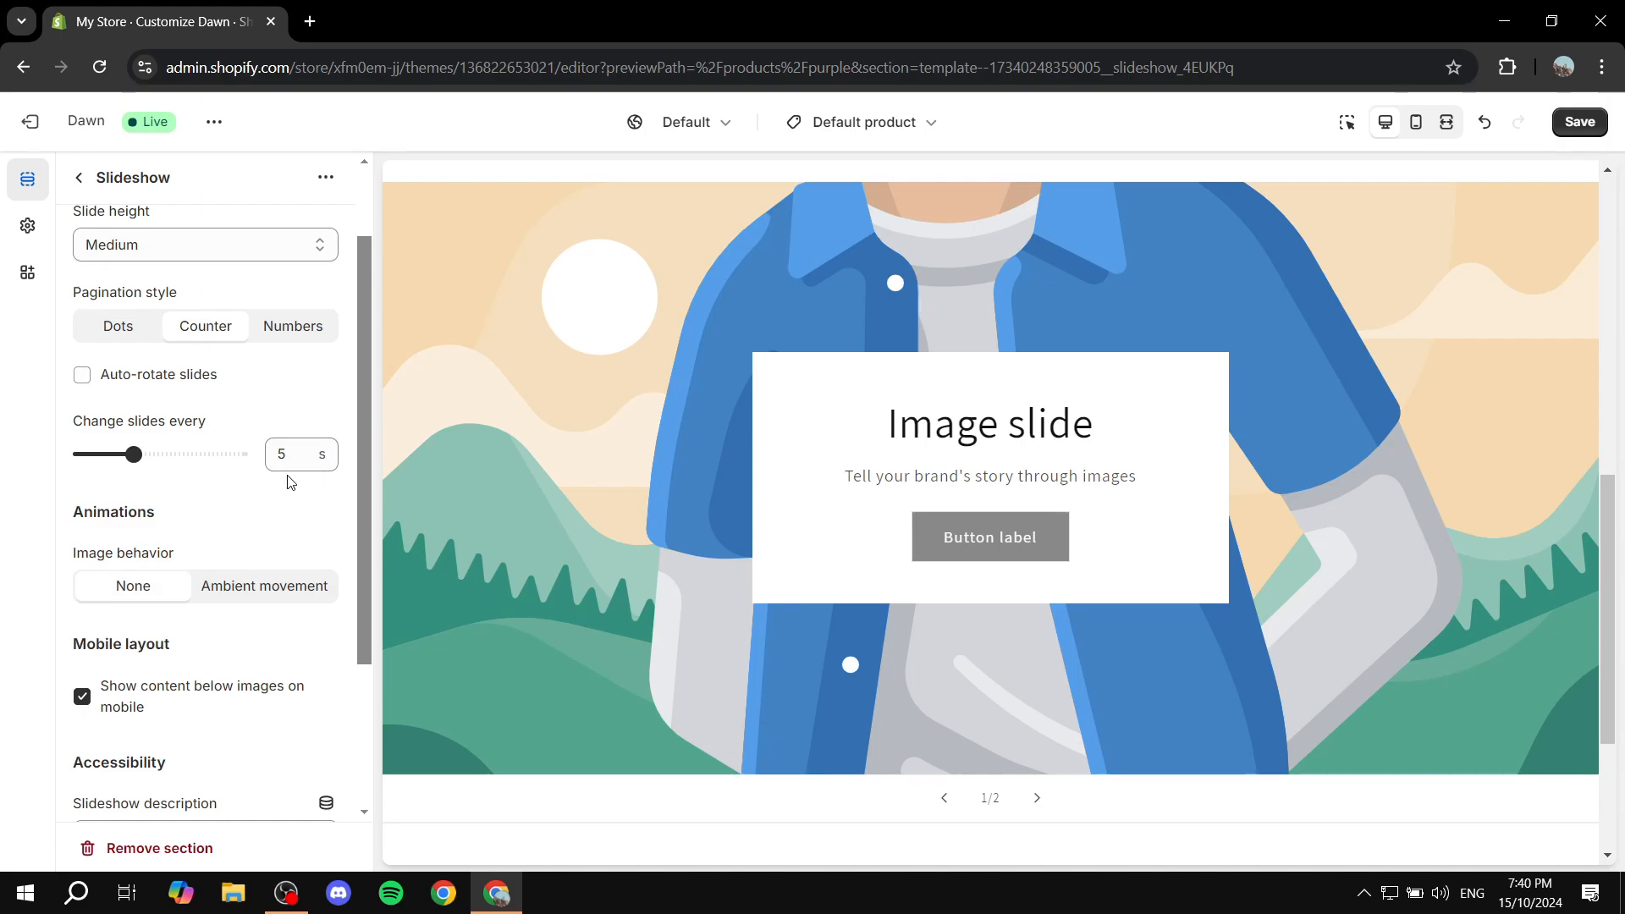
Set the slideshow to change slides every 7 seconds and enable auto-rotation of the slides.
{"action": "left_click", "coordinate": [135, 453]}
{"action": "left_click_drag", "start_coordinate": [161, 451], "coordinate": [186, 454]}
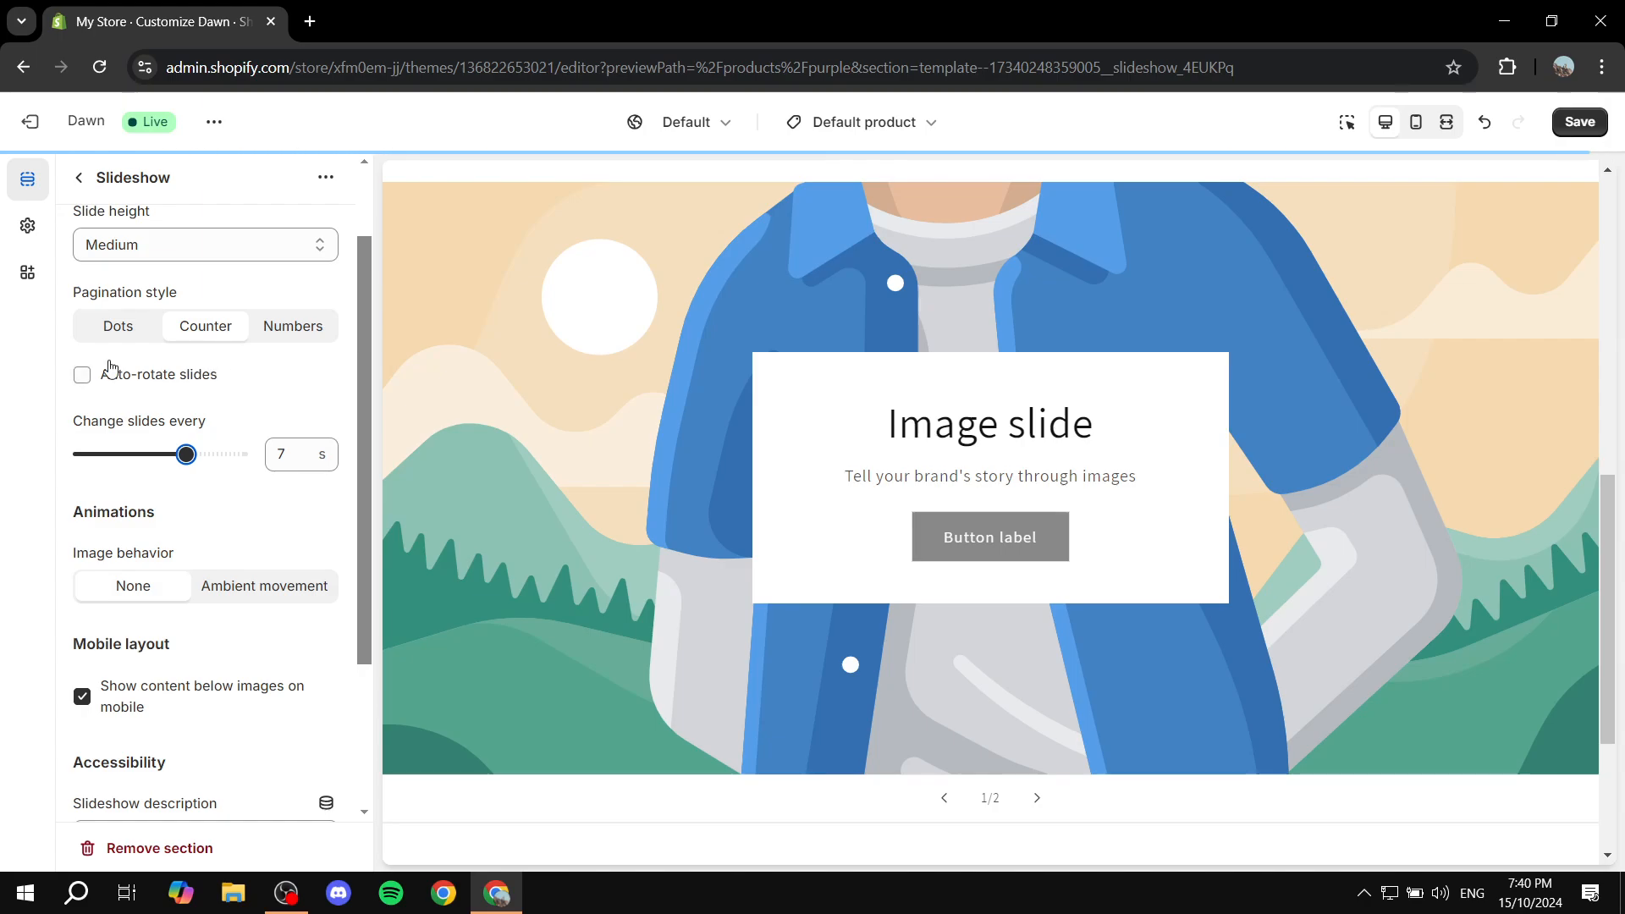
{"action": "left_click", "coordinate": [90, 380]}
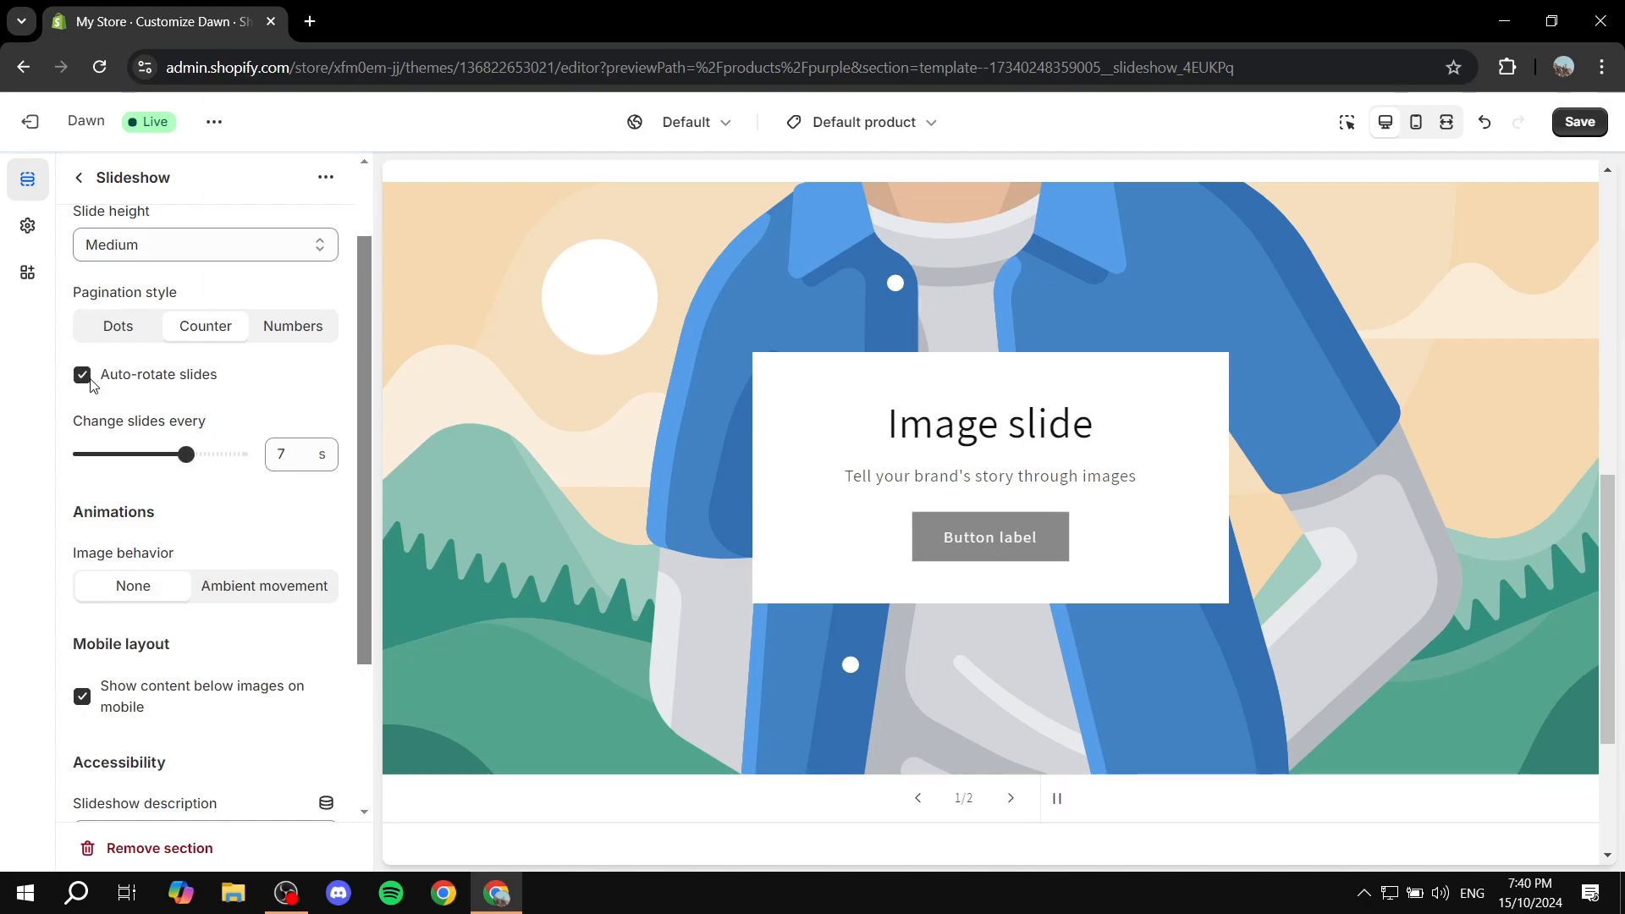
Set the slideshow's image behavior to Ambient movement and return to the product template's section list.
{"action": "scroll", "coordinate": [180, 382], "scroll_direction": "down", "scroll_amount": 3}
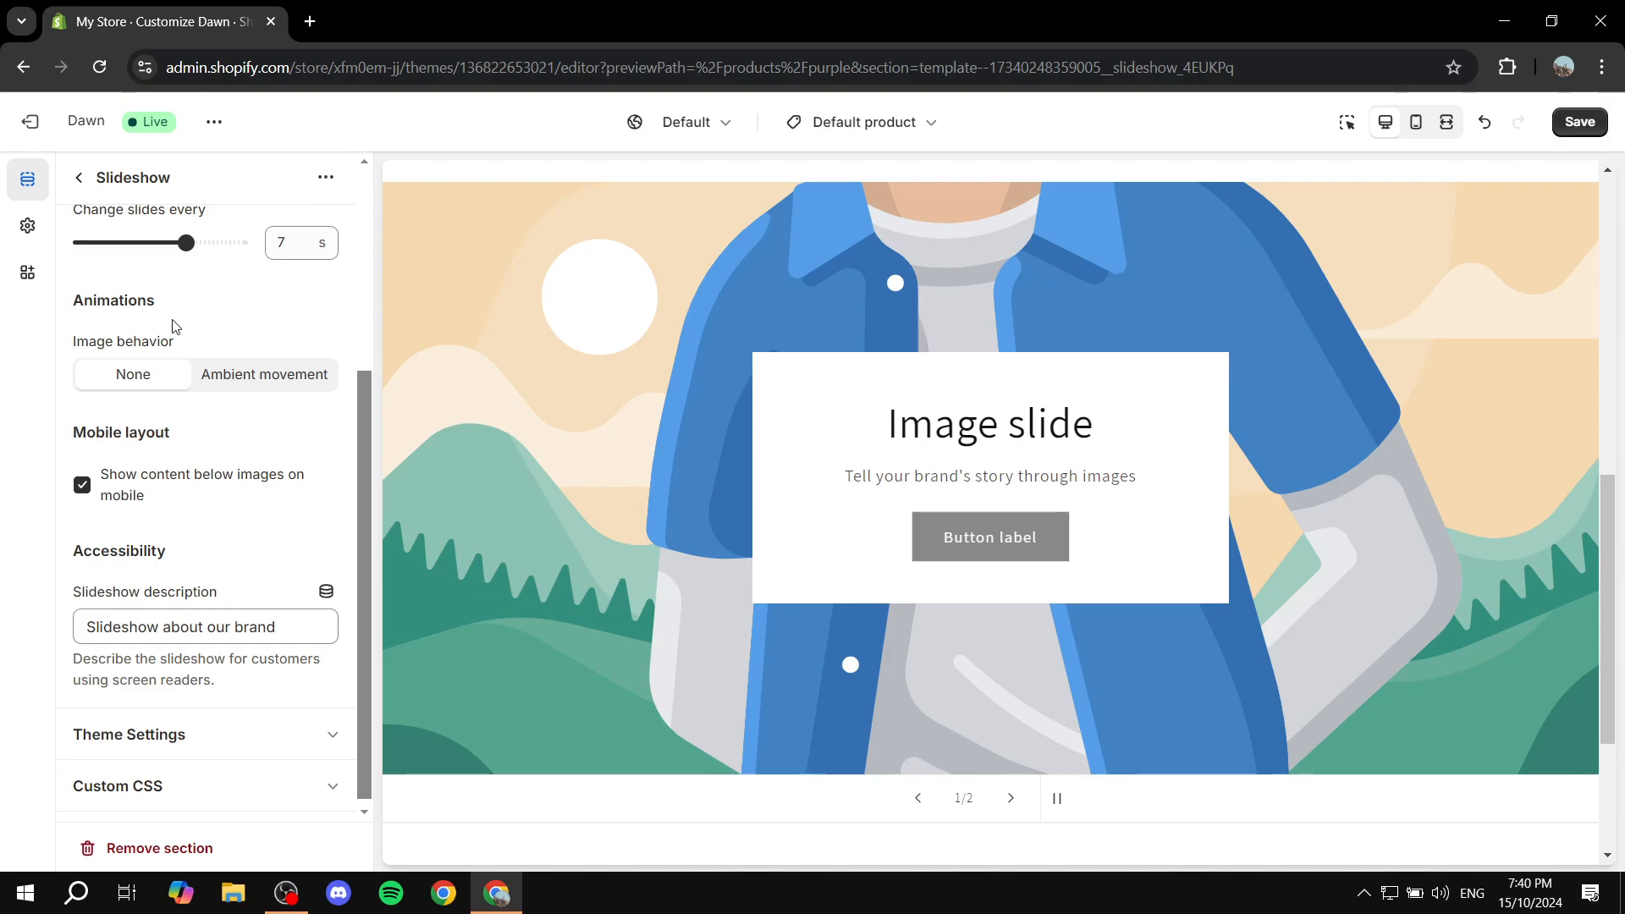
{"action": "left_click", "coordinate": [209, 383]}
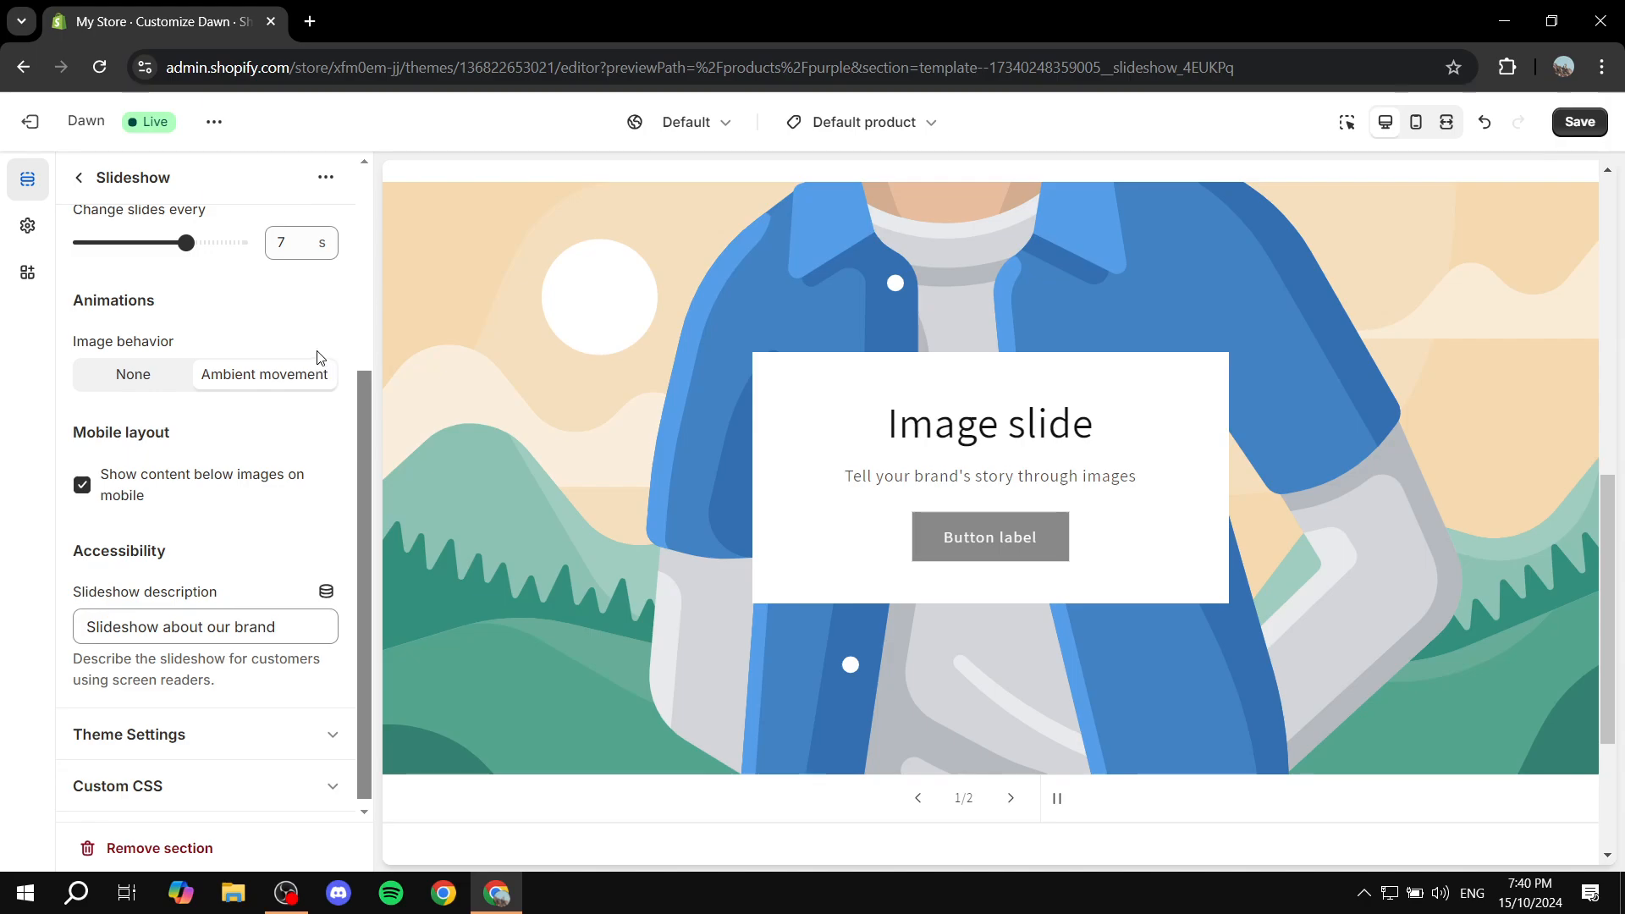
{"action": "scroll", "coordinate": [284, 370], "scroll_direction": "down", "scroll_amount": 1}
{"action": "scroll", "coordinate": [203, 489], "scroll_direction": "up", "scroll_amount": 5}
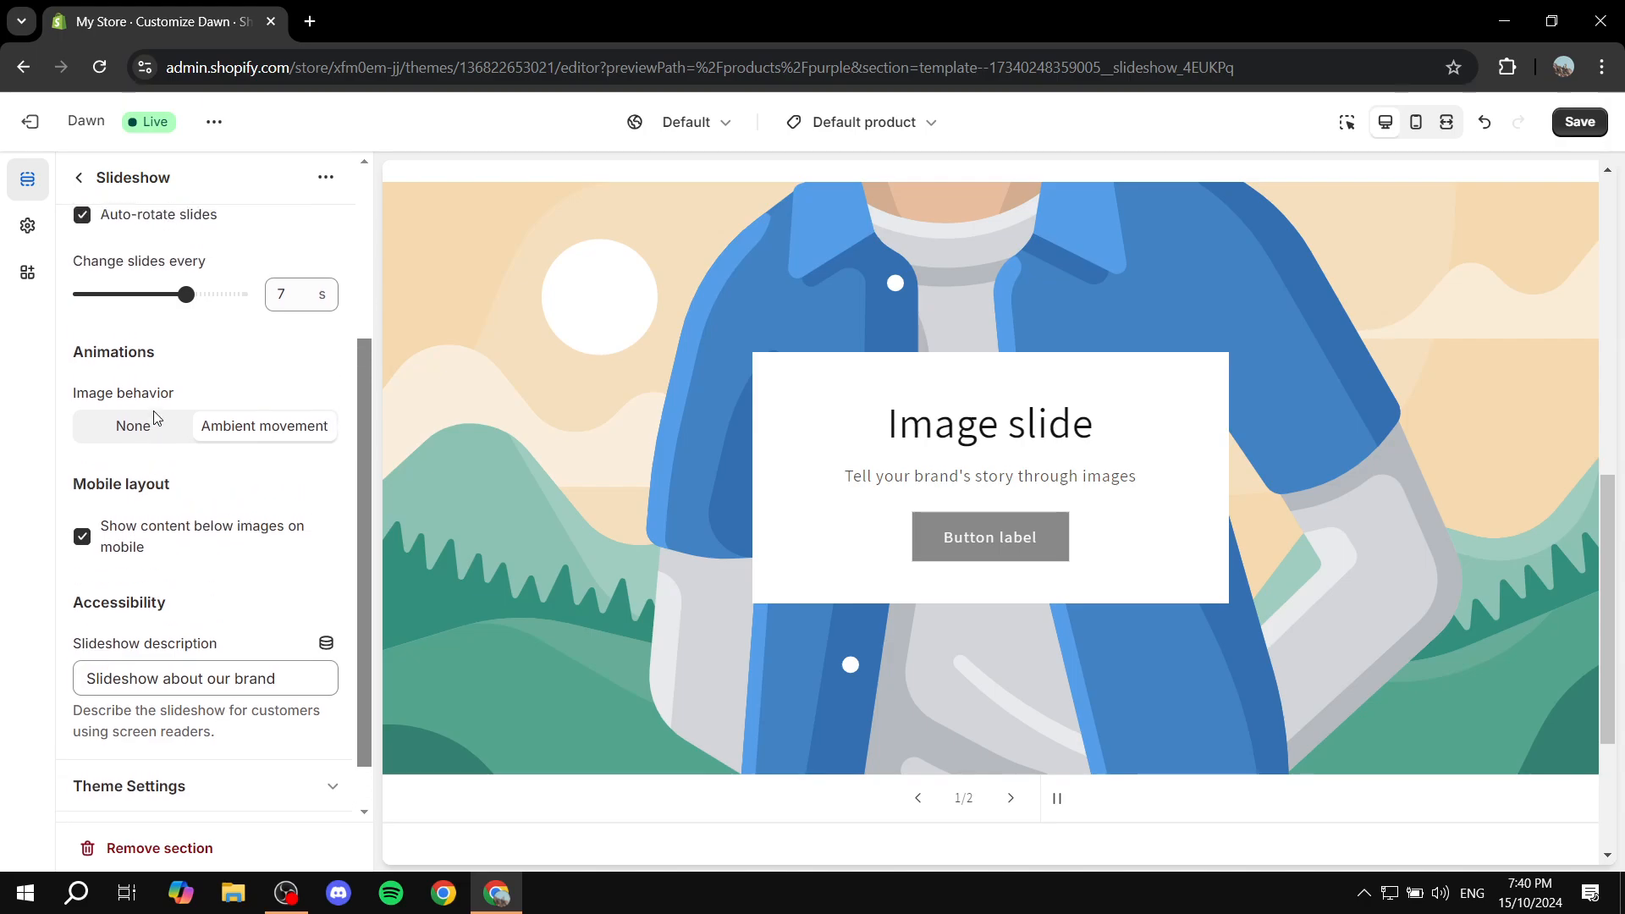
{"action": "left_click", "coordinate": [79, 180]}
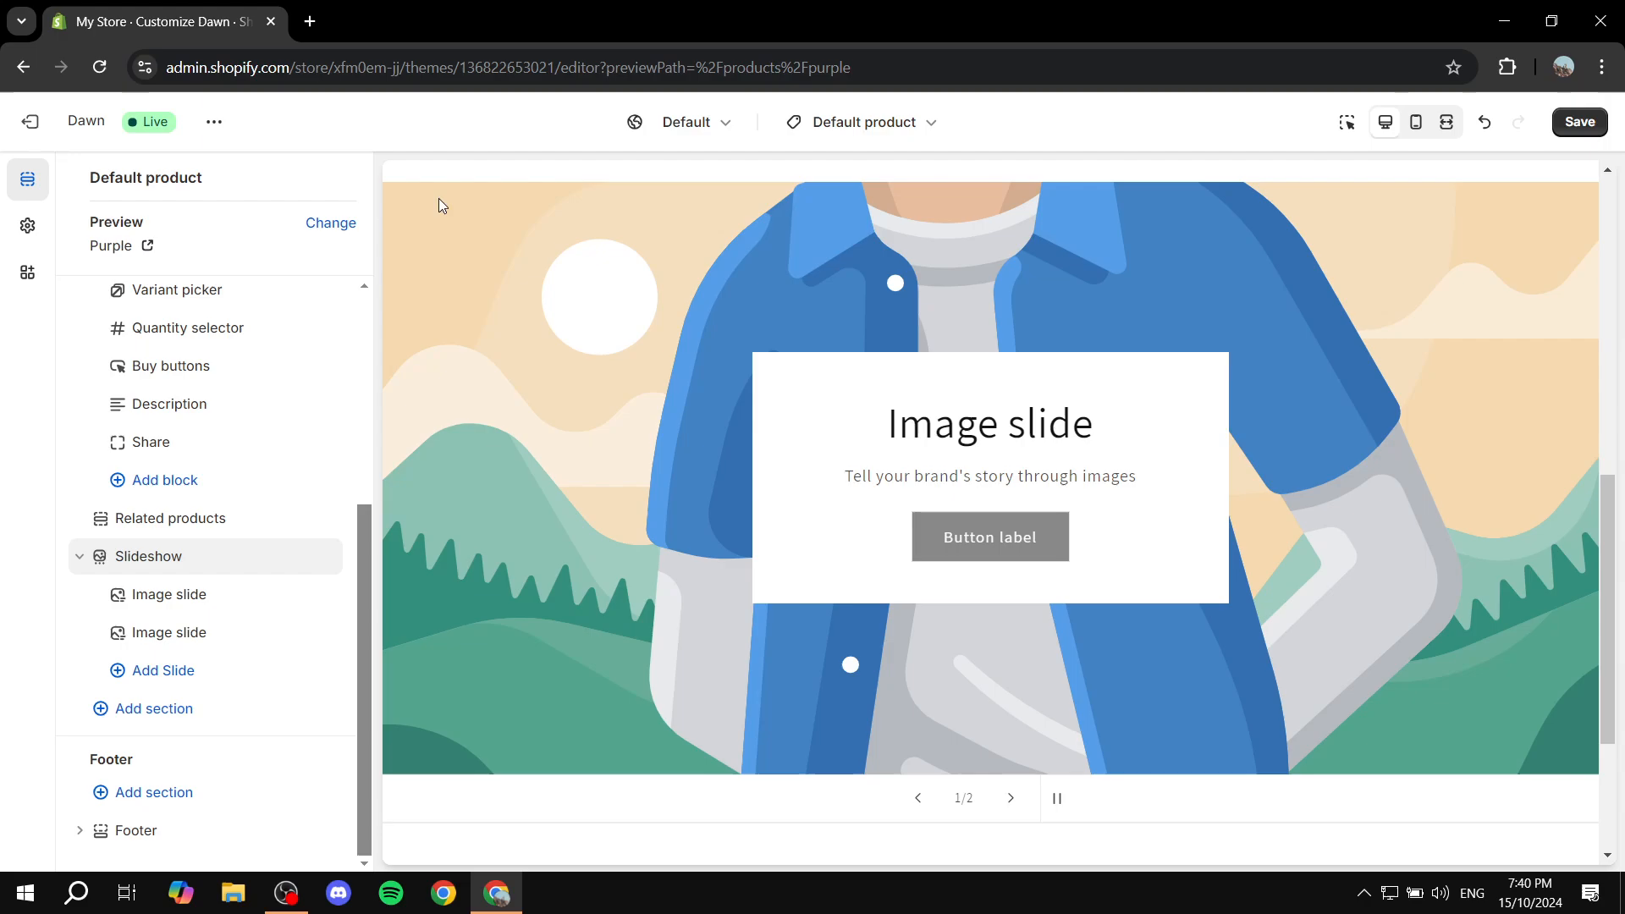
{"action": "scroll", "coordinate": [738, 432], "scroll_direction": "up", "scroll_amount": 2}
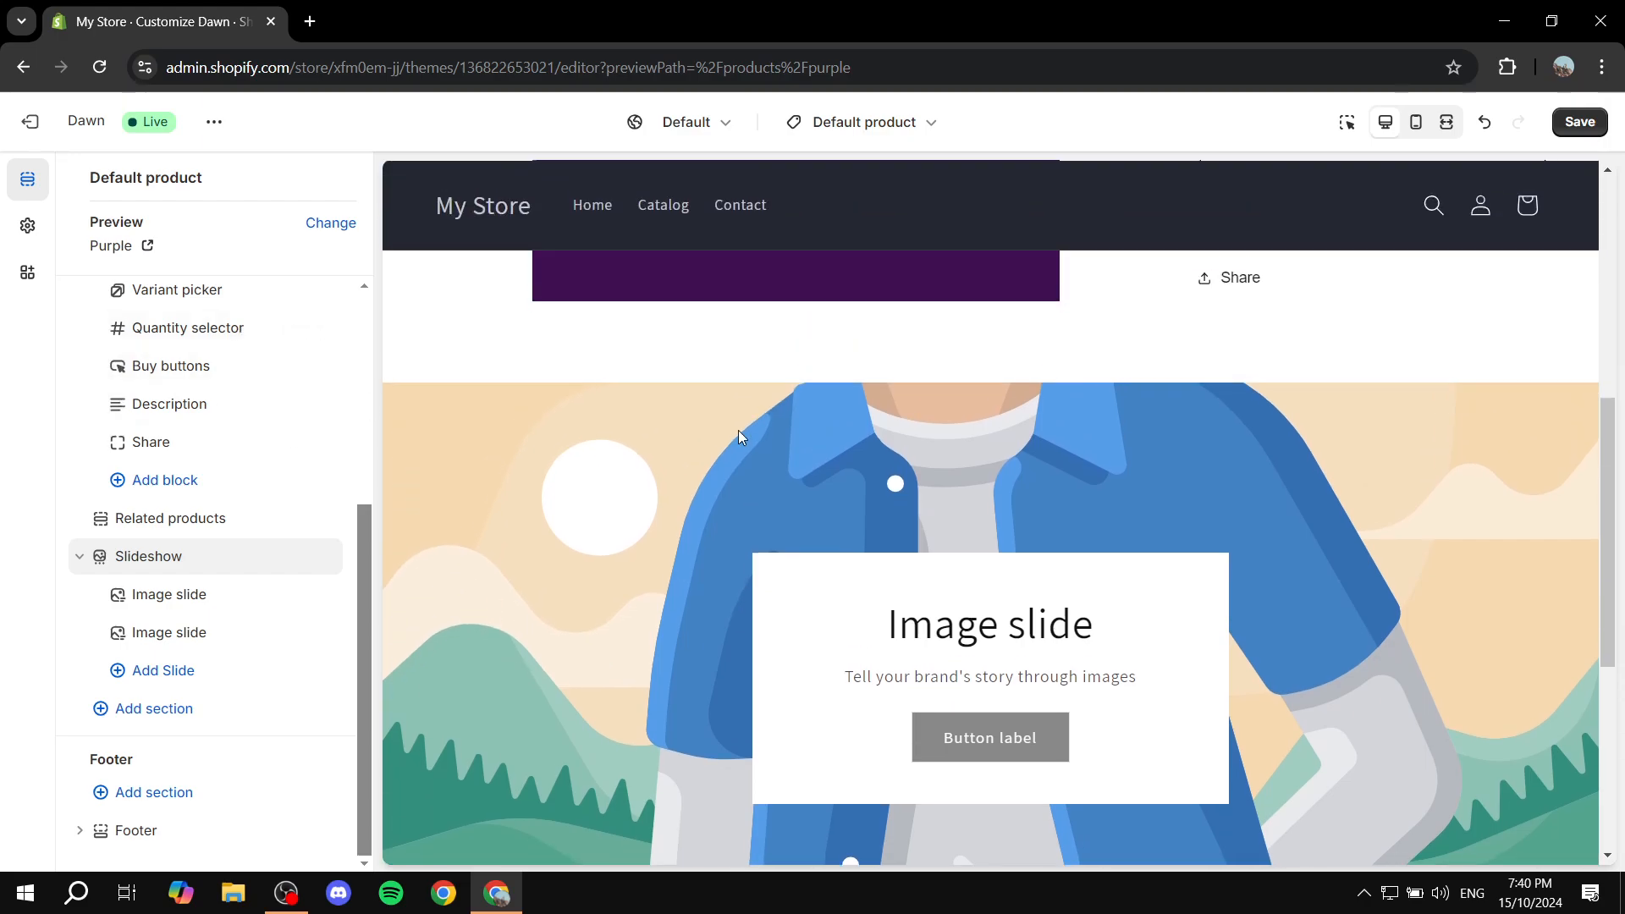
Review the Slideshow section's layout, pagination, animation and mobile settings, and return to the section list.
{"action": "scroll", "coordinate": [928, 444], "scroll_direction": "down", "scroll_amount": 2}
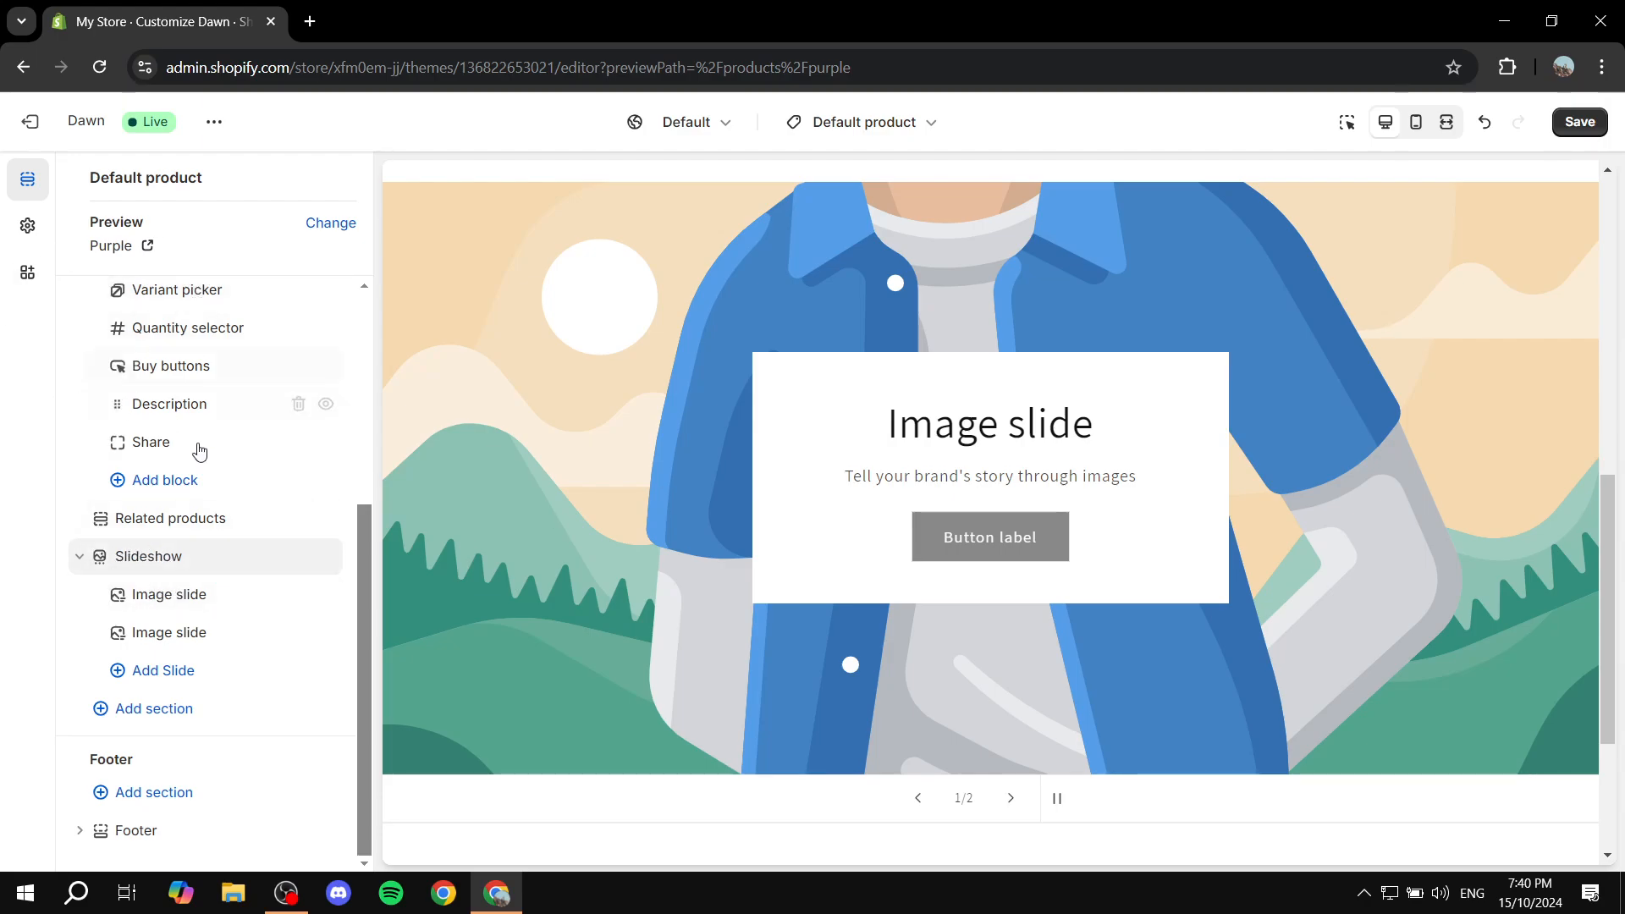
{"action": "left_click", "coordinate": [177, 563]}
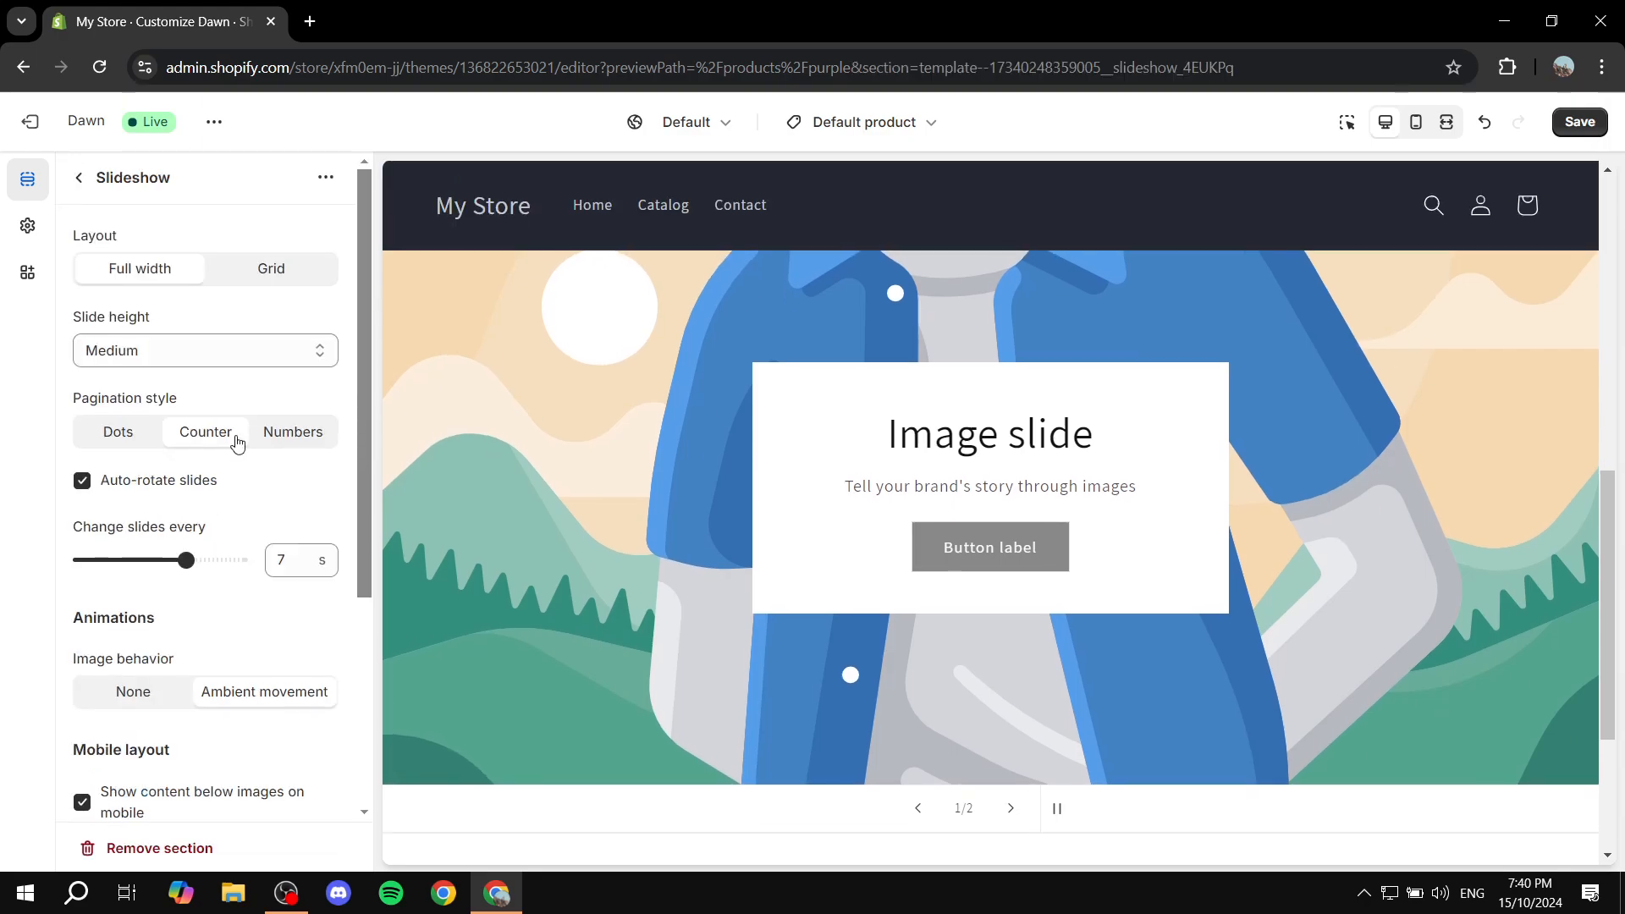
{"action": "scroll", "coordinate": [288, 428], "scroll_direction": "down", "scroll_amount": 4}
{"action": "scroll", "coordinate": [153, 254], "scroll_direction": "up", "scroll_amount": 4}
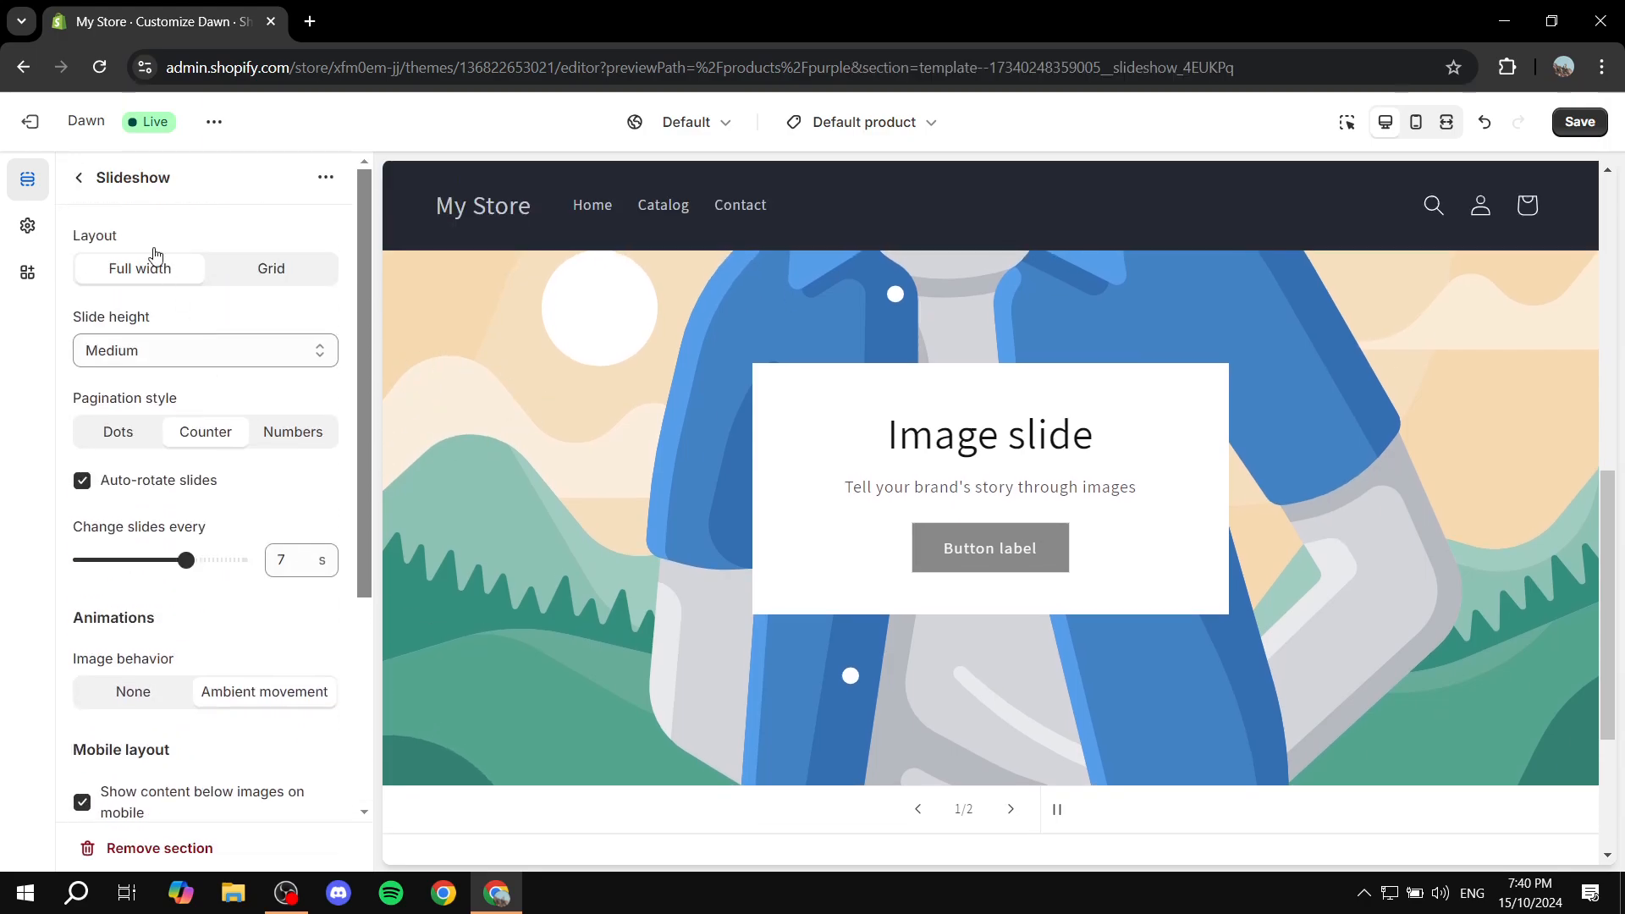
{"action": "left_click", "coordinate": [79, 176]}
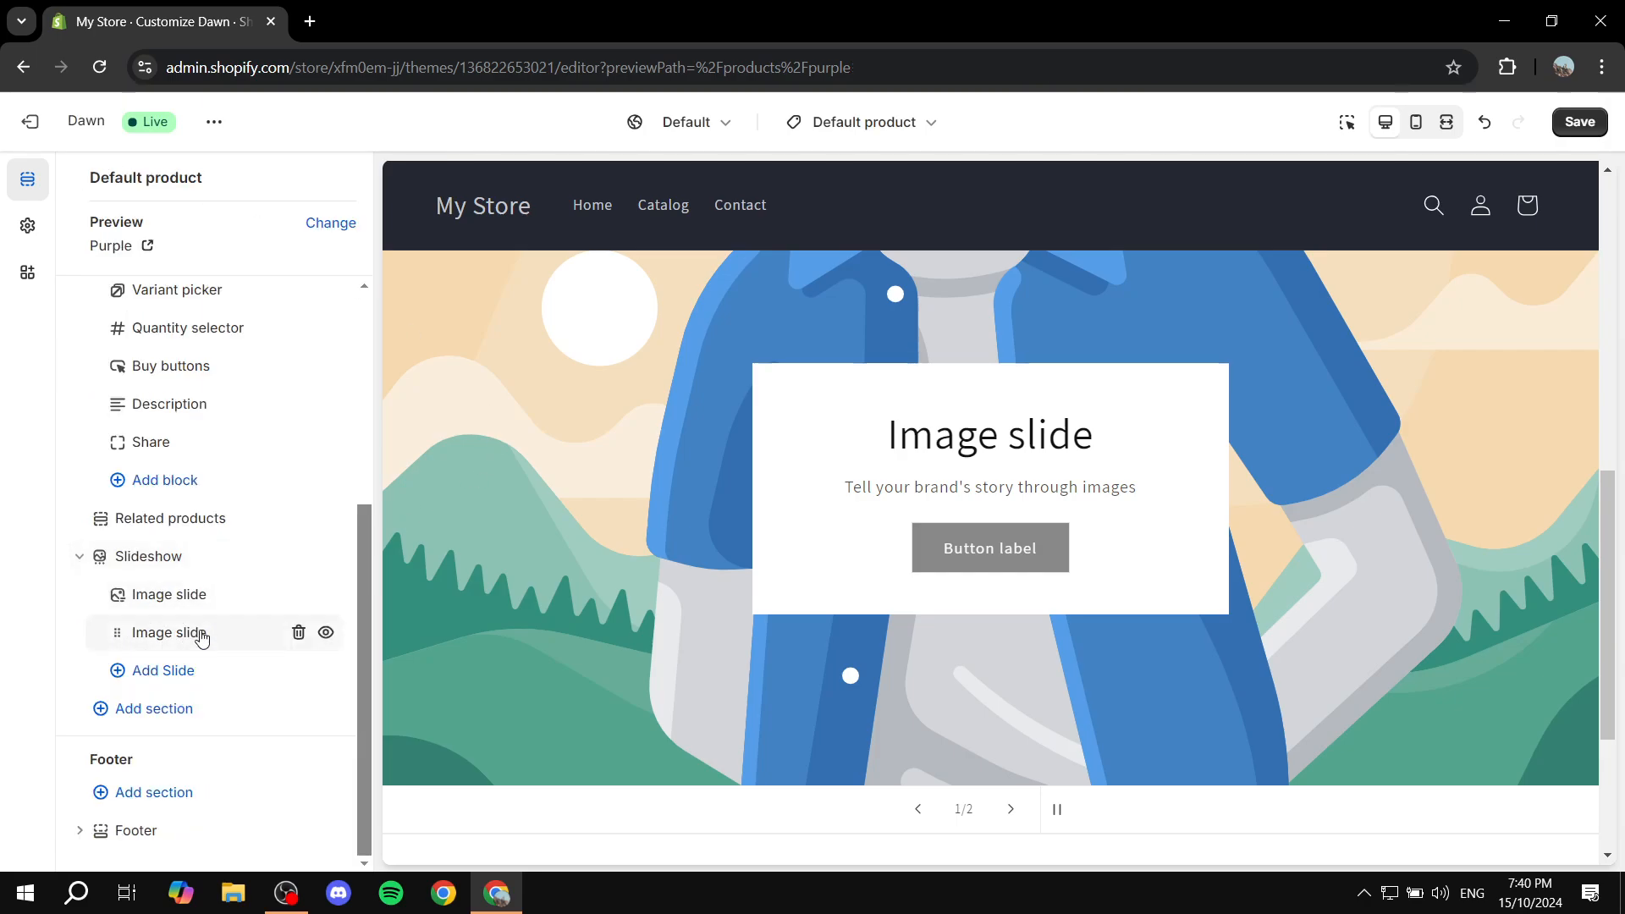
Set the first image slide's picture to the existing Tutorial PNG file.
{"action": "left_click", "coordinate": [169, 597]}
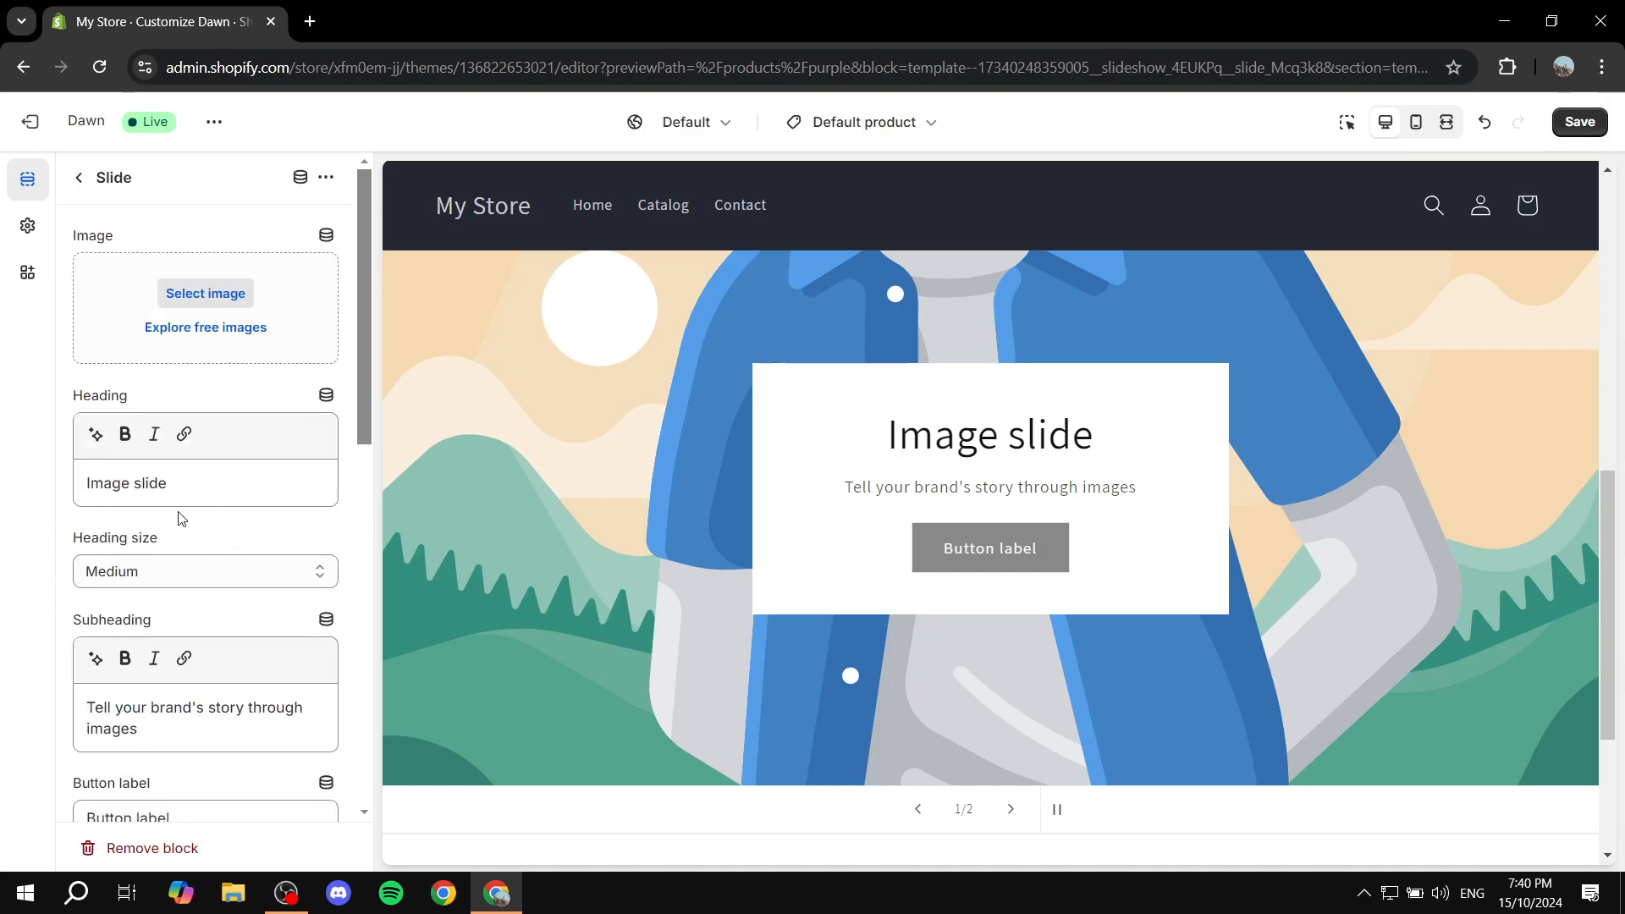
{"action": "left_click", "coordinate": [207, 293]}
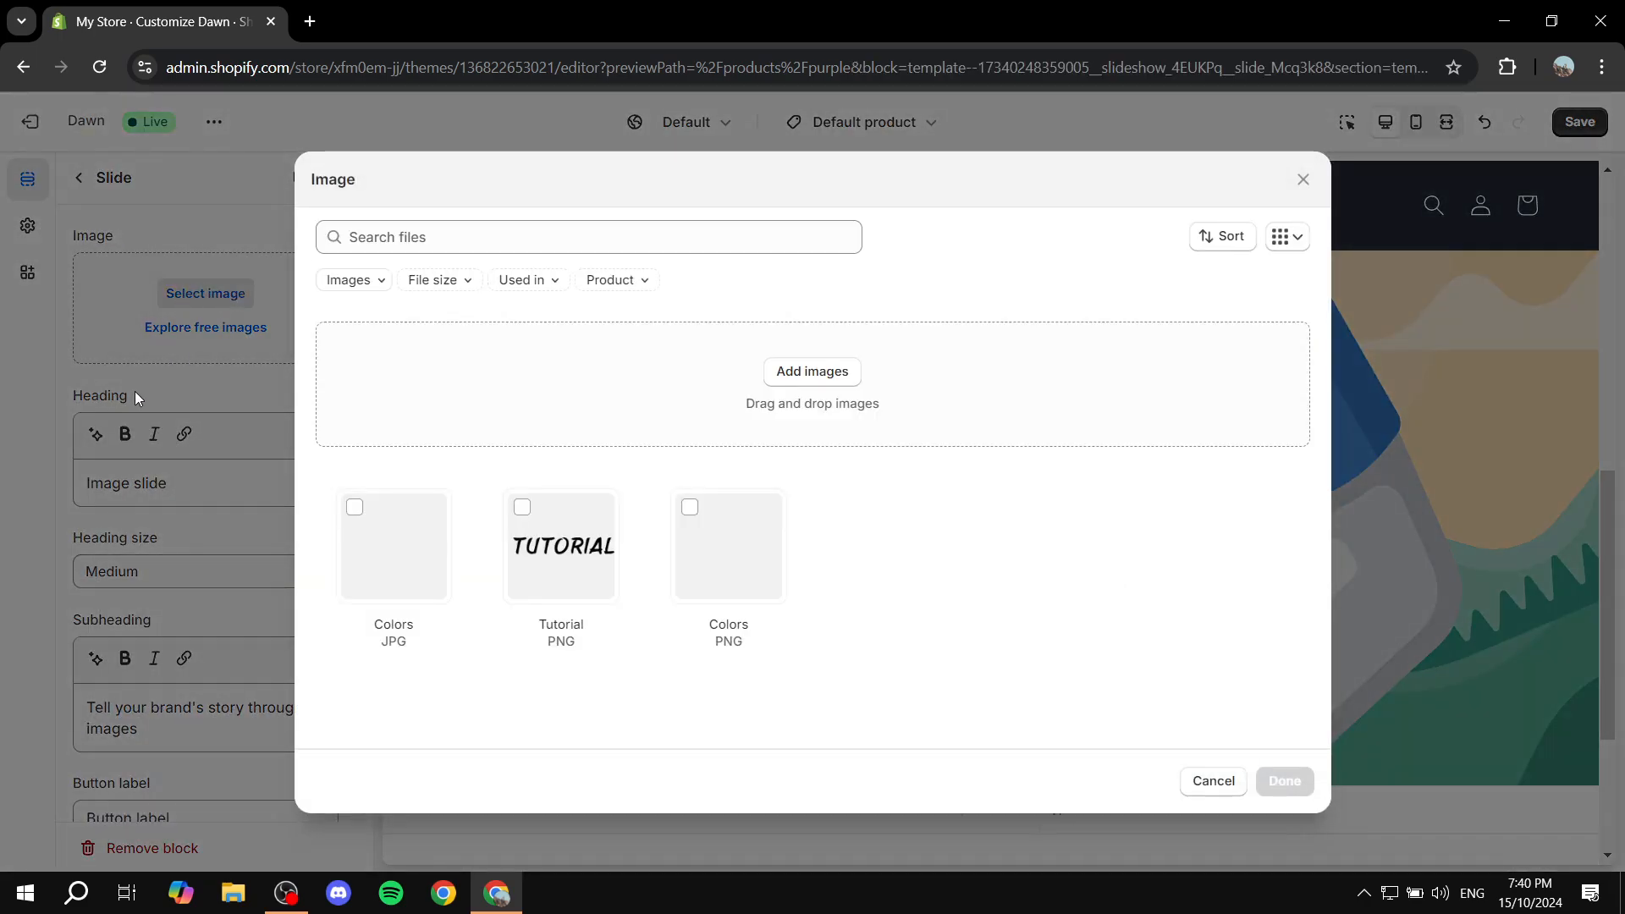
{"action": "left_click", "coordinate": [548, 545]}
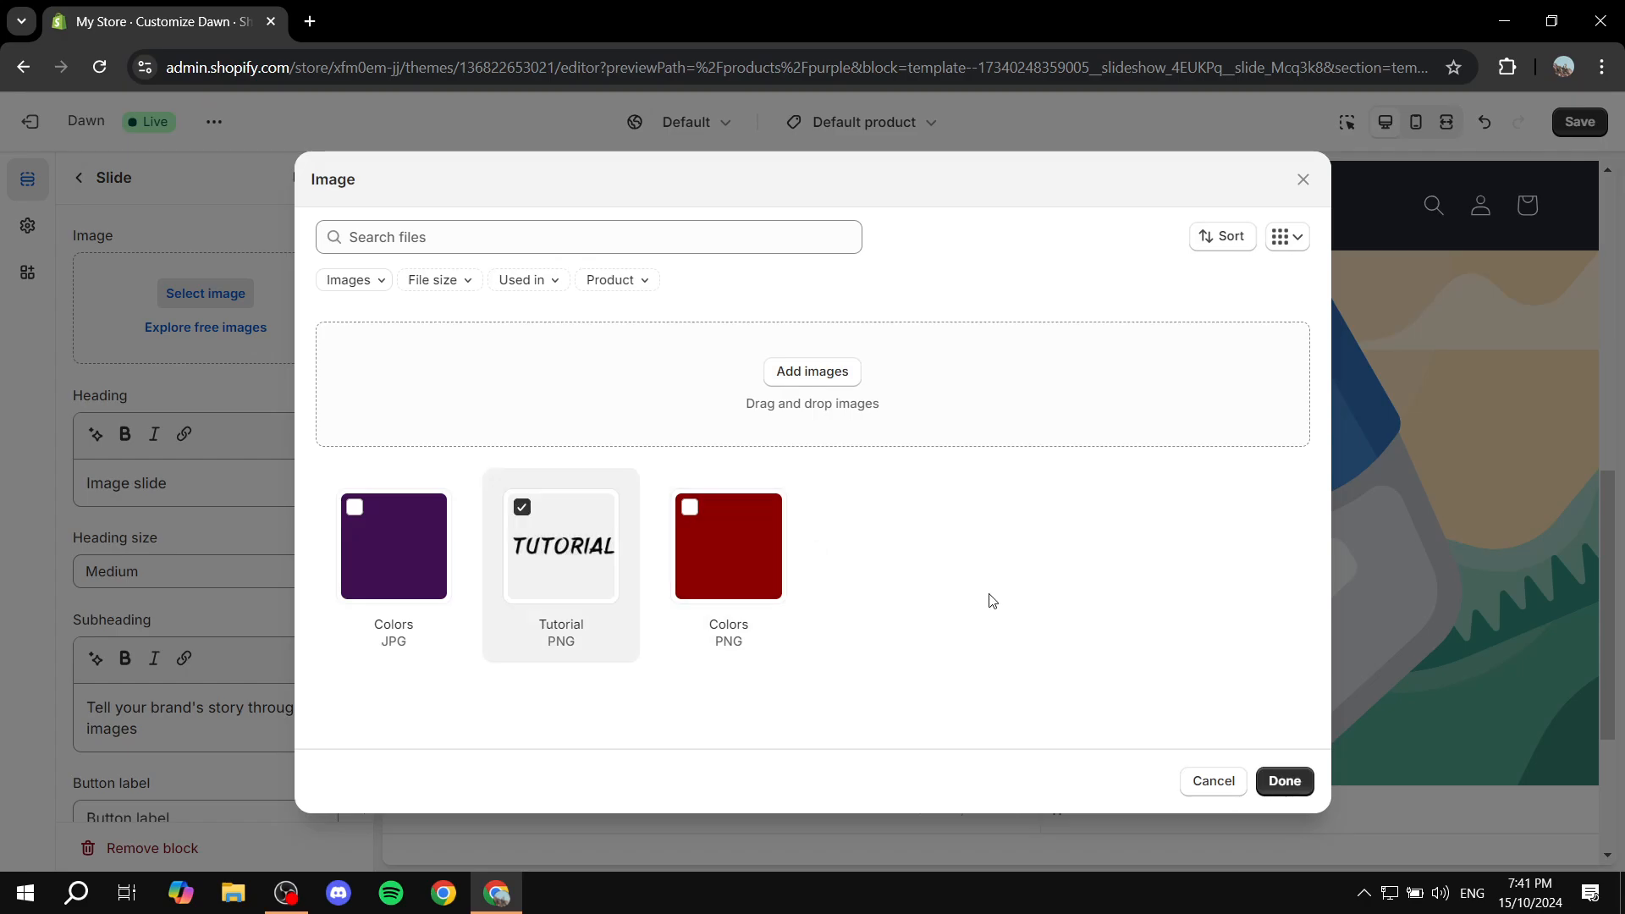
{"action": "left_click", "coordinate": [1284, 780]}
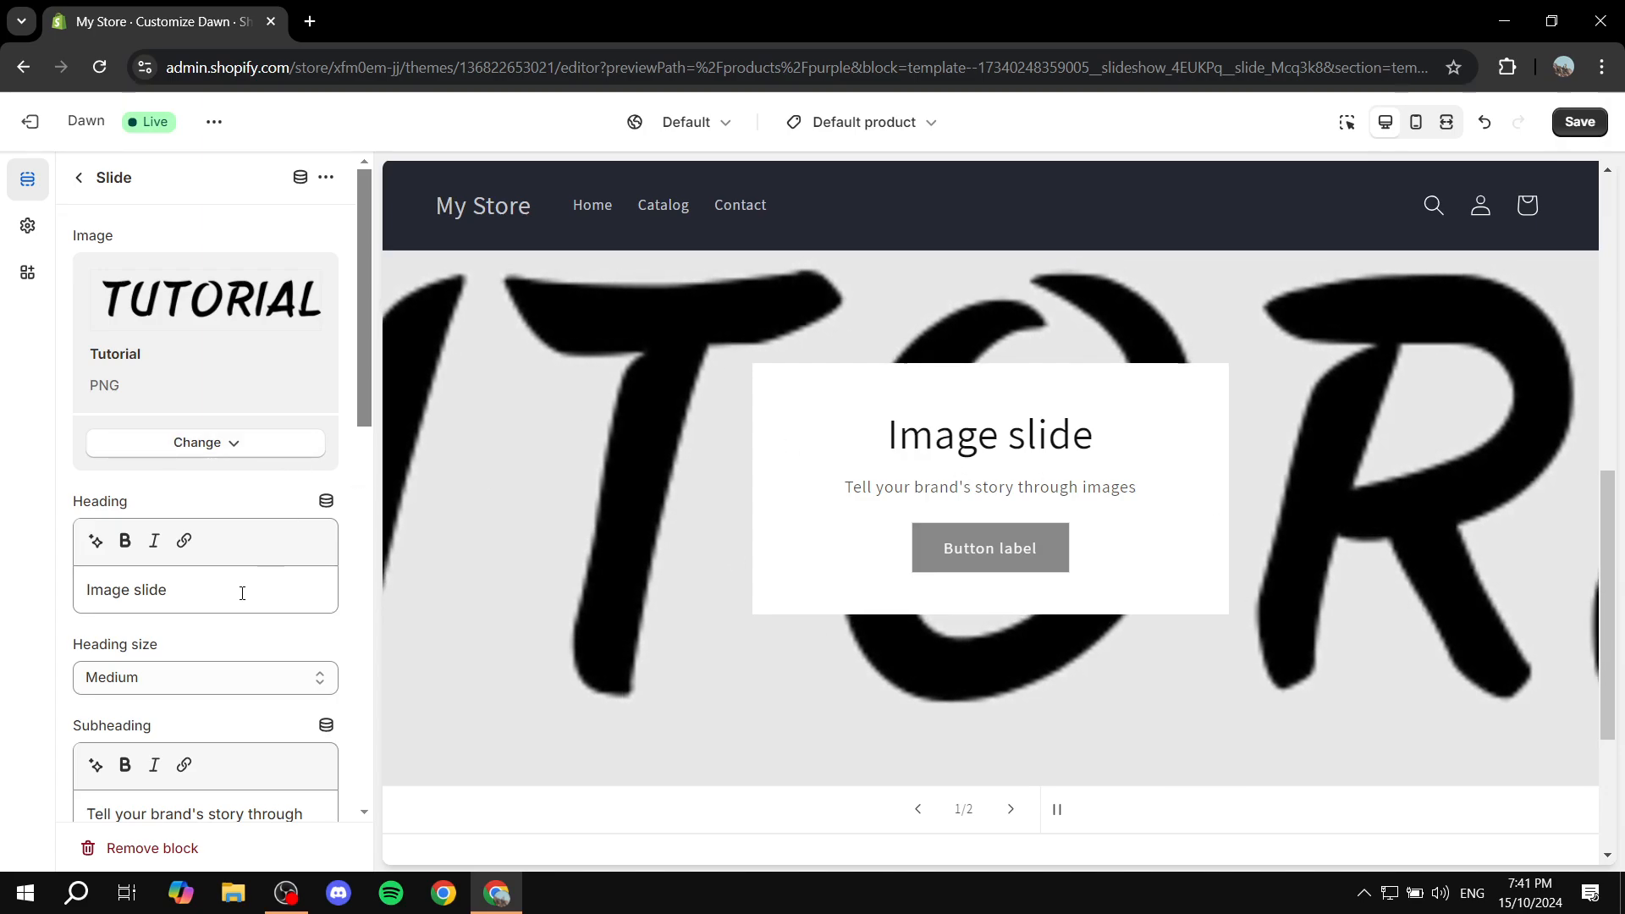
Examine the first slide's text, button, content position and color scheme settings, and return to the section list.
{"action": "left_click_drag", "start_coordinate": [242, 591], "coordinate": [22, 601]}
{"action": "left_click", "coordinate": [876, 415]}
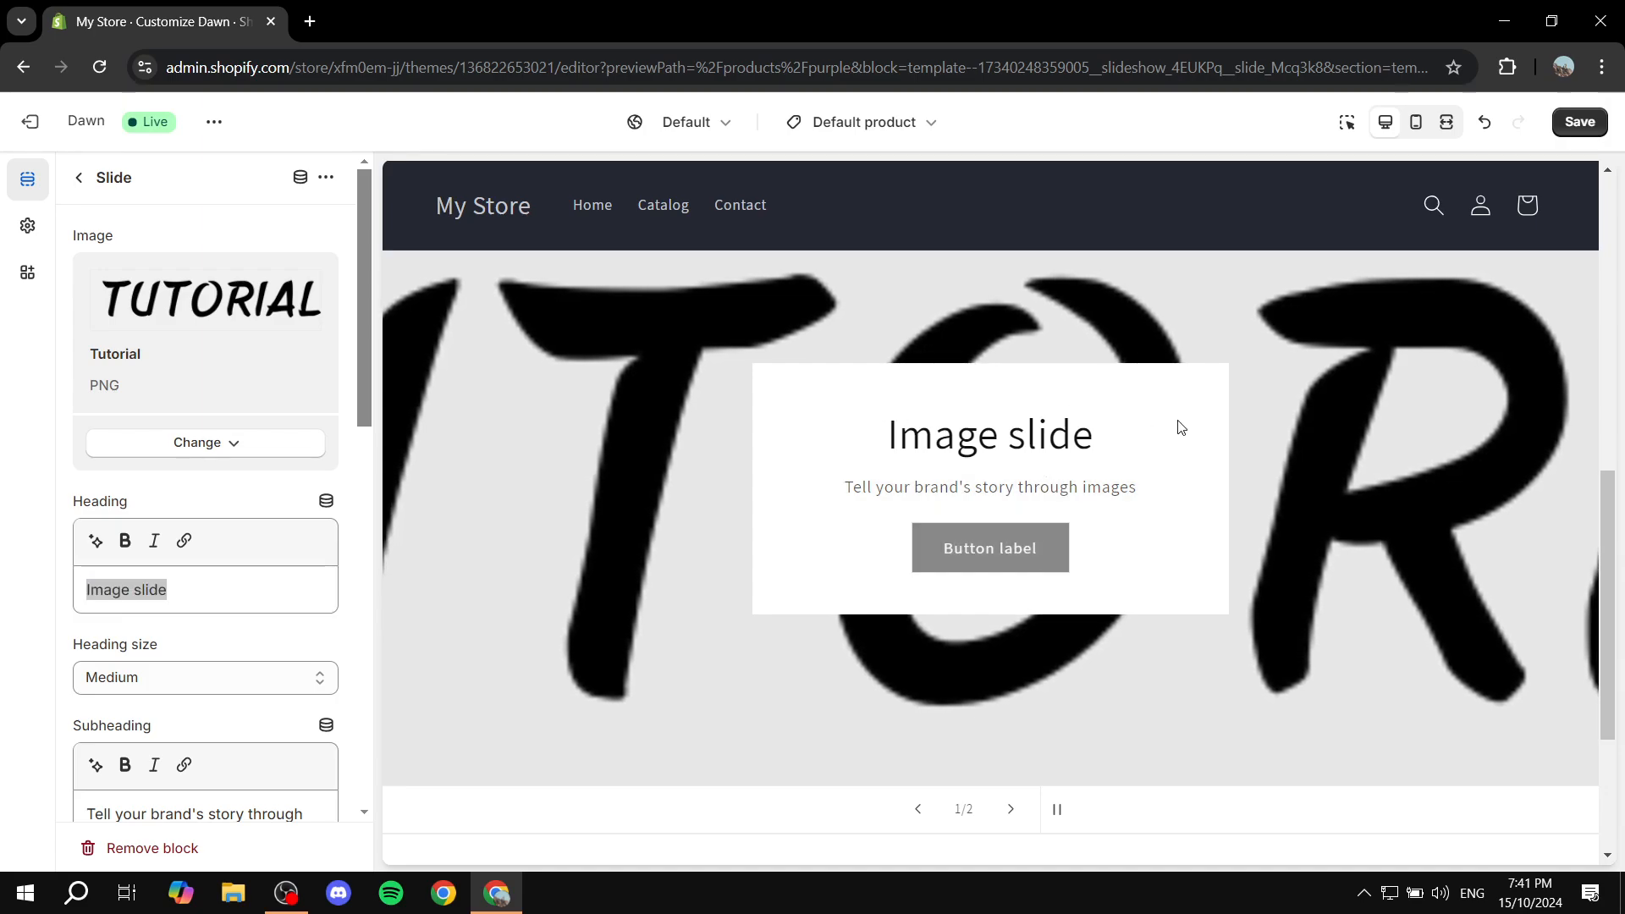
{"action": "scroll", "coordinate": [119, 635], "scroll_direction": "down", "scroll_amount": 1}
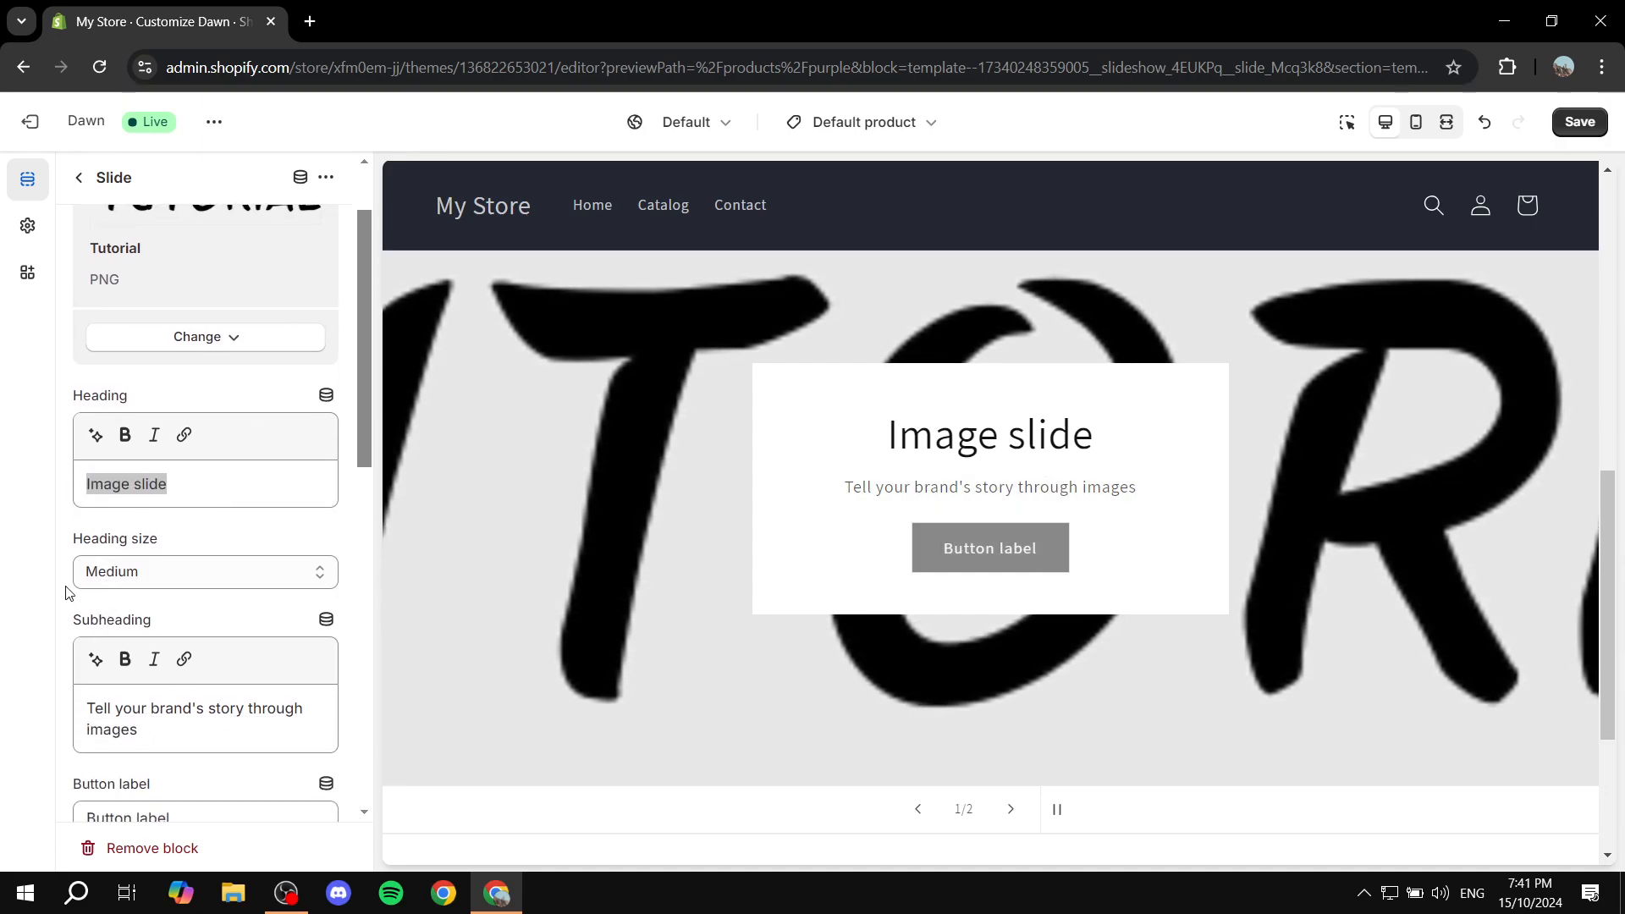
{"action": "scroll", "coordinate": [188, 573], "scroll_direction": "down", "scroll_amount": 2}
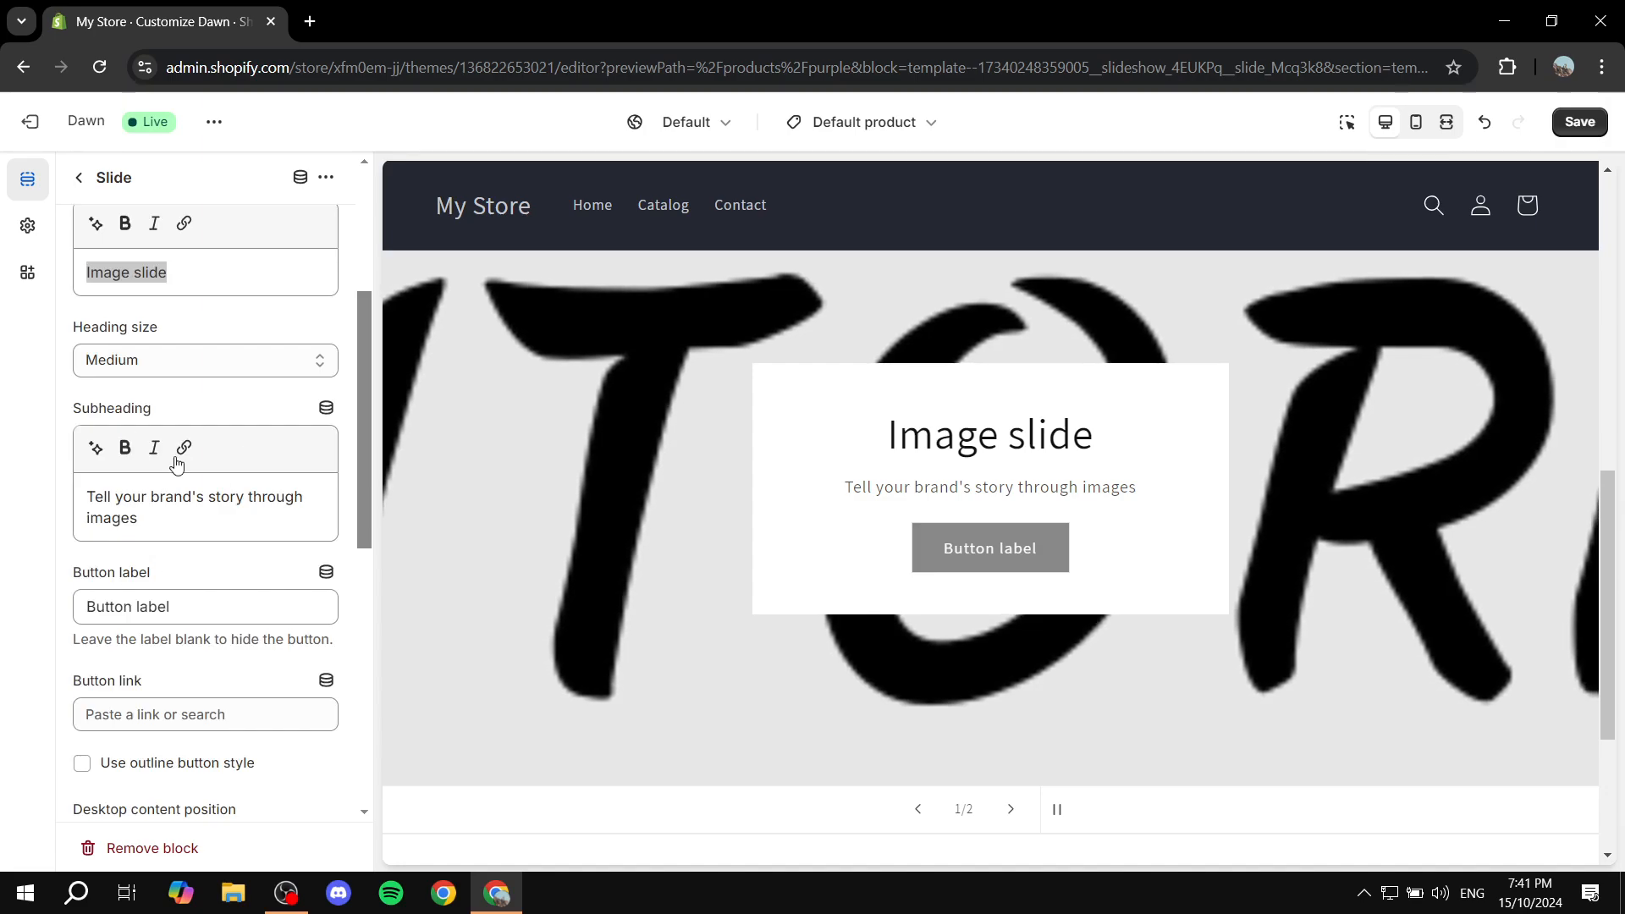
{"action": "scroll", "coordinate": [209, 535], "scroll_direction": "down", "scroll_amount": 1}
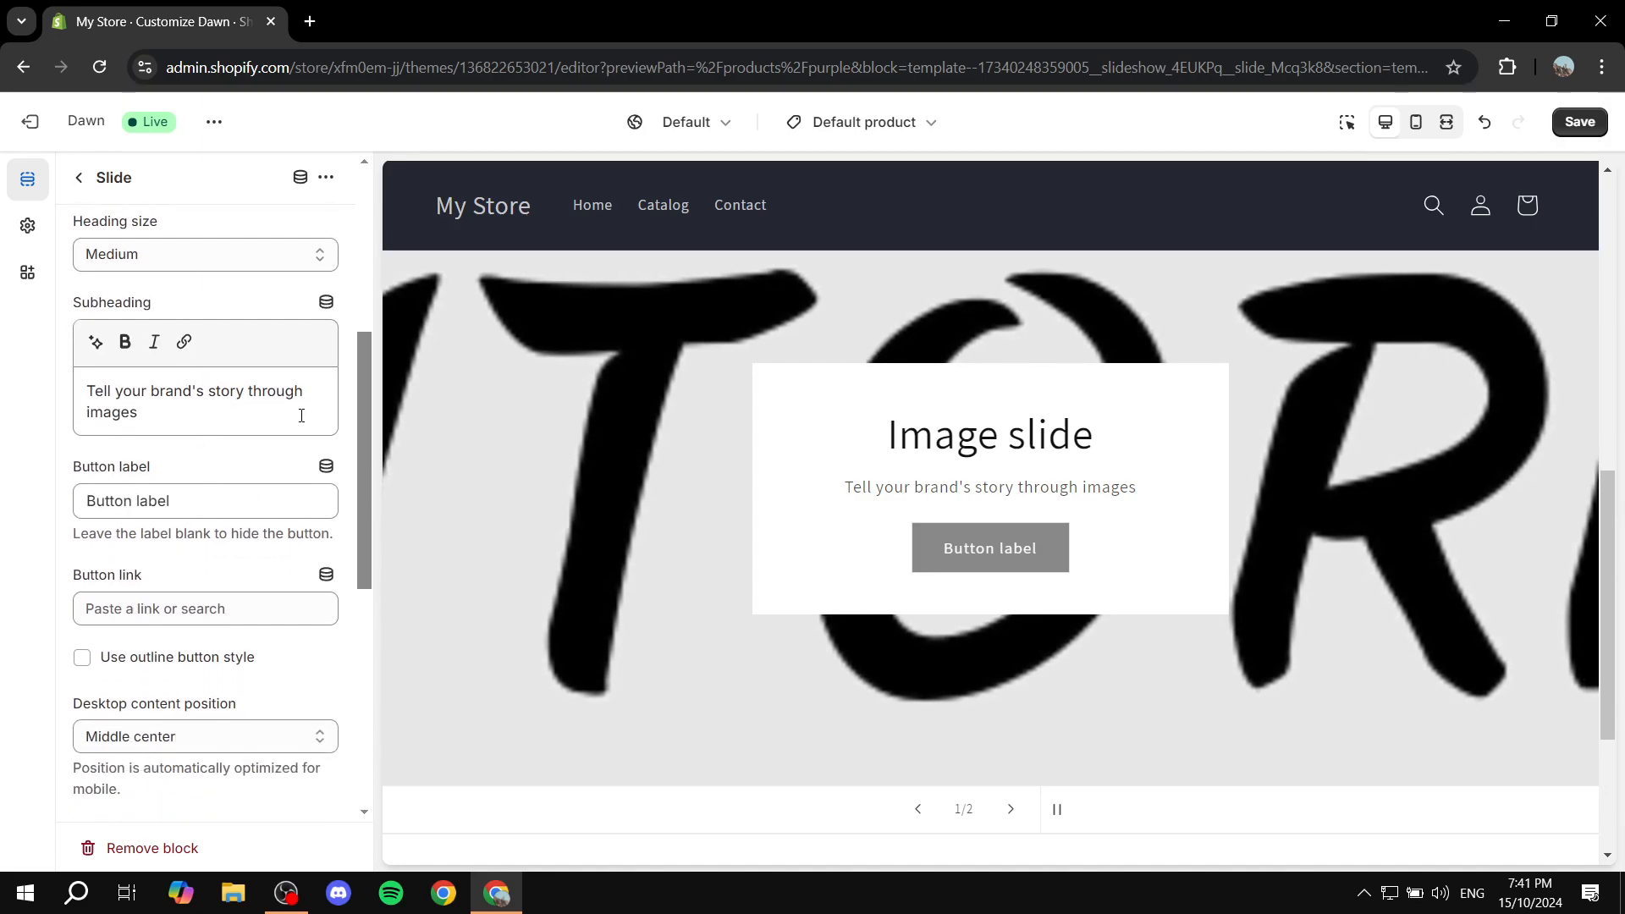
{"action": "scroll", "coordinate": [286, 481], "scroll_direction": "down", "scroll_amount": 1}
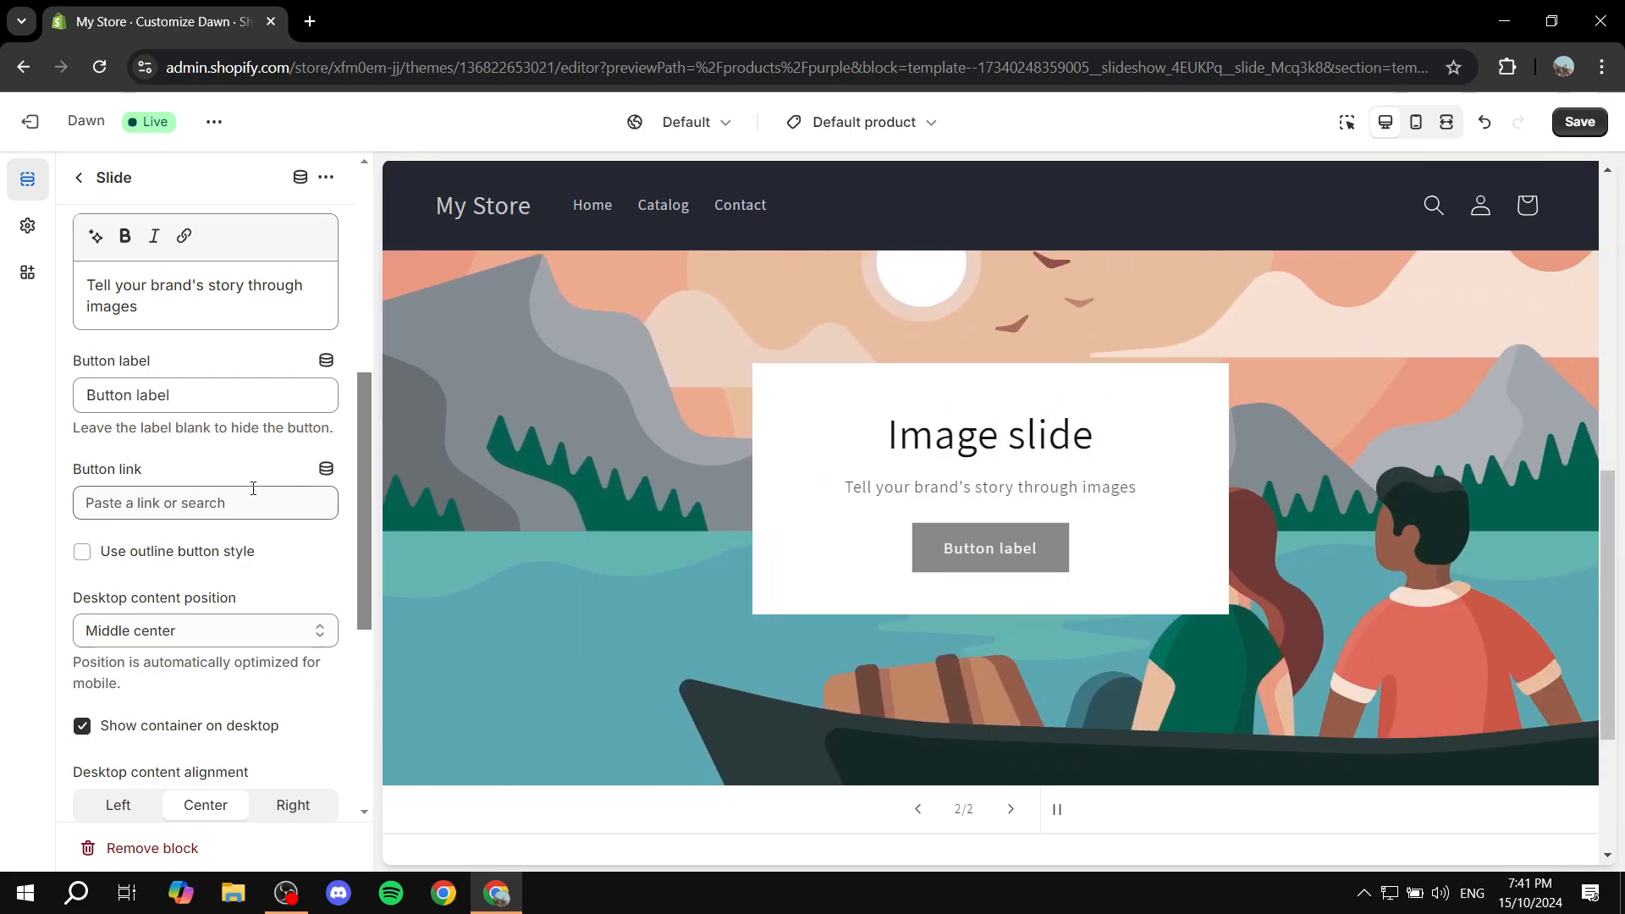
{"action": "scroll", "coordinate": [242, 460], "scroll_direction": "down", "scroll_amount": 3}
{"action": "scroll", "coordinate": [246, 476], "scroll_direction": "down", "scroll_amount": 2}
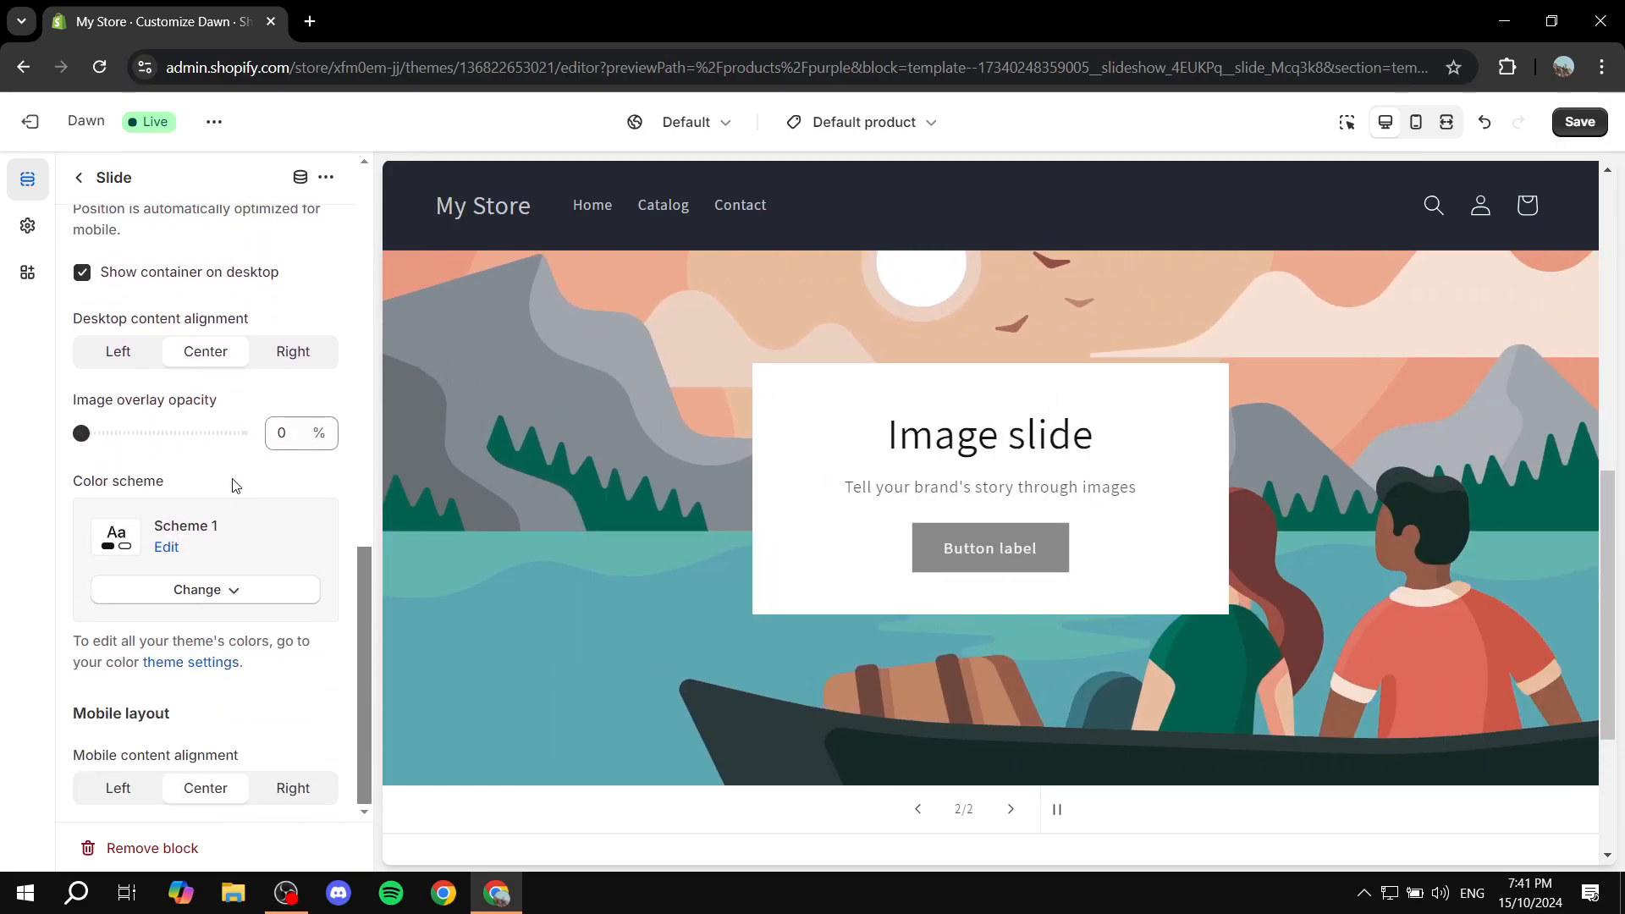
{"action": "scroll", "coordinate": [229, 497], "scroll_direction": "up", "scroll_amount": 6}
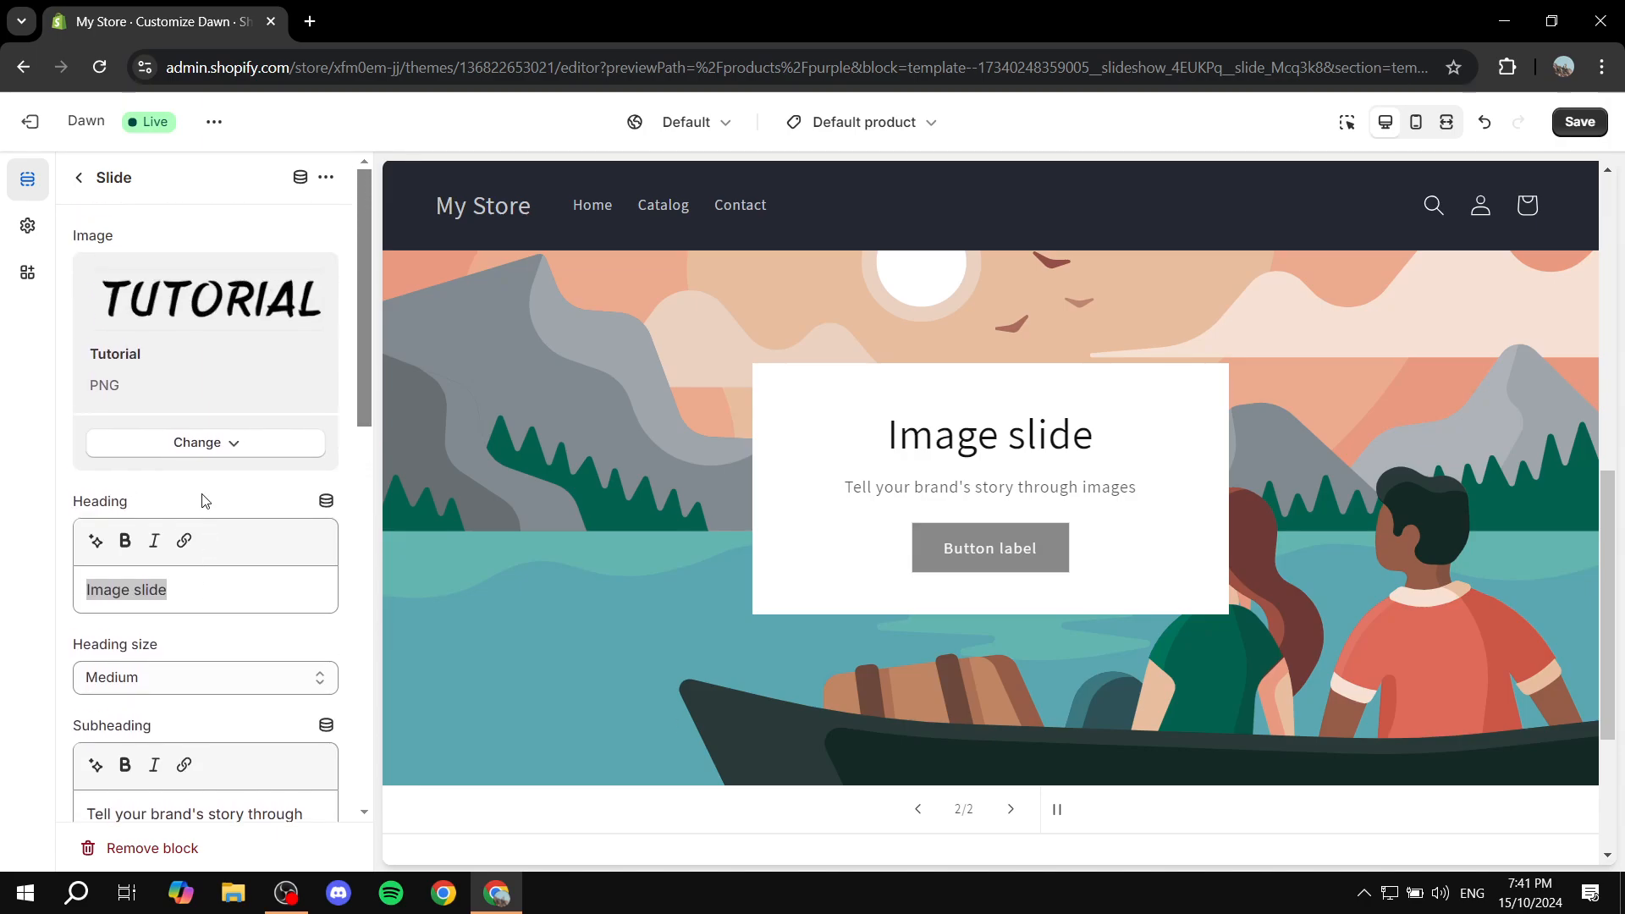
{"action": "left_click", "coordinate": [80, 180]}
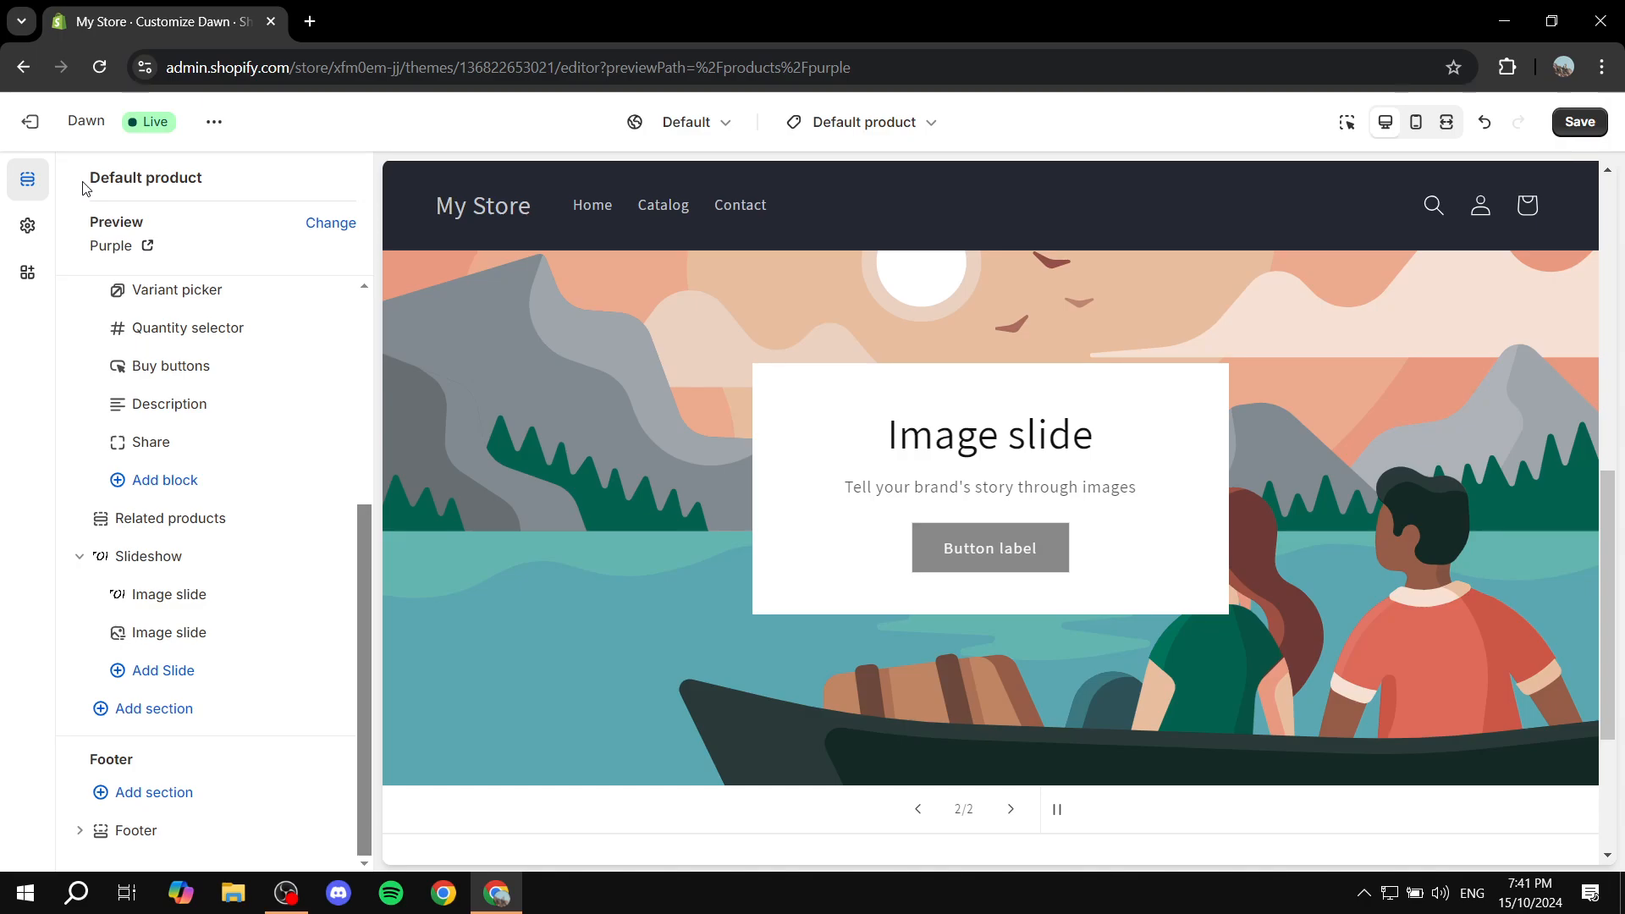
Set the second image slide's picture to the red Colors PNG file and return to the section list.
{"action": "left_click", "coordinate": [158, 624]}
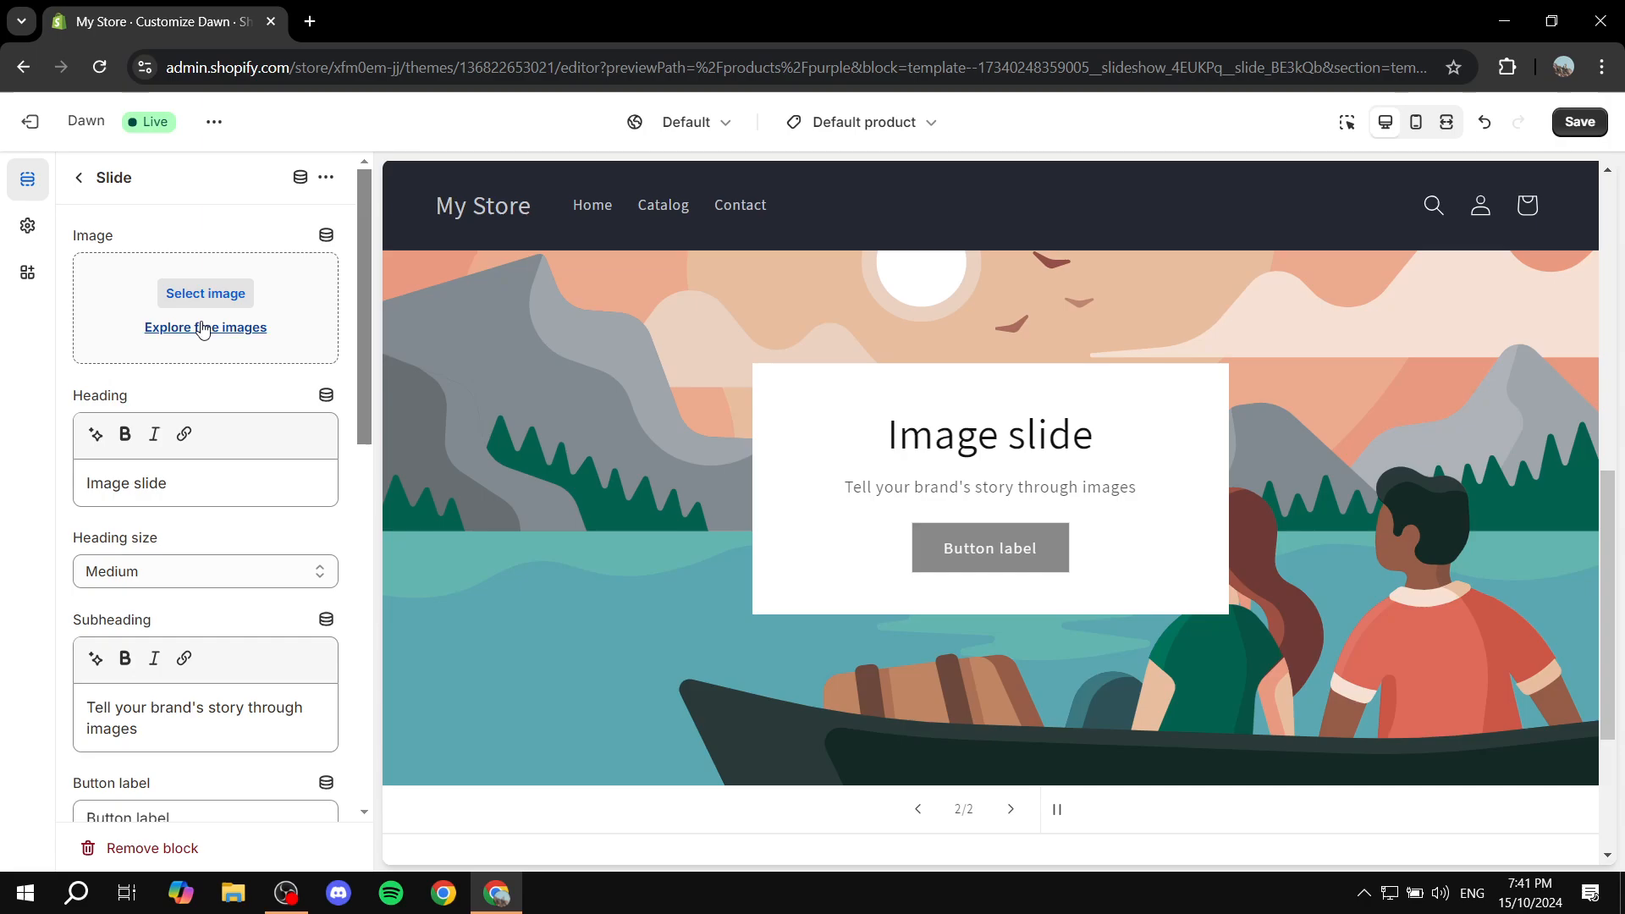
{"action": "left_click", "coordinate": [206, 293]}
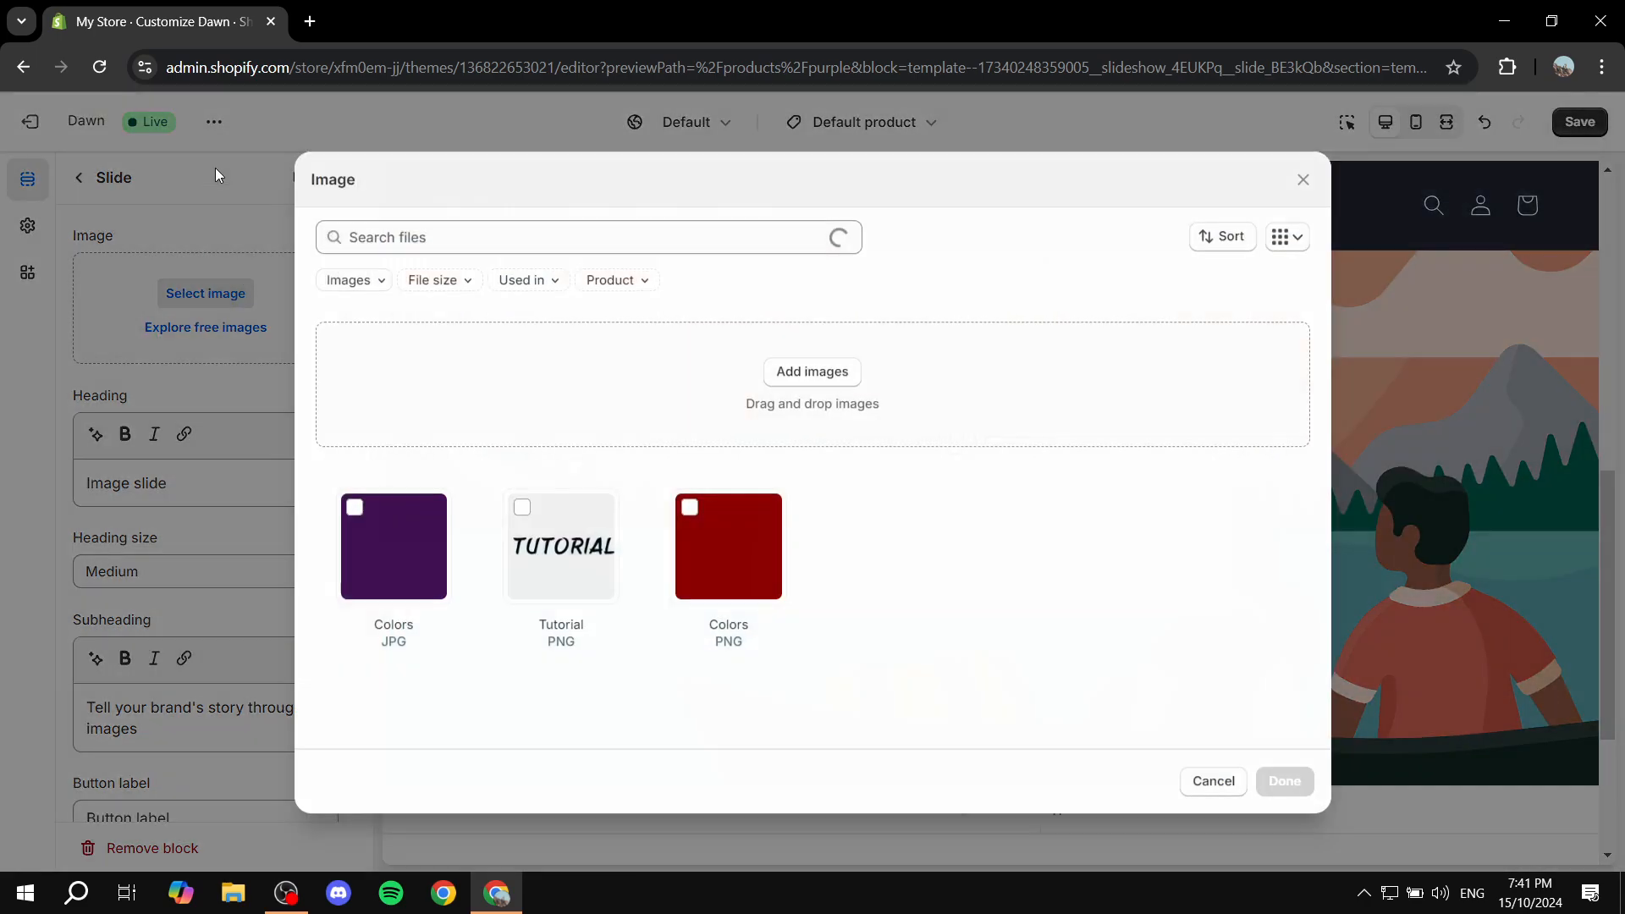
{"action": "left_click", "coordinate": [728, 545]}
{"action": "left_click", "coordinate": [1310, 782]}
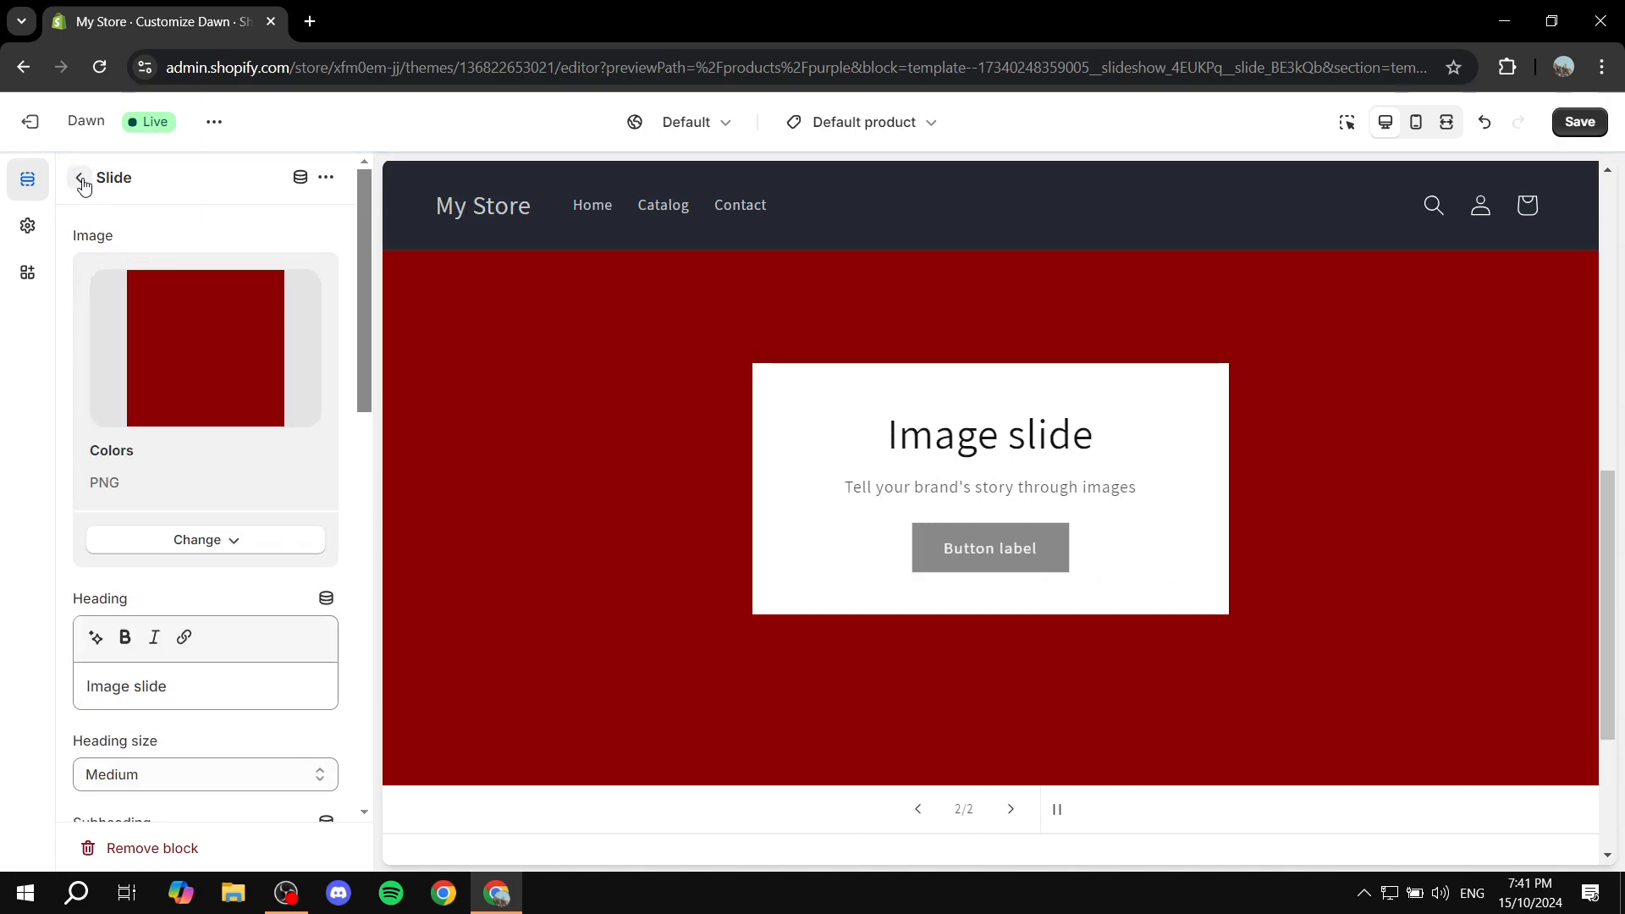
{"action": "left_click", "coordinate": [81, 180]}
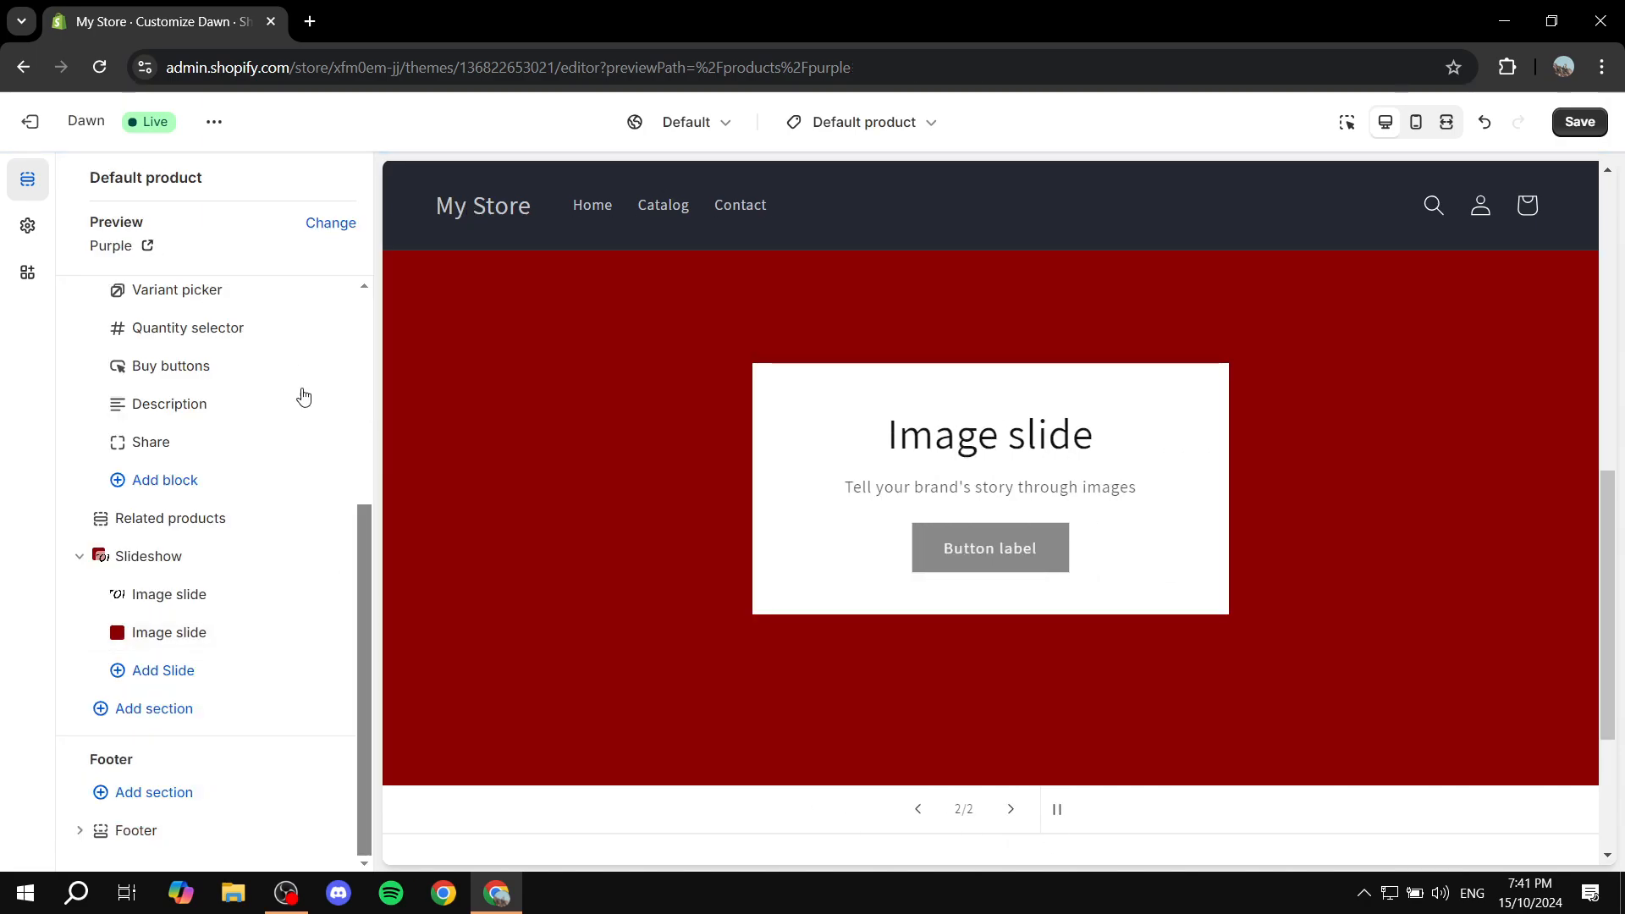
Add a third slide to the slideshow and give it the purple Colors JPG image.
{"action": "left_click", "coordinate": [185, 677]}
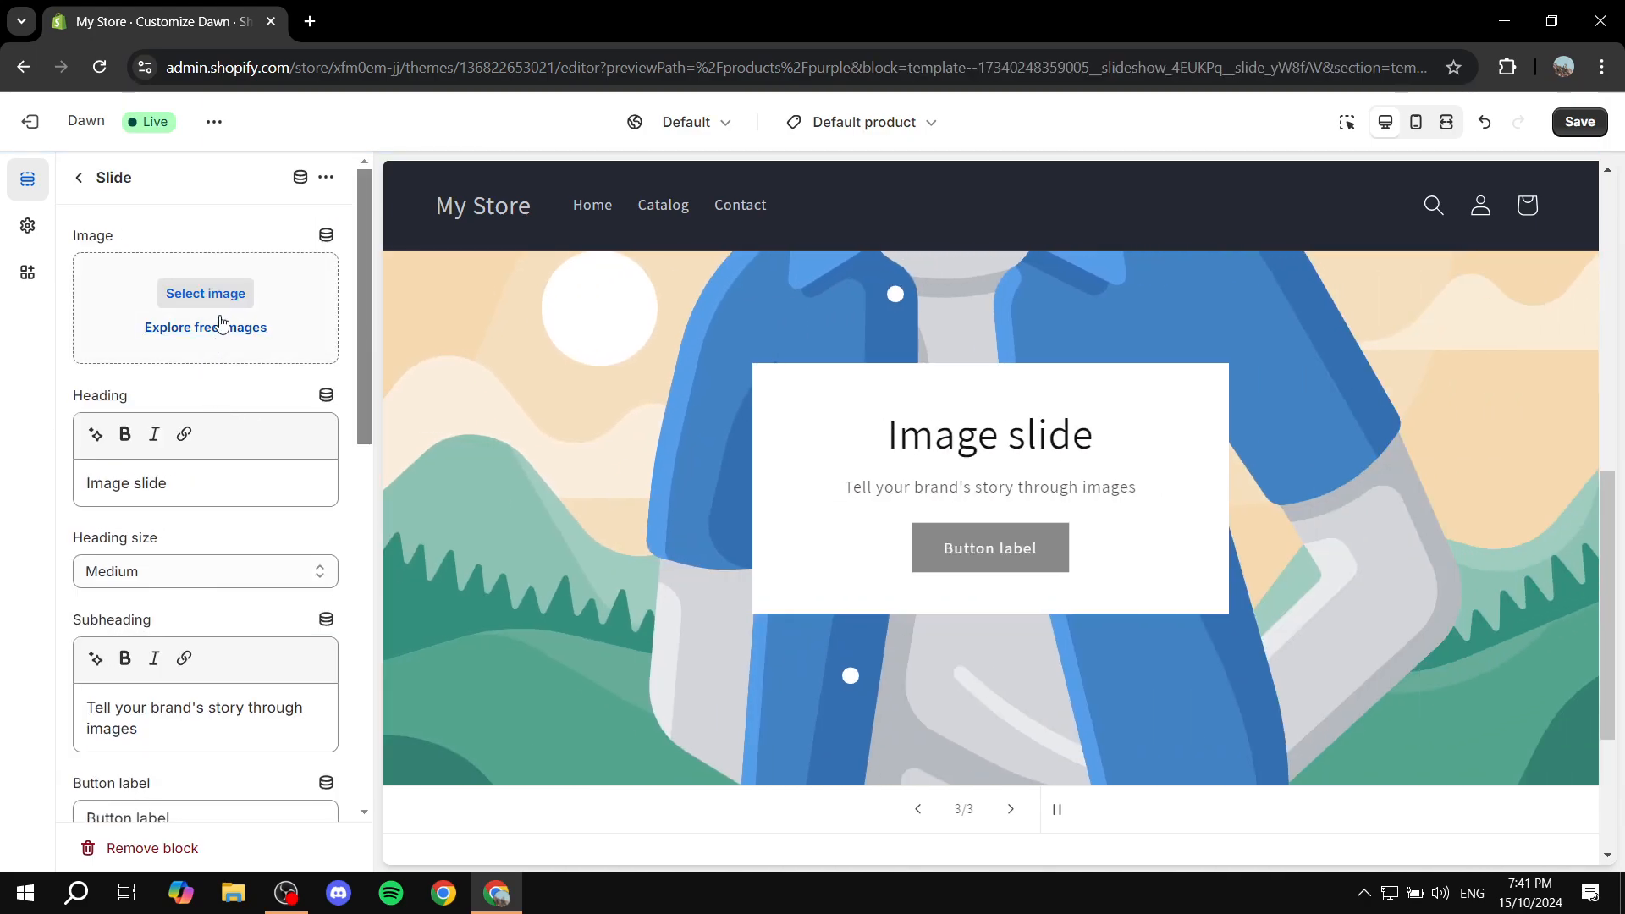
{"action": "left_click", "coordinate": [218, 298]}
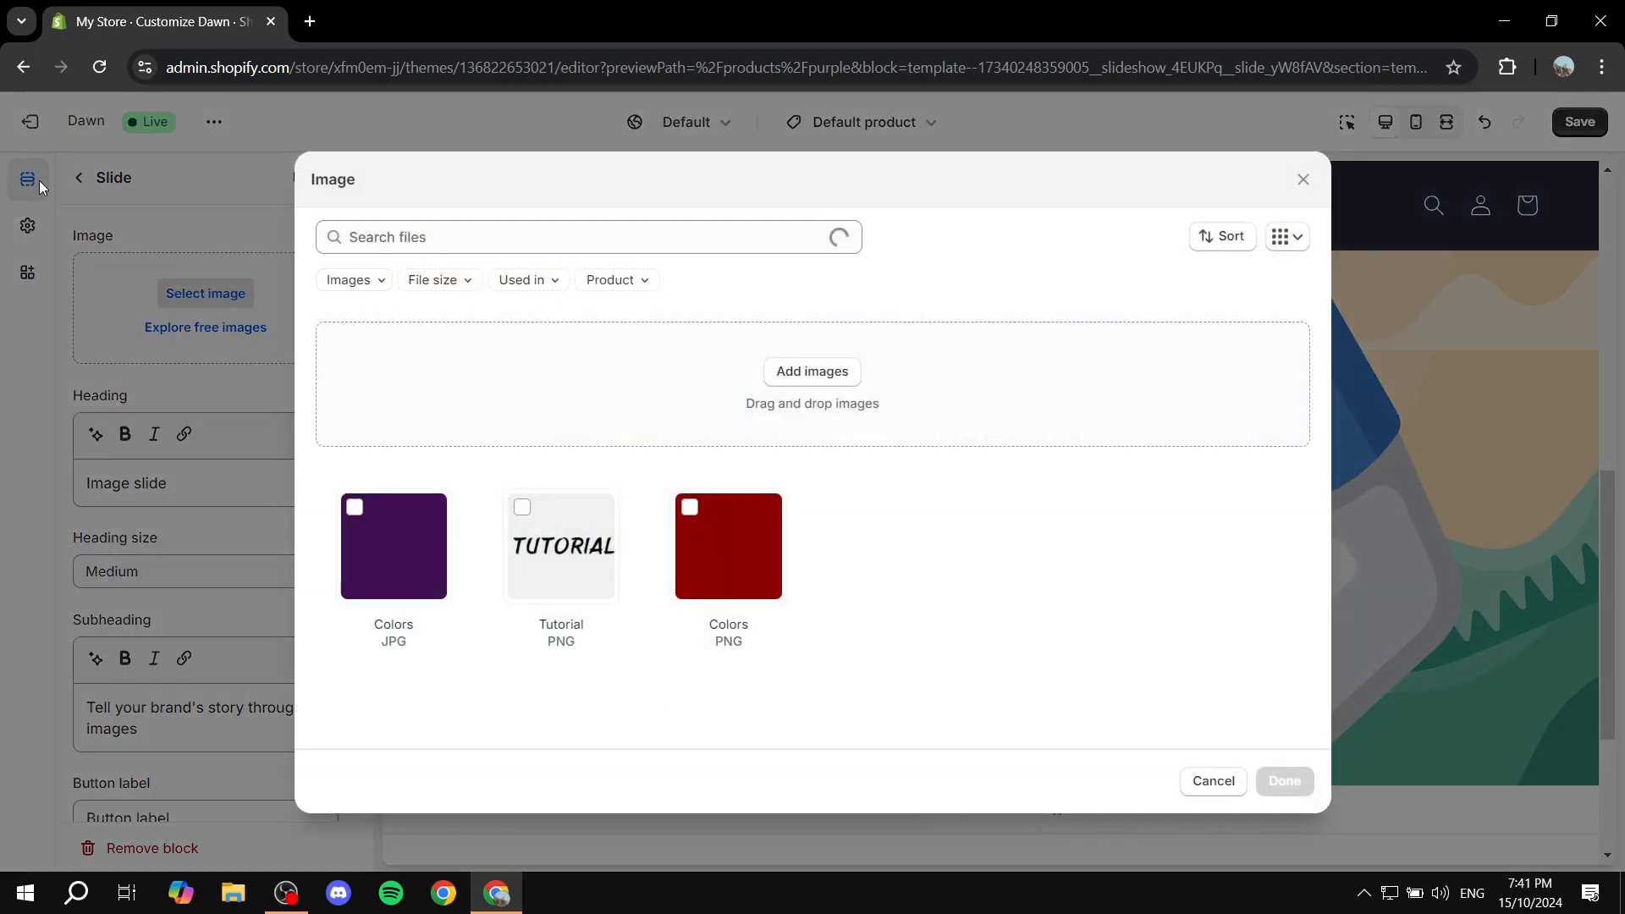
{"action": "left_click", "coordinate": [427, 576]}
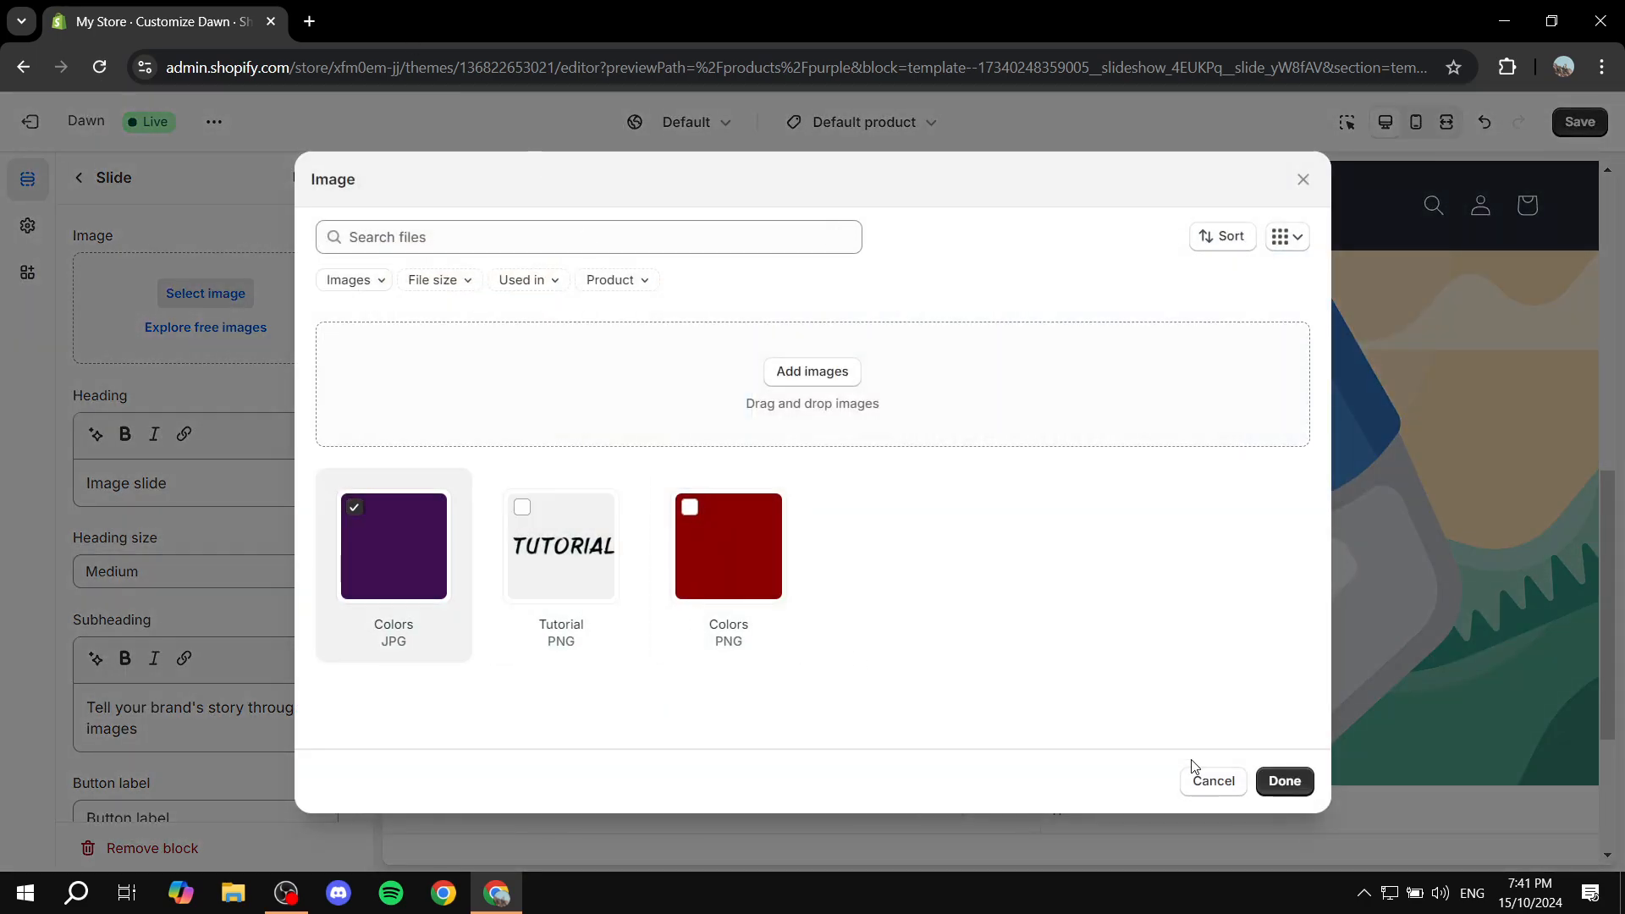
{"action": "left_click", "coordinate": [1284, 781]}
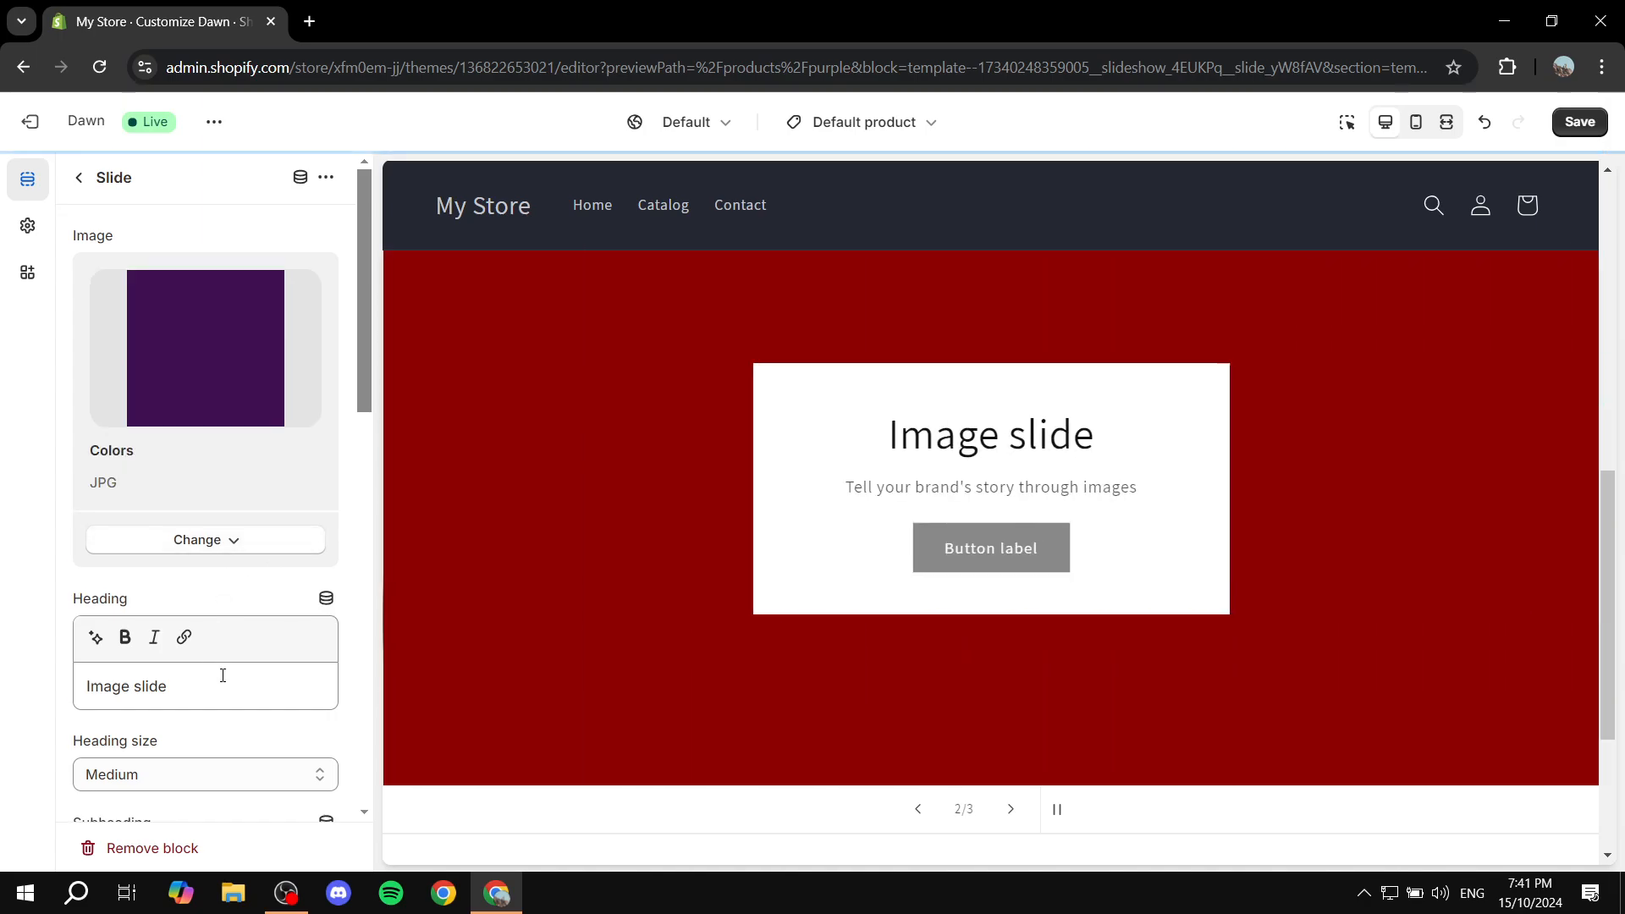
Clear the heading and subheading text of the third slide.
{"action": "left_click_drag", "start_coordinate": [221, 681], "coordinate": [1, 701]}
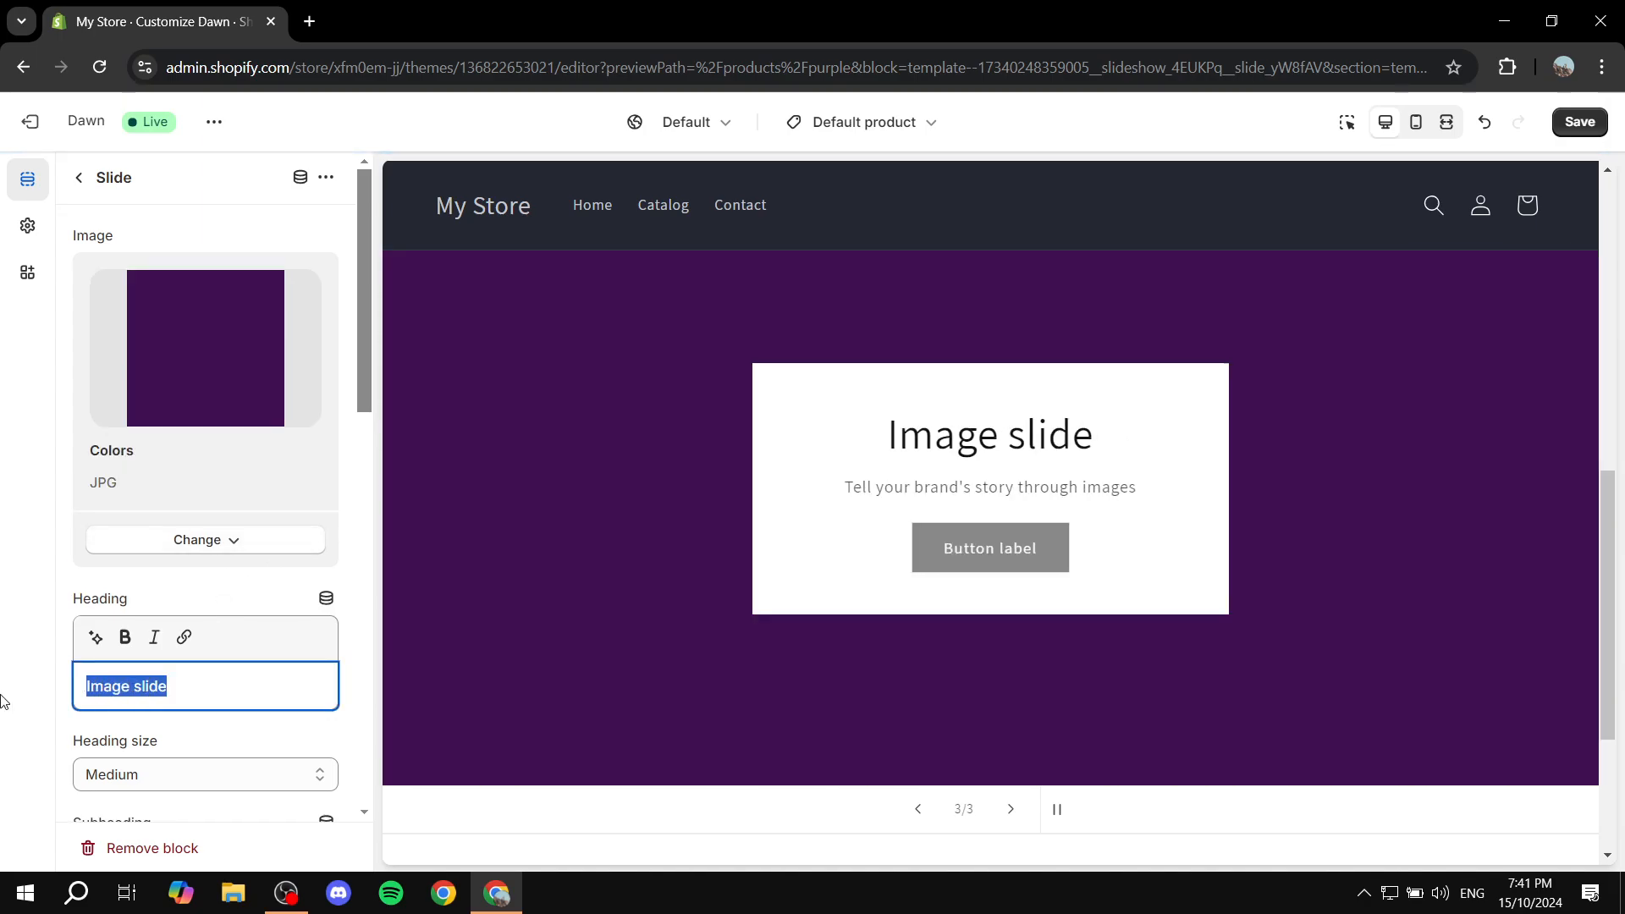
{"action": "key", "text": "BackSpace"}
{"action": "scroll", "coordinate": [161, 668], "scroll_direction": "down", "scroll_amount": 4}
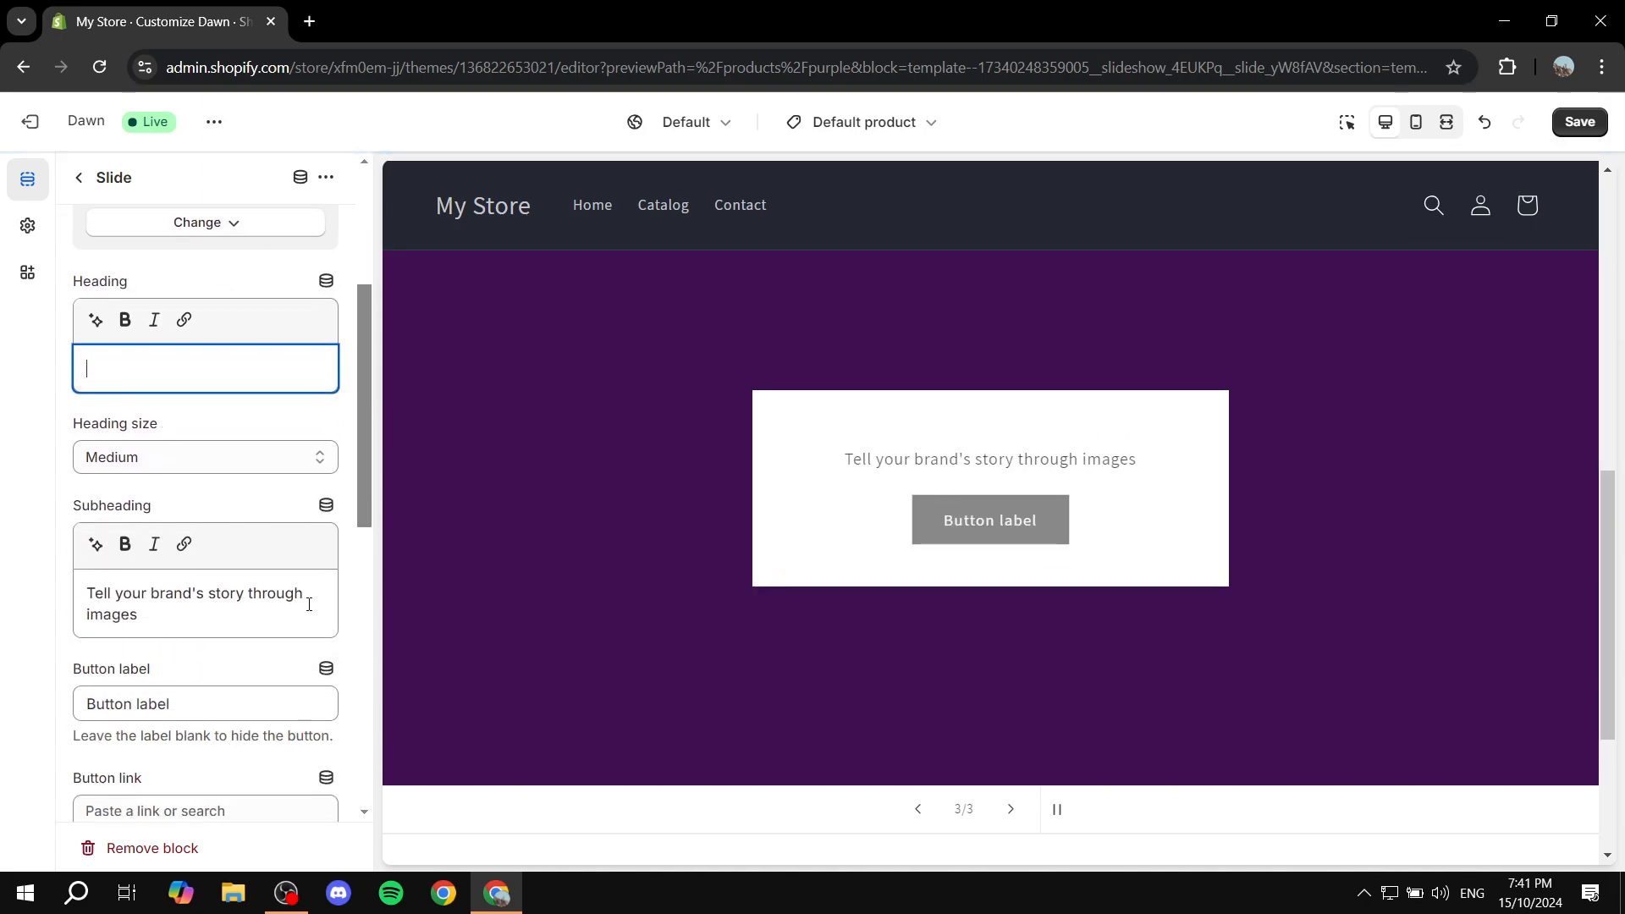
{"action": "left_click_drag", "start_coordinate": [220, 624], "coordinate": [5, 602]}
{"action": "key", "text": "BackSpace"}
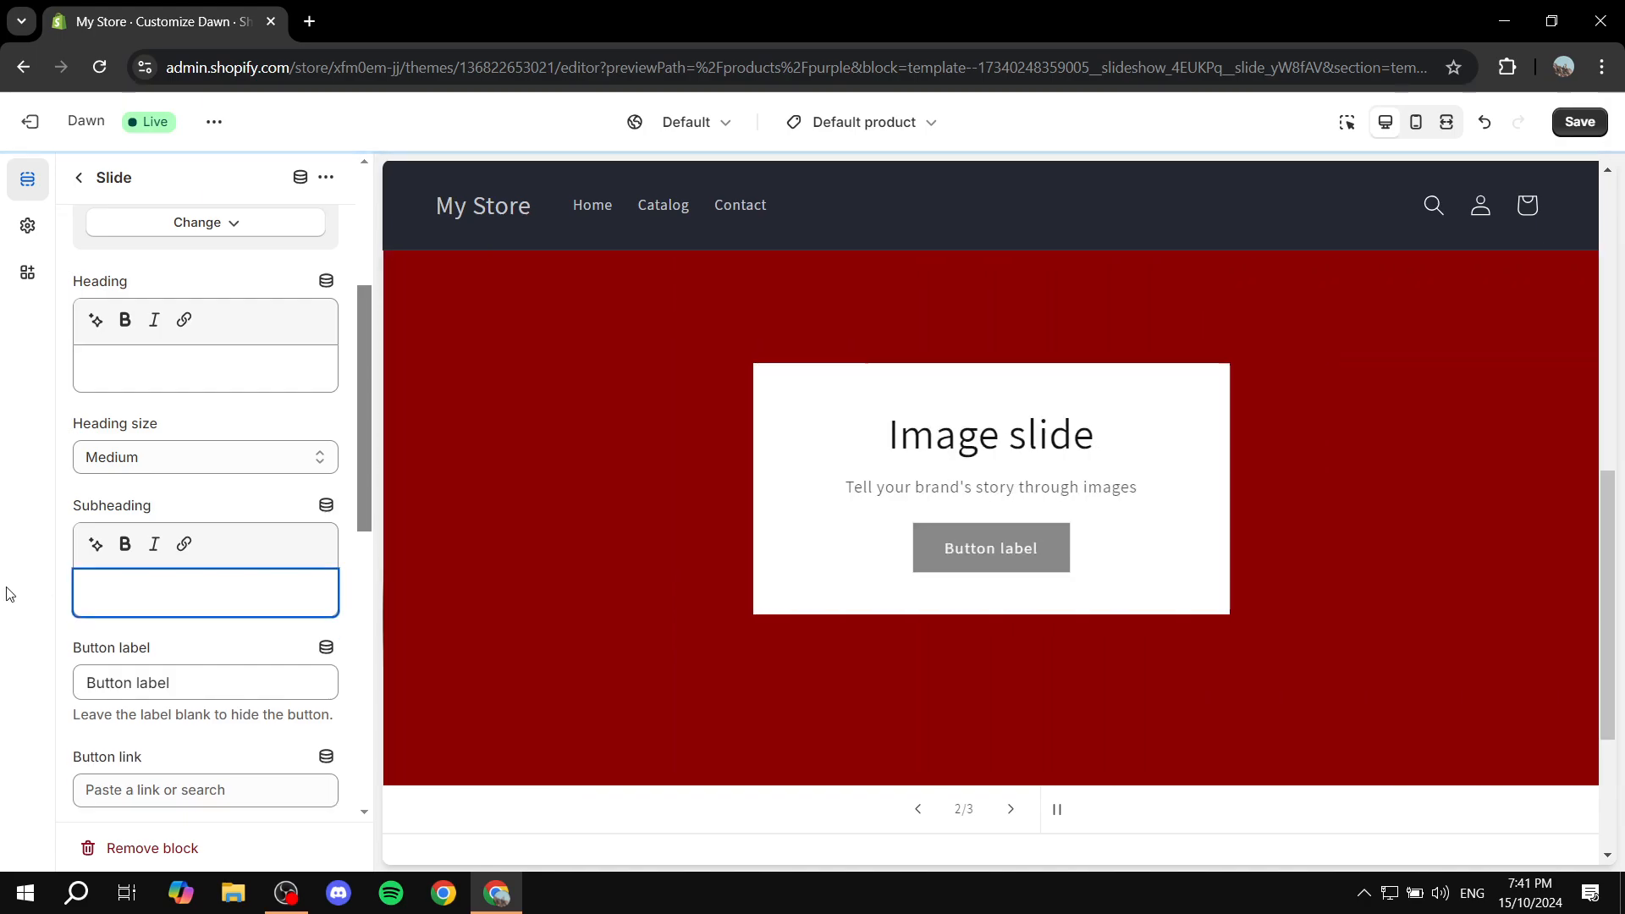
Clear the third slide's button label so that its button is hidden.
{"action": "scroll", "coordinate": [267, 448], "scroll_direction": "down", "scroll_amount": 3}
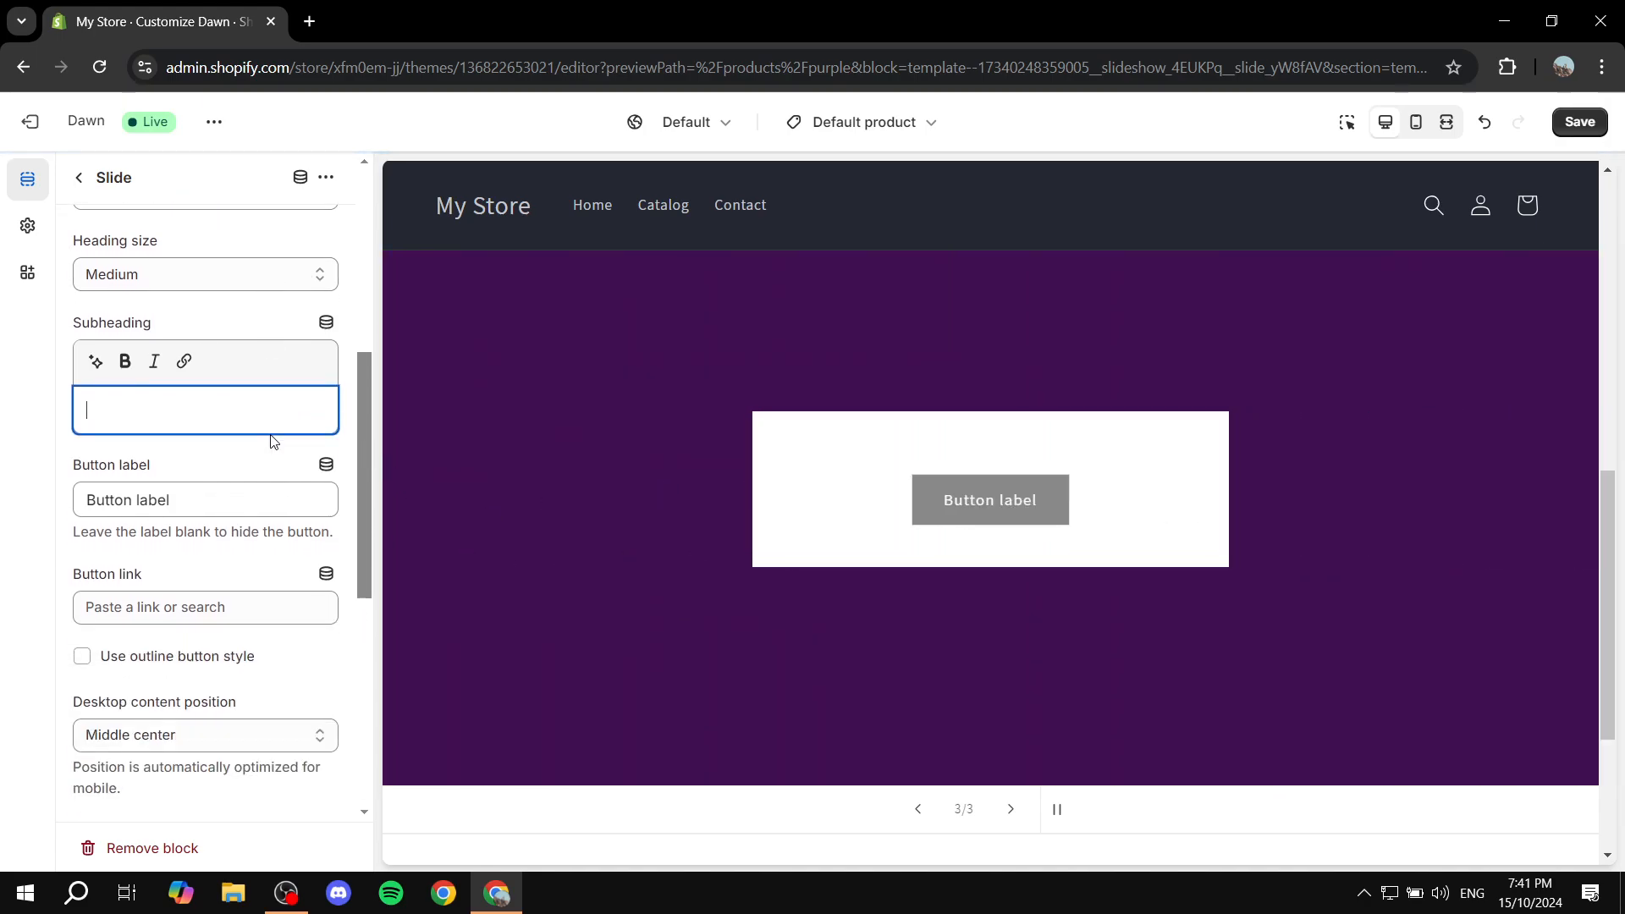
{"action": "left_click_drag", "start_coordinate": [254, 471], "coordinate": [2, 482]}
{"action": "key", "text": "BackSpace"}
{"action": "scroll", "coordinate": [212, 501], "scroll_direction": "down", "scroll_amount": 1}
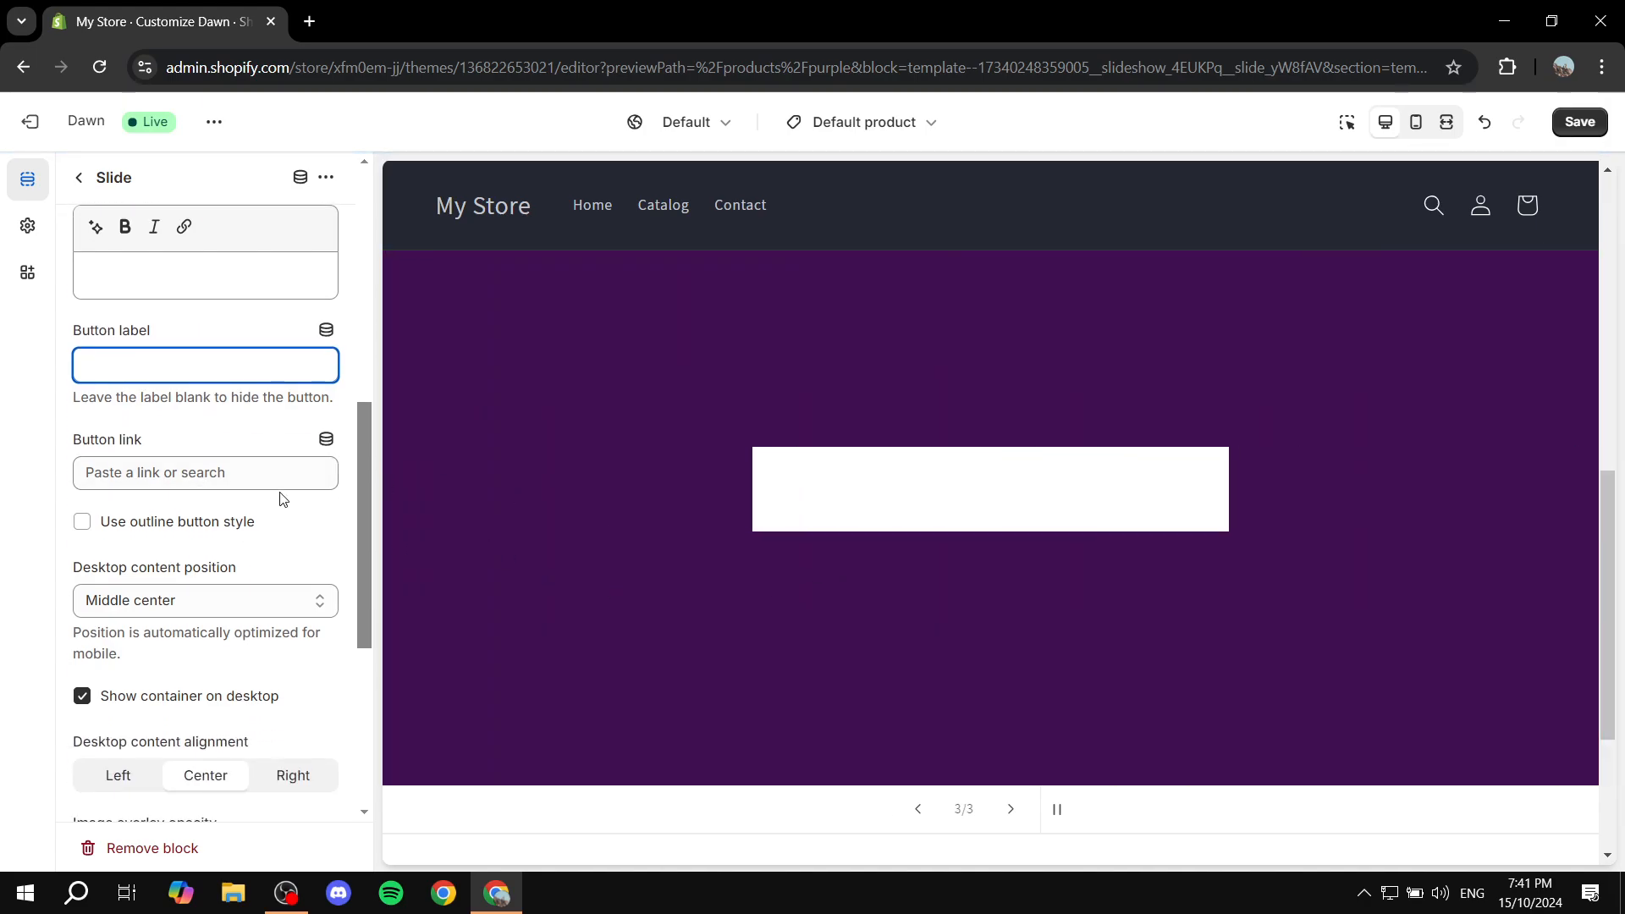
{"action": "left_click", "coordinate": [272, 471]}
{"action": "left_click", "coordinate": [11, 545]}
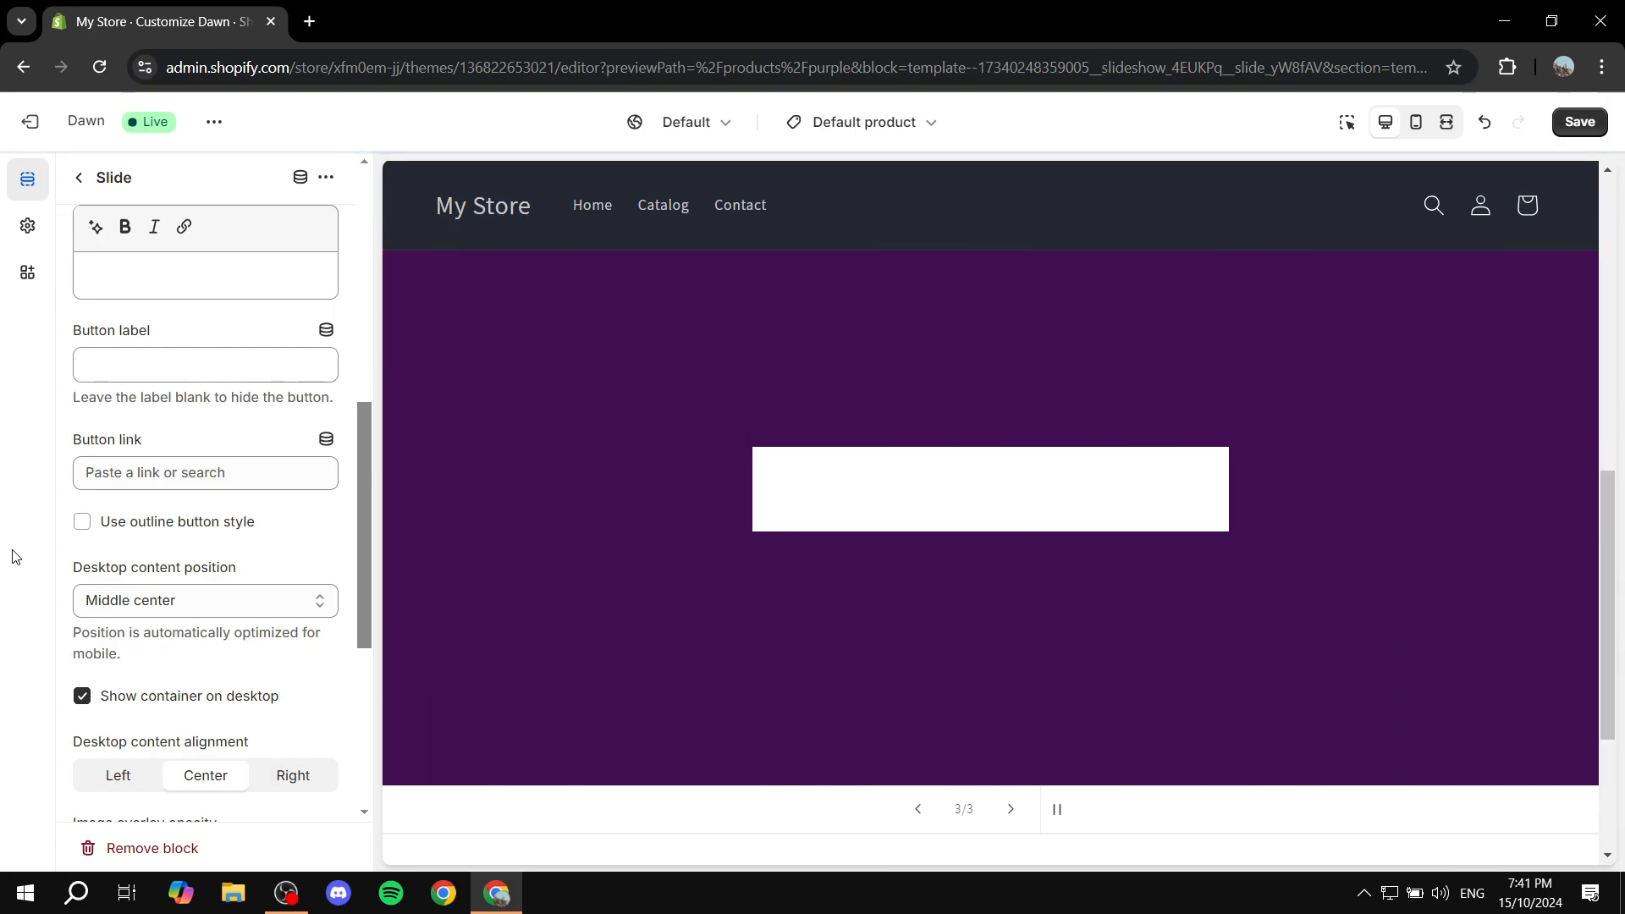
Turn off the third slide's container on desktop and return to the section list.
{"action": "left_click", "coordinate": [87, 698]}
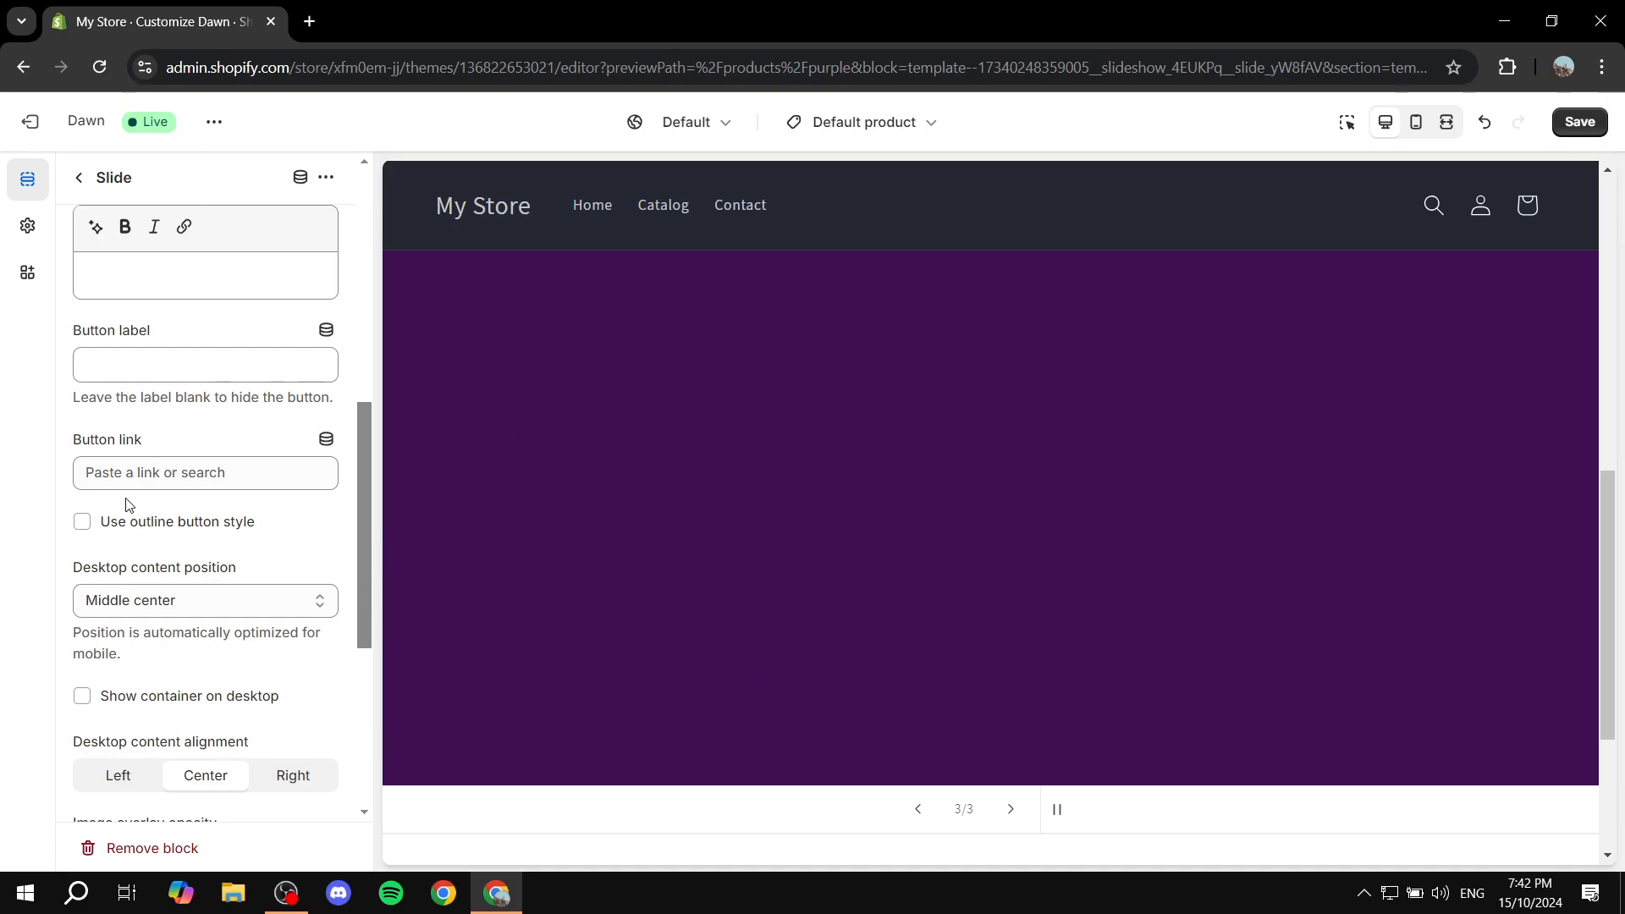
{"action": "scroll", "coordinate": [126, 508], "scroll_direction": "up", "scroll_amount": 5}
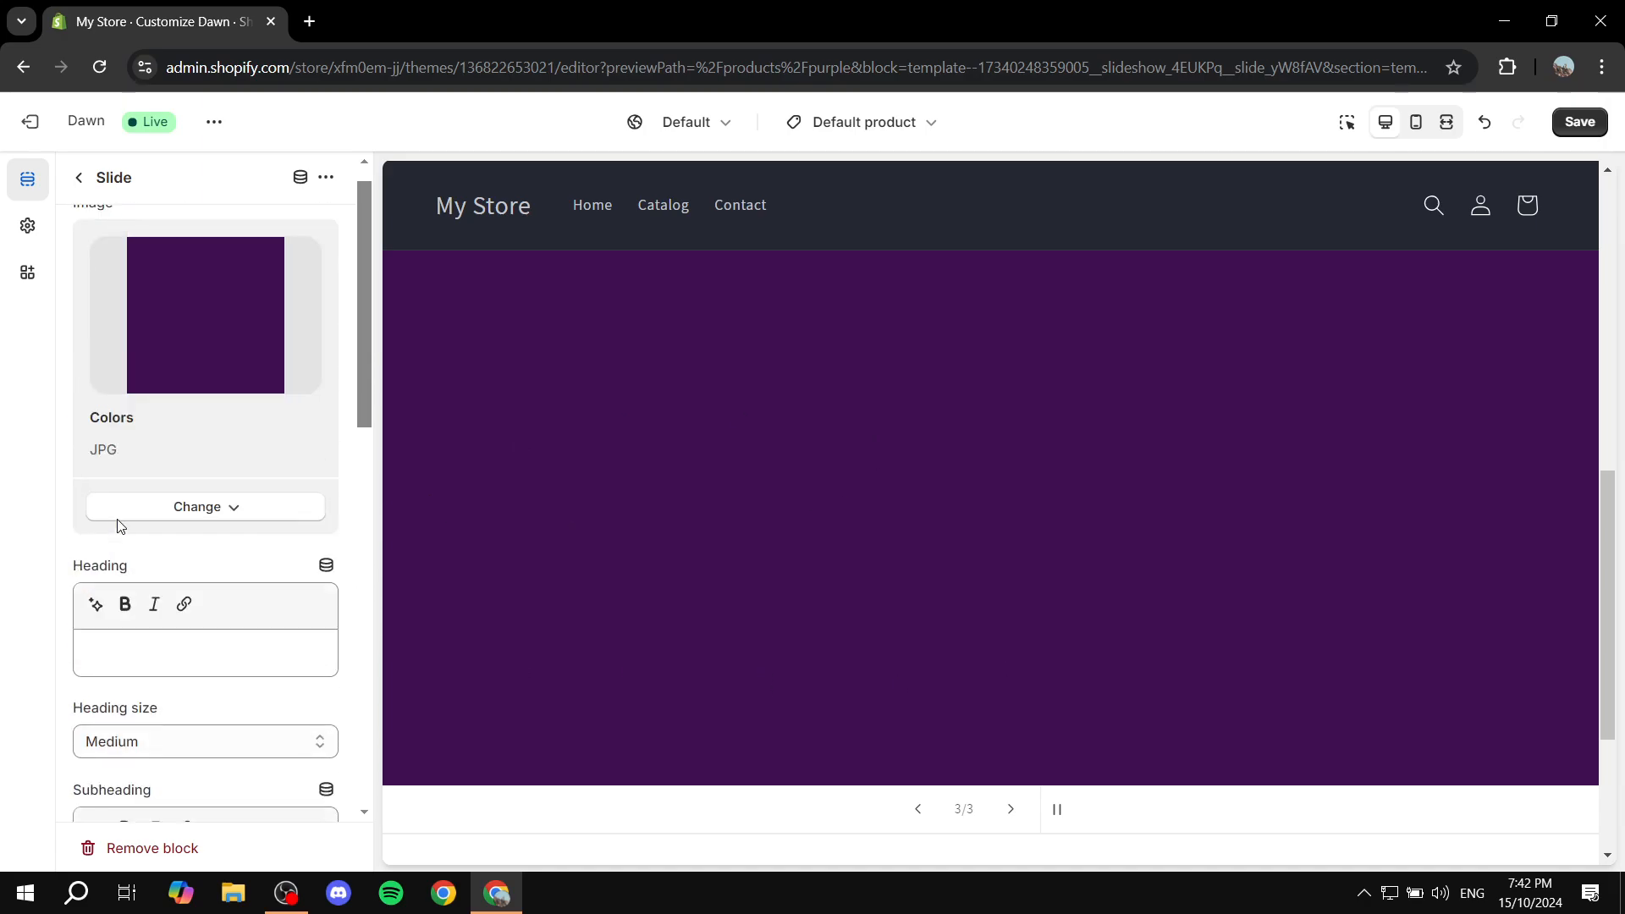
{"action": "left_click", "coordinate": [80, 178]}
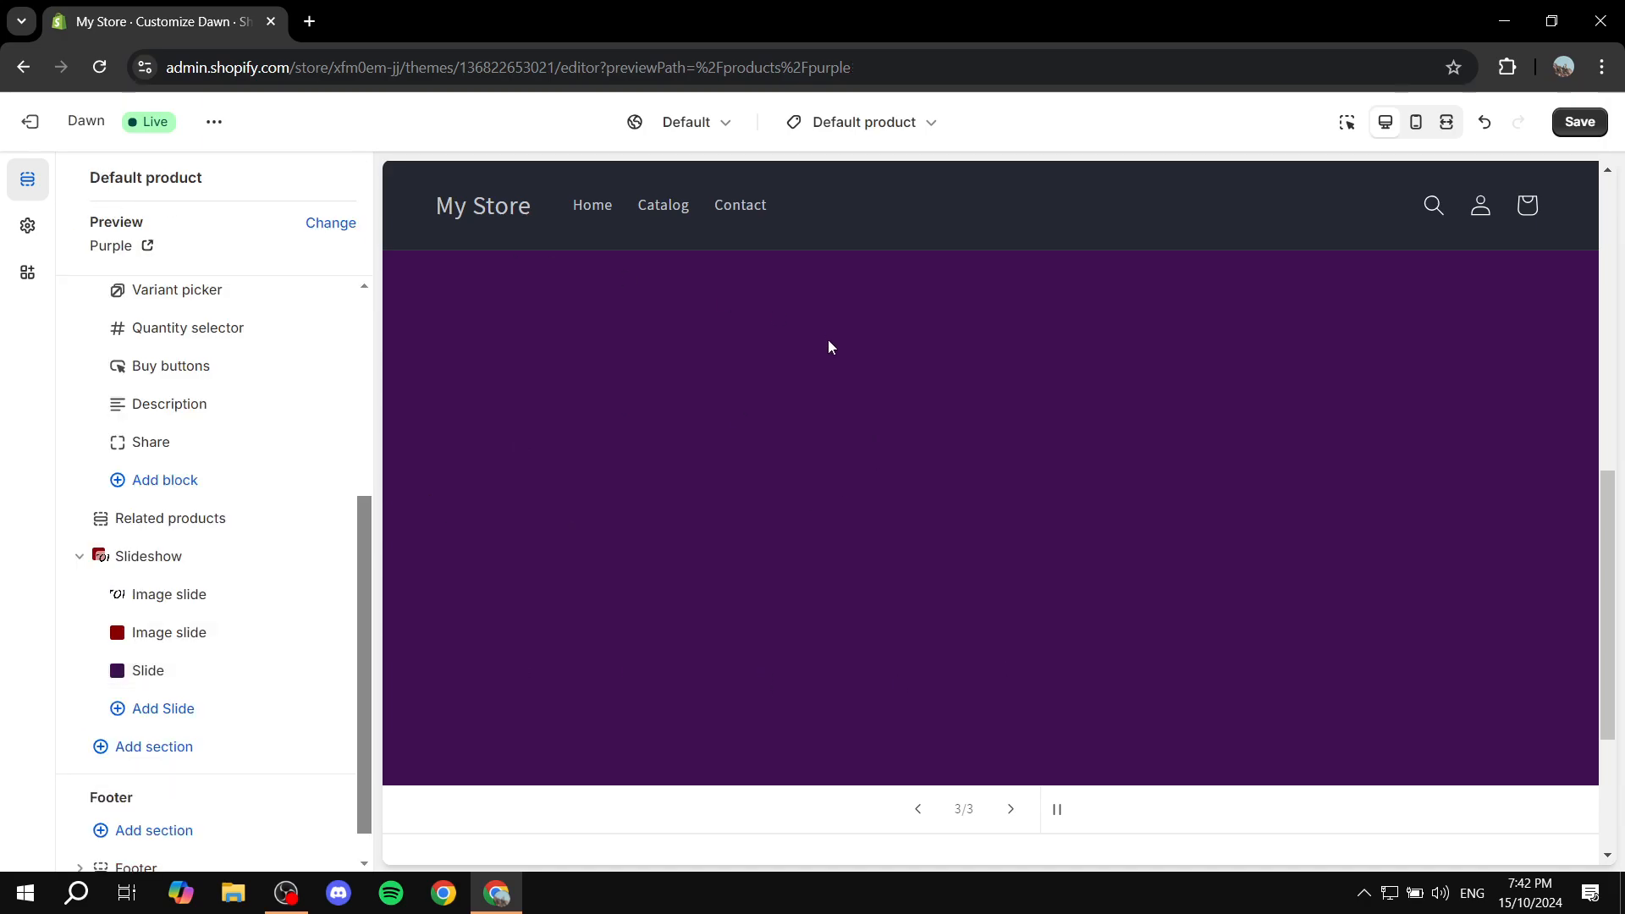